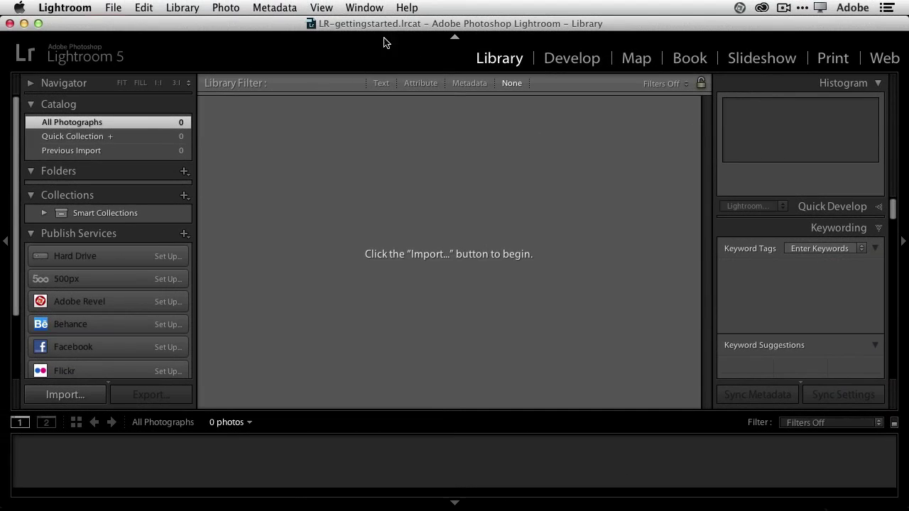
- Start a photo import from the NIKON D600 and exclude all of its photos from the import
{"action": "key", "text": "alt"}
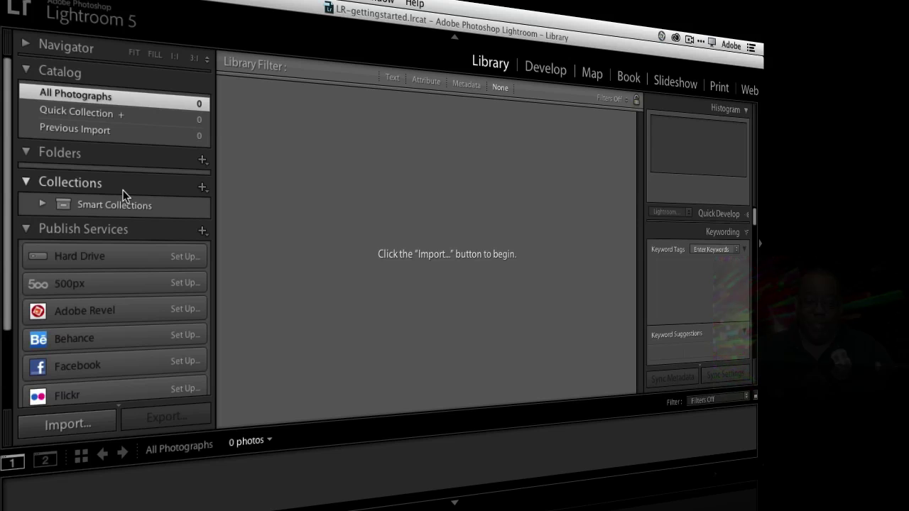
{"action": "key", "text": "super+shift+i"}
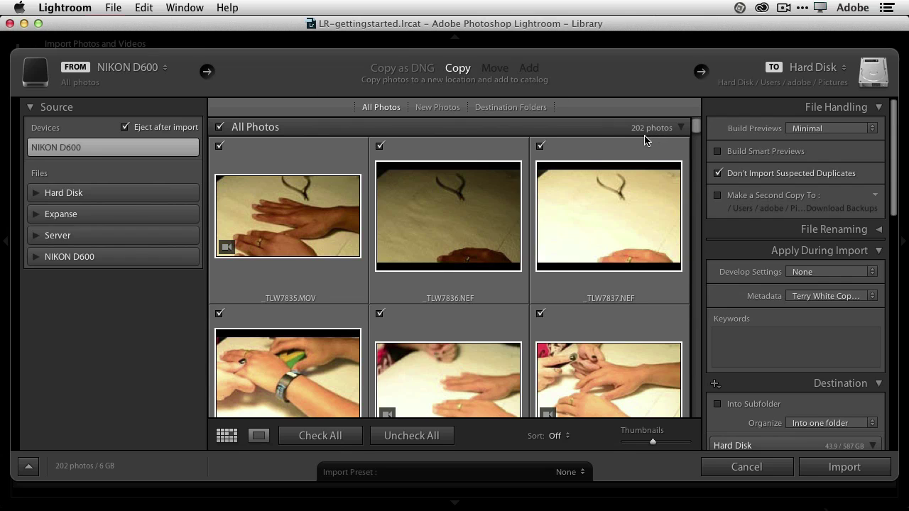
{"action": "left_click", "coordinate": [219, 129]}
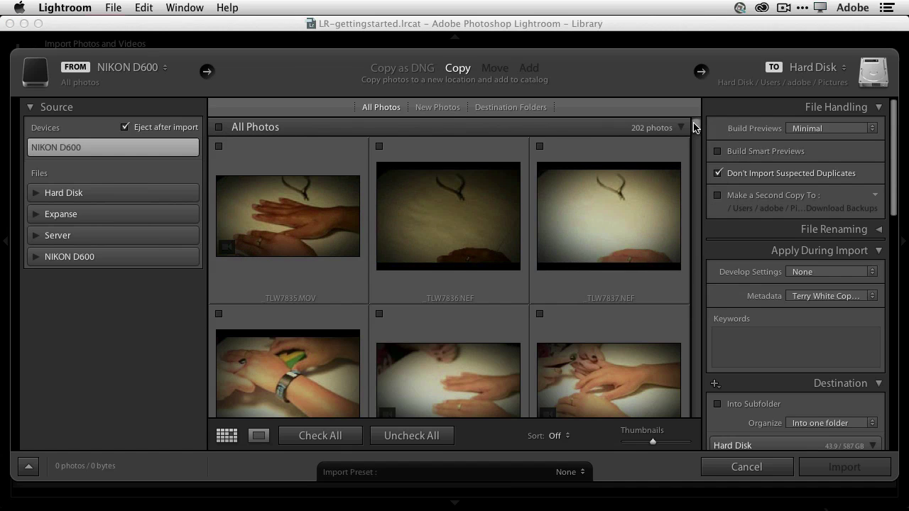
- Reduce the thumbnail size and mark the files from _TLW8006.NEF through _TLW8014.NEF for import
{"action": "left_click_drag", "start_coordinate": [694, 126], "coordinate": [692, 473]}
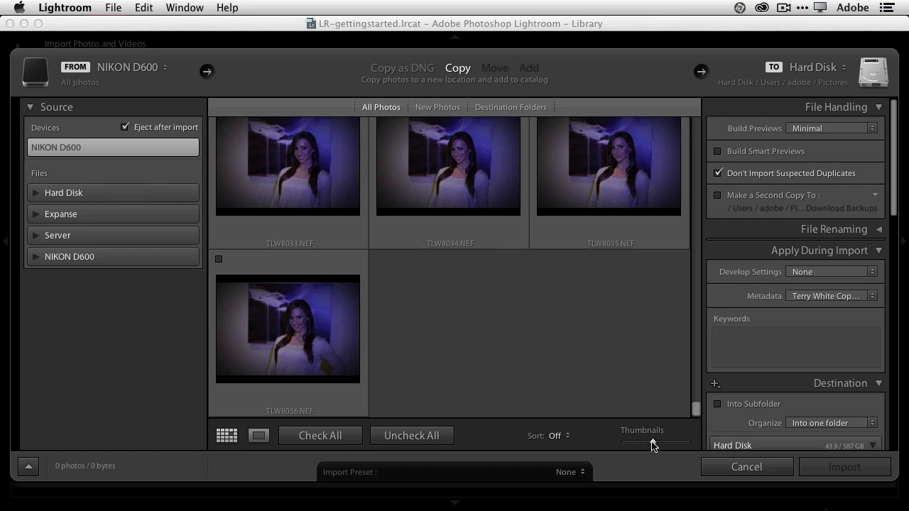
{"action": "left_click_drag", "start_coordinate": [652, 445], "coordinate": [632, 446]}
{"action": "left_click_drag", "start_coordinate": [695, 406], "coordinate": [696, 376]}
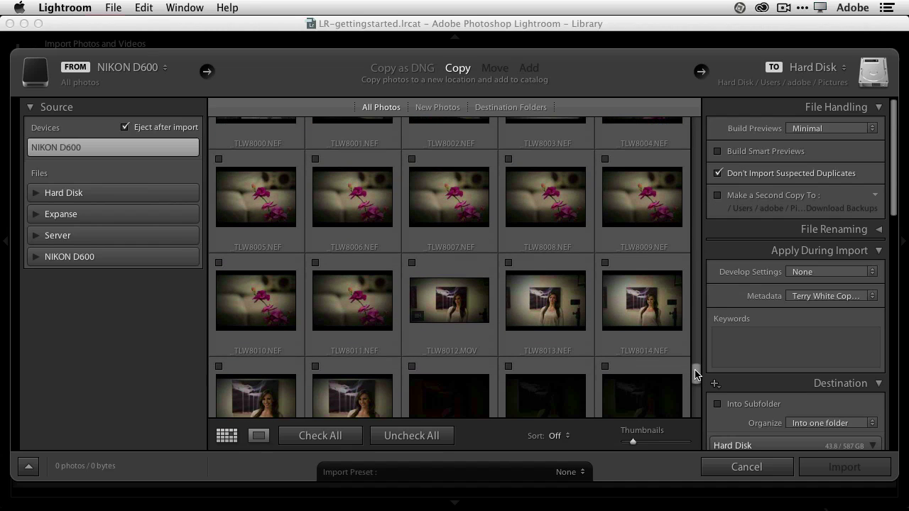
{"action": "left_click", "coordinate": [374, 213]}
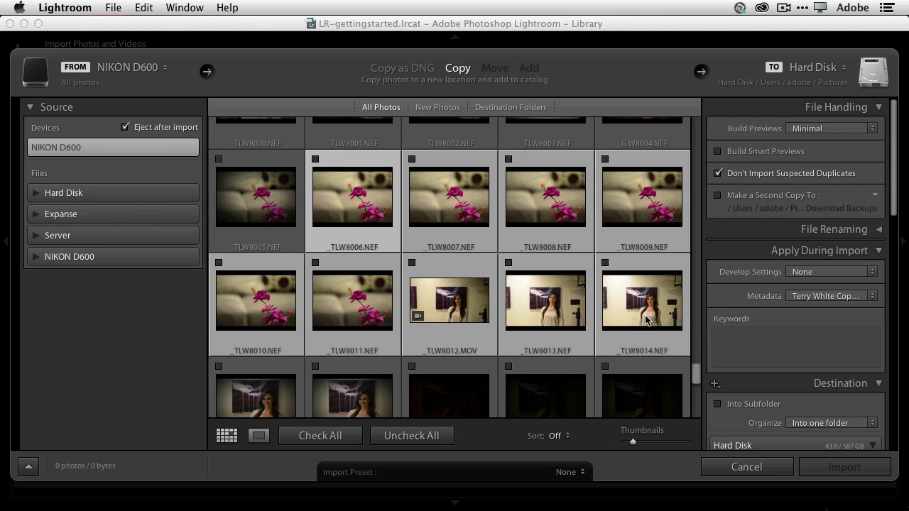
{"action": "left_click", "coordinate": [605, 264]}
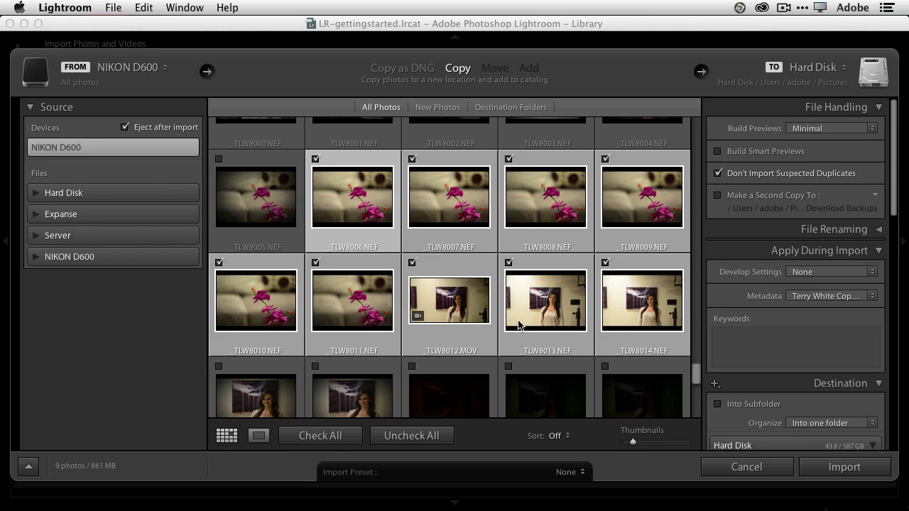
- Mark the last six photos, _TLW8031.NEF through _TLW8036.NEF, for import as well
{"action": "scroll", "coordinate": [518, 324], "scroll_direction": "down", "scroll_amount": 1}
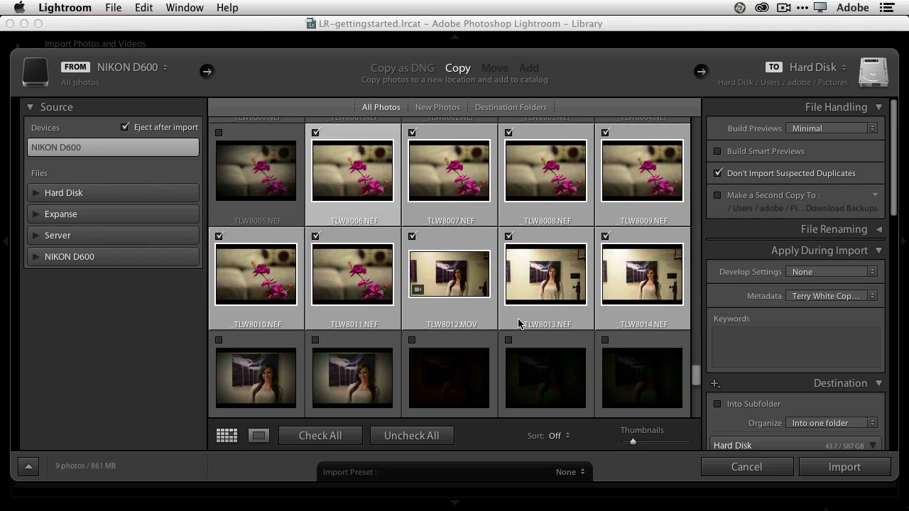
{"action": "mouse_move", "coordinate": [518, 324]}
{"action": "scroll", "coordinate": [519, 324], "scroll_direction": "down", "scroll_amount": 7}
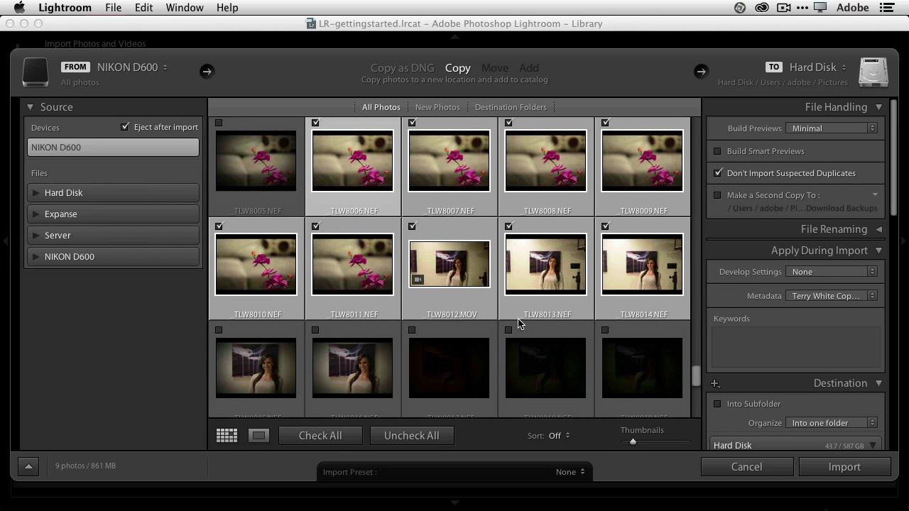
{"action": "scroll", "coordinate": [518, 324], "scroll_direction": "down", "scroll_amount": 8}
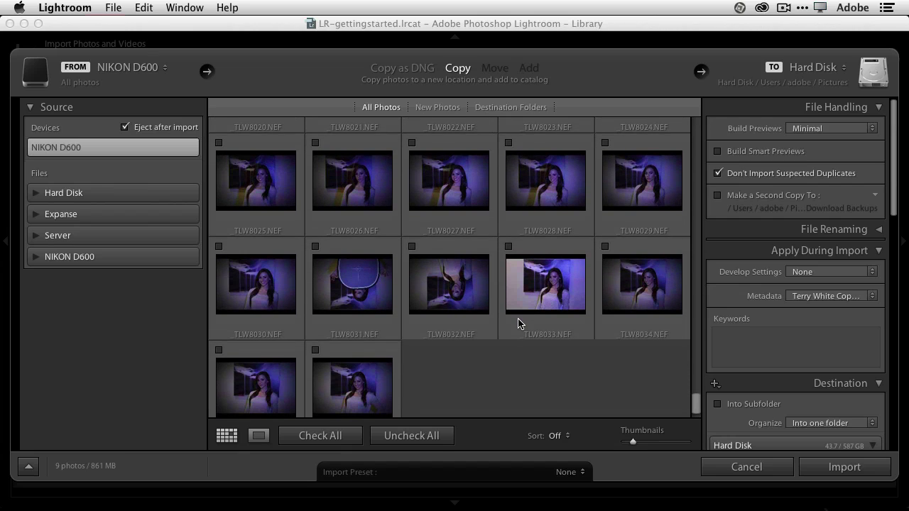
{"action": "scroll", "coordinate": [519, 324], "scroll_direction": "down", "scroll_amount": 1}
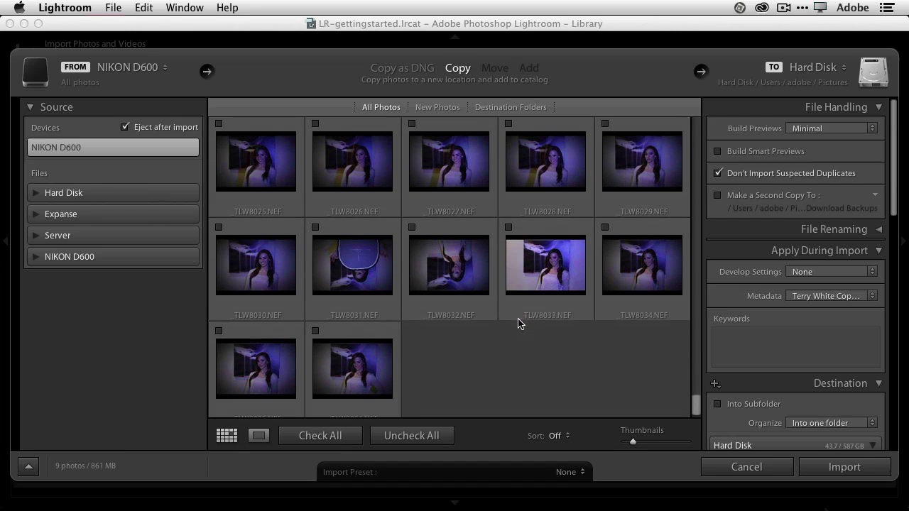
{"action": "left_click", "coordinate": [366, 269]}
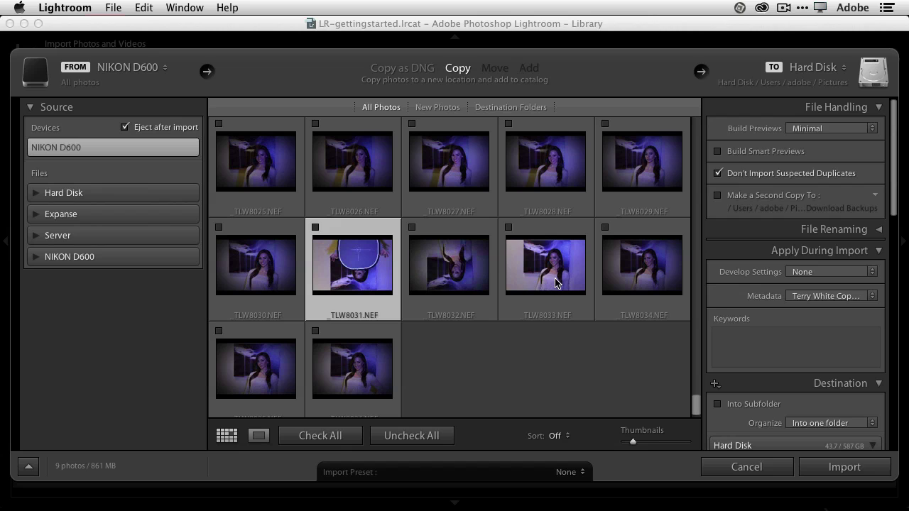
{"action": "left_click", "coordinate": [352, 375], "text": "shift"}
{"action": "left_click", "coordinate": [315, 331]}
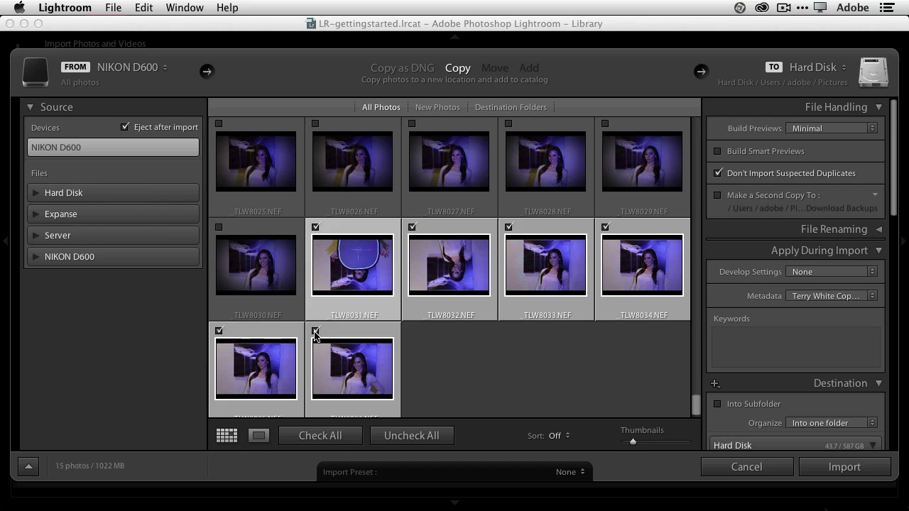
- Review the marked and unmarked photos in the import grid
{"action": "scroll", "coordinate": [574, 370], "scroll_direction": "up", "scroll_amount": 3}
{"action": "scroll", "coordinate": [570, 370], "scroll_direction": "up", "scroll_amount": 5}
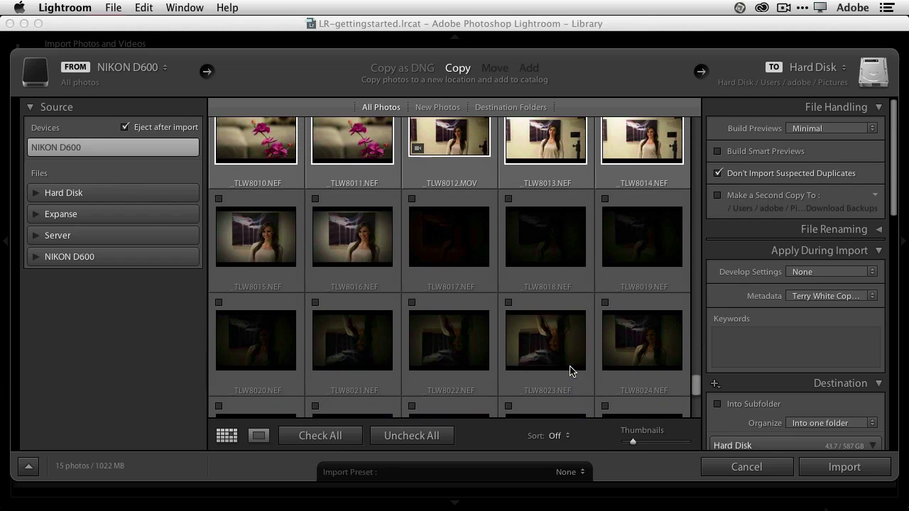
{"action": "scroll", "coordinate": [571, 370], "scroll_direction": "up", "scroll_amount": 3}
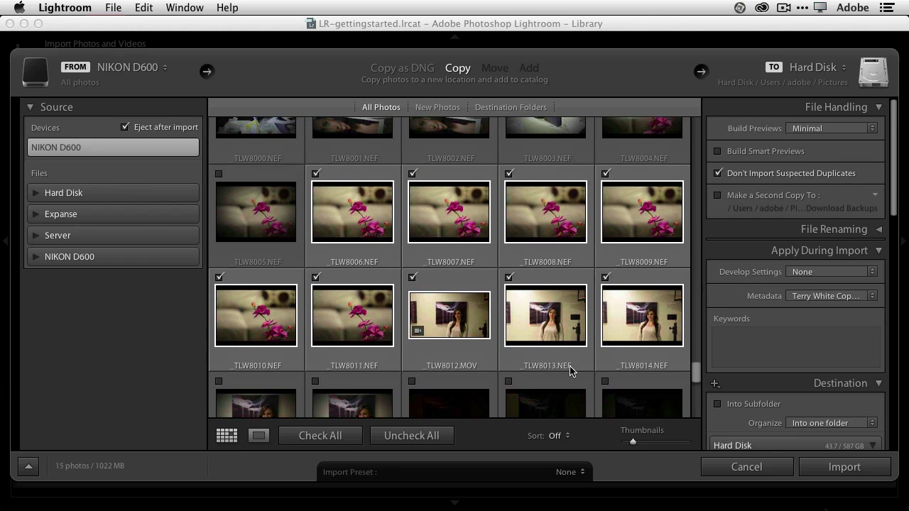
{"action": "scroll", "coordinate": [569, 370], "scroll_direction": "up", "scroll_amount": 1}
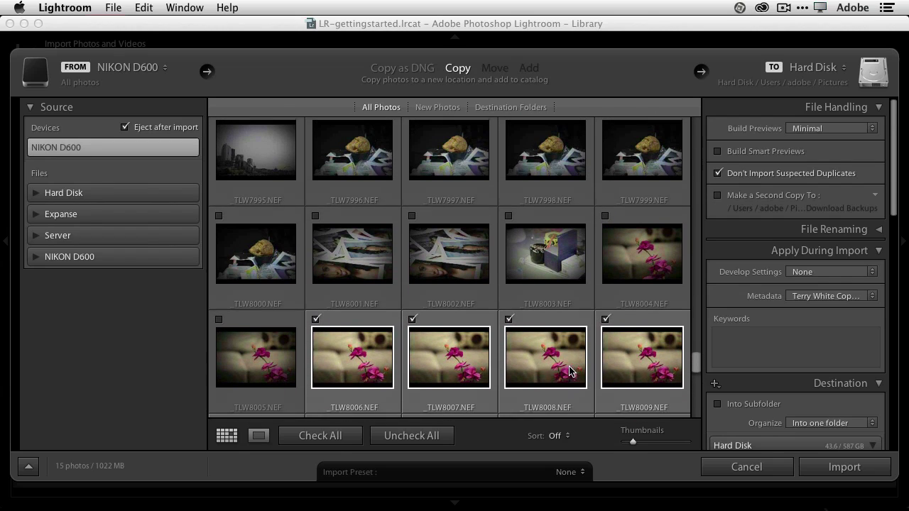
{"action": "scroll", "coordinate": [569, 370], "scroll_direction": "down", "scroll_amount": 4}
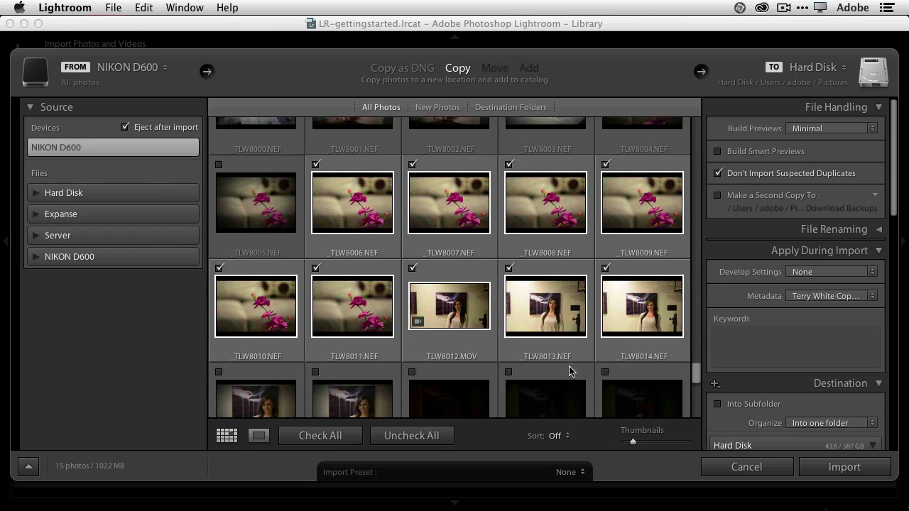
{"action": "scroll", "coordinate": [569, 370], "scroll_direction": "down", "scroll_amount": 5}
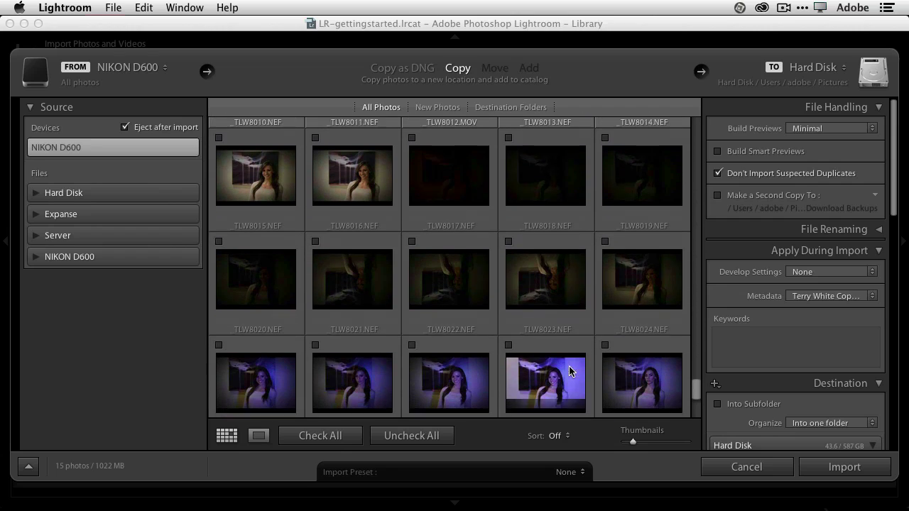
{"action": "scroll", "coordinate": [569, 370], "scroll_direction": "down", "scroll_amount": 3}
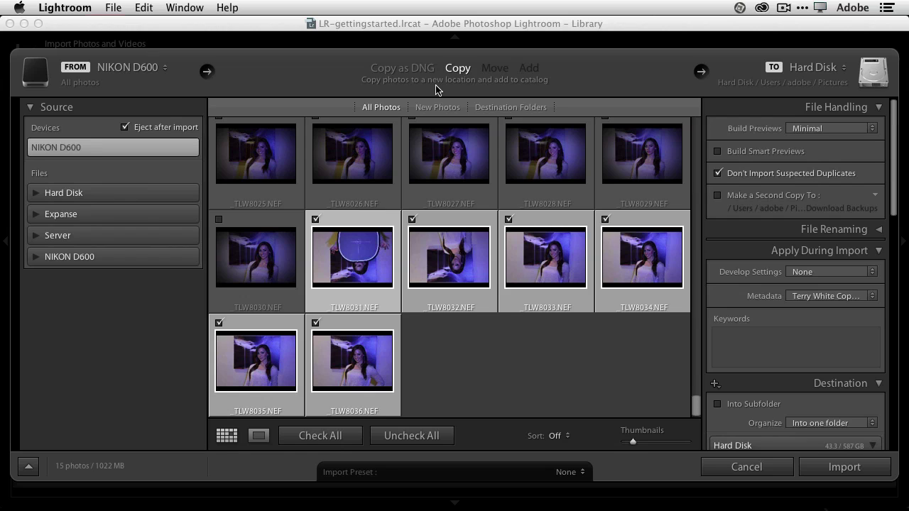
- Set the import method to Copy as DNG for the marked photos
{"action": "left_click", "coordinate": [405, 70]}
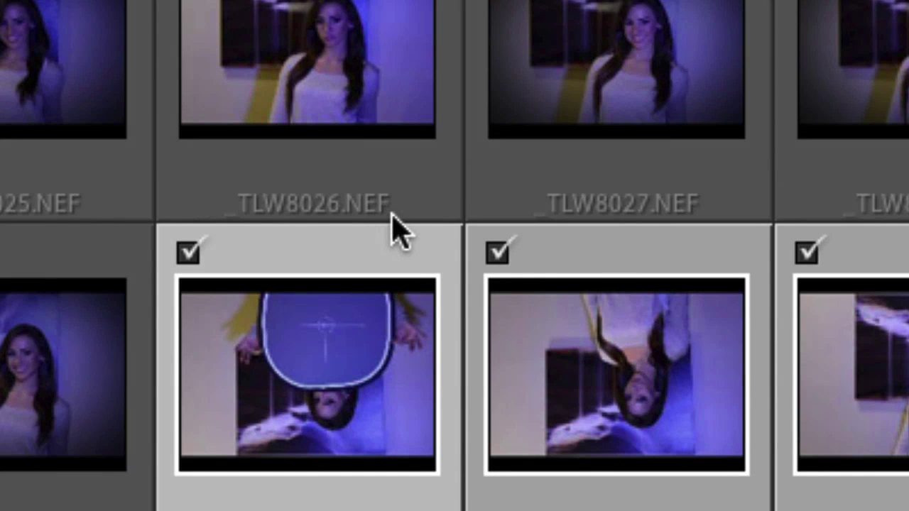
{"action": "mouse_move", "coordinate": [395, 231]}
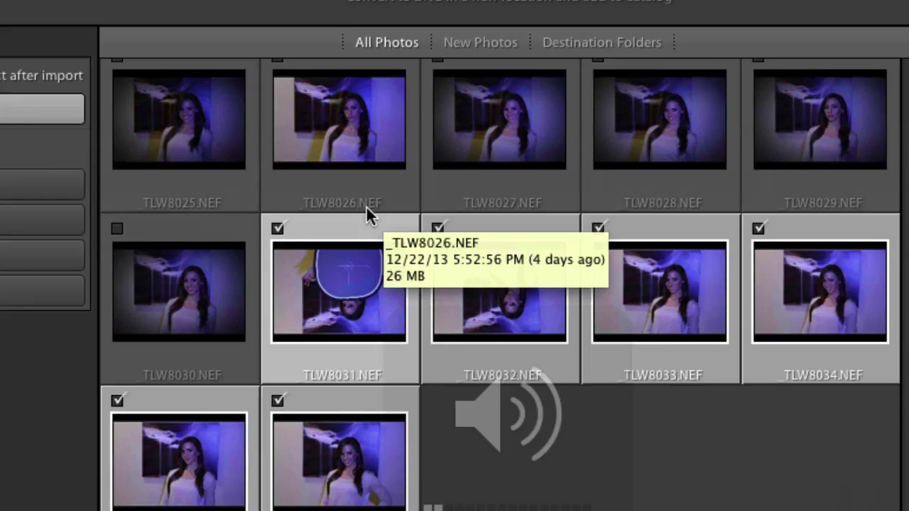
{"action": "scroll", "coordinate": [368, 206], "scroll_direction": "up", "scroll_amount": 2}
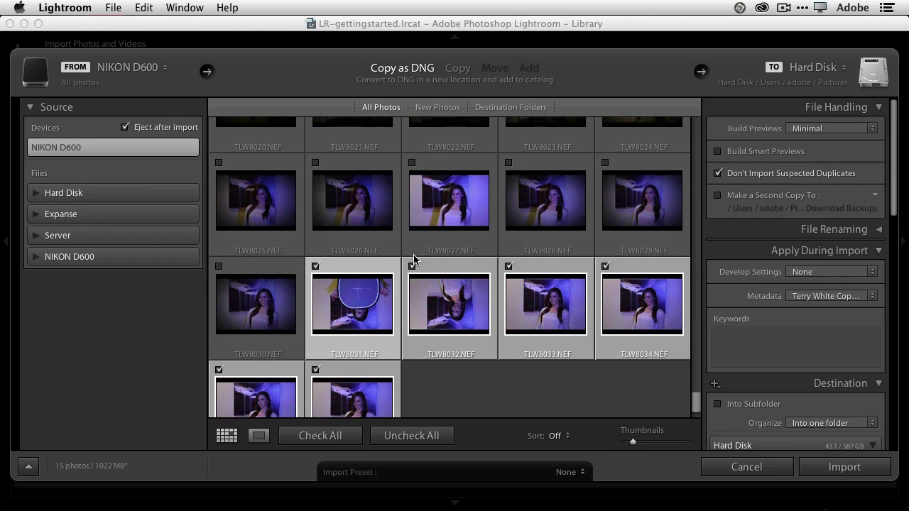
{"action": "scroll", "coordinate": [414, 255], "scroll_direction": "down", "scroll_amount": 2}
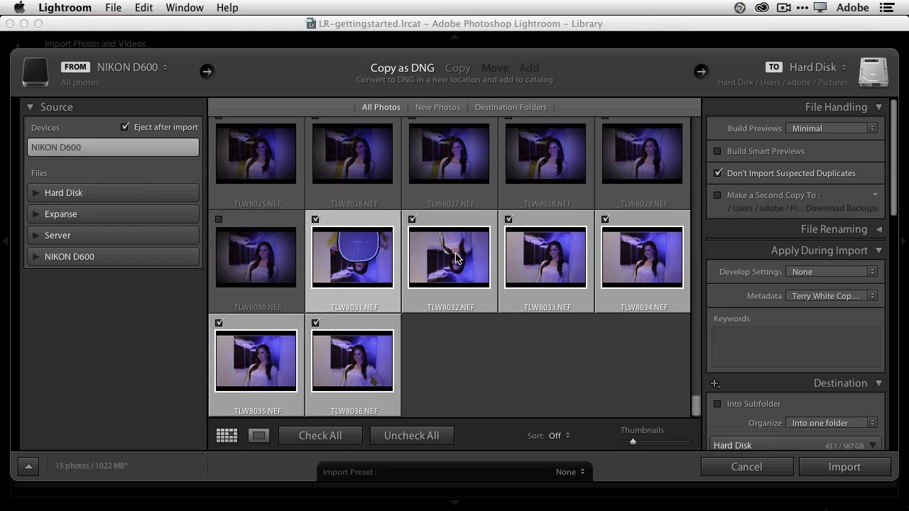
{"action": "mouse_move", "coordinate": [457, 261]}
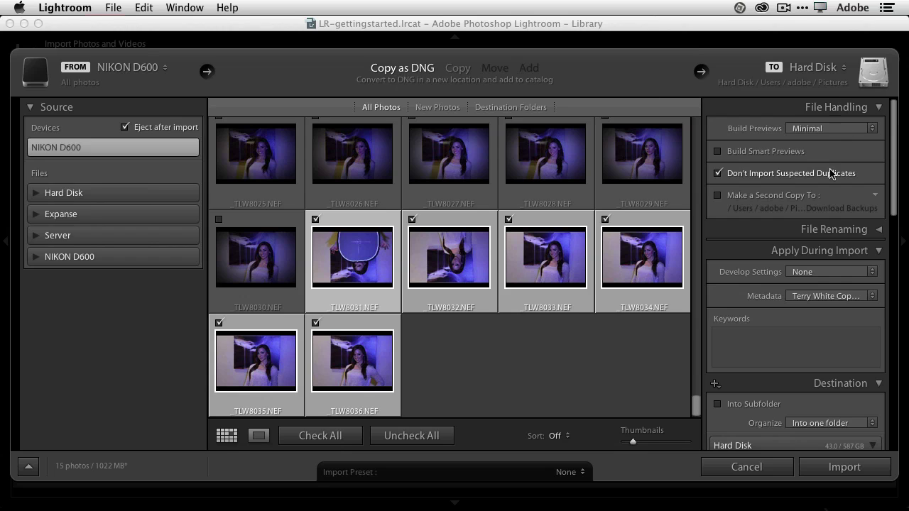
- Enable importing into a subfolder of the Pictures destination folder
{"action": "scroll", "coordinate": [893, 182], "scroll_direction": "down", "scroll_amount": 1}
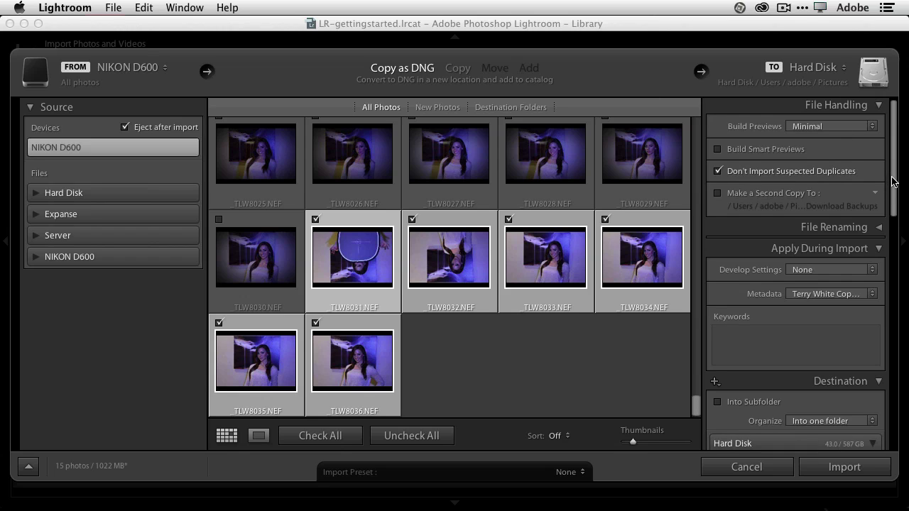
{"action": "left_click_drag", "start_coordinate": [892, 182], "coordinate": [887, 234]}
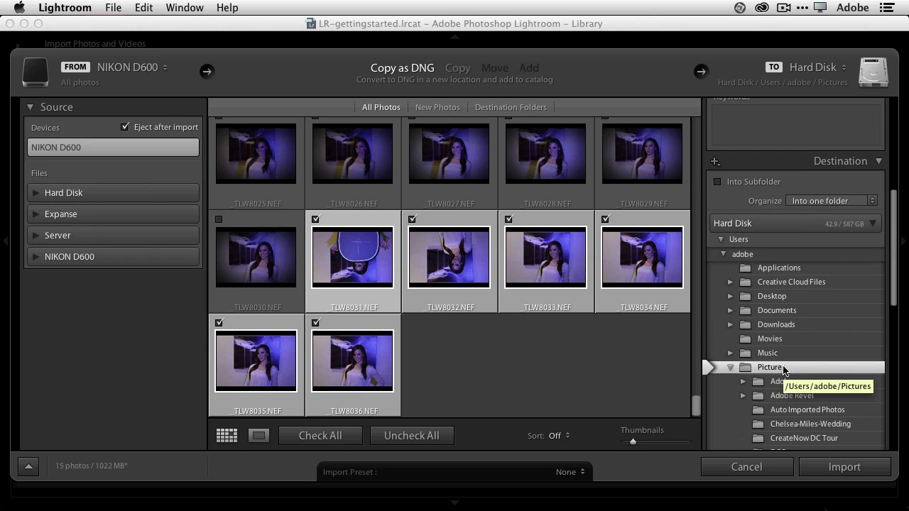
{"action": "left_click", "coordinate": [717, 182]}
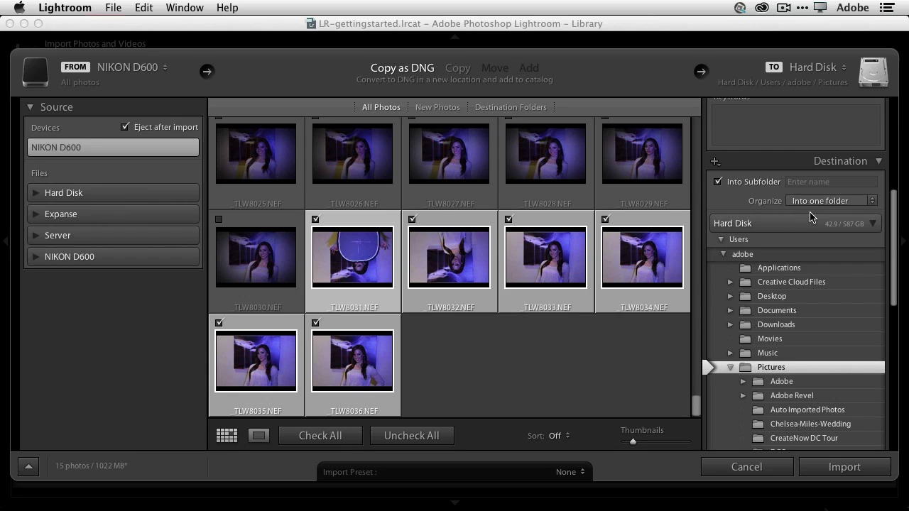
- Try organizing the imported photos by date, and return the organization to Into one folder
{"action": "left_click", "coordinate": [872, 201]}
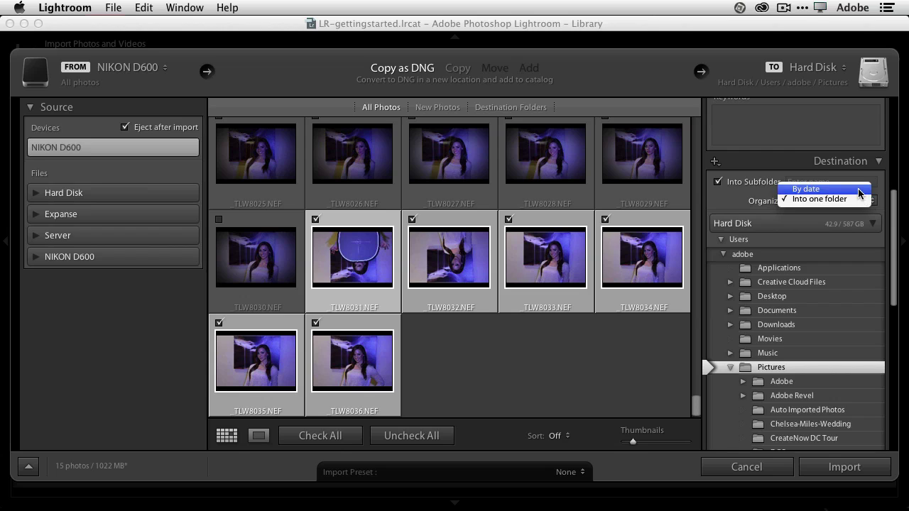
{"action": "left_click", "coordinate": [861, 189]}
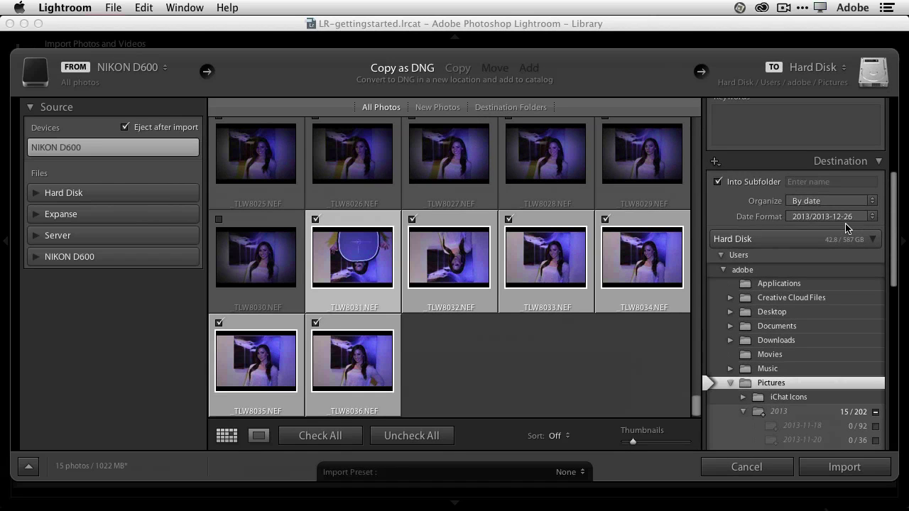
{"action": "left_click", "coordinate": [838, 201]}
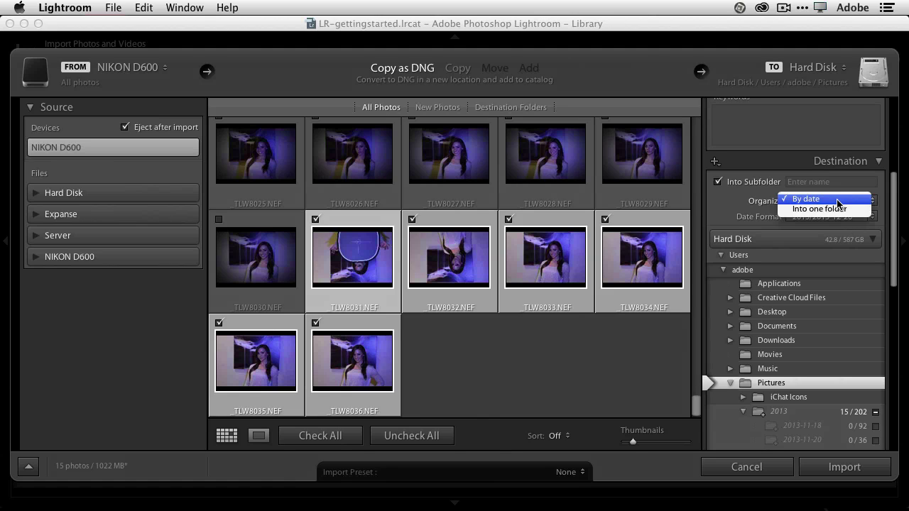
{"action": "left_click", "coordinate": [819, 211]}
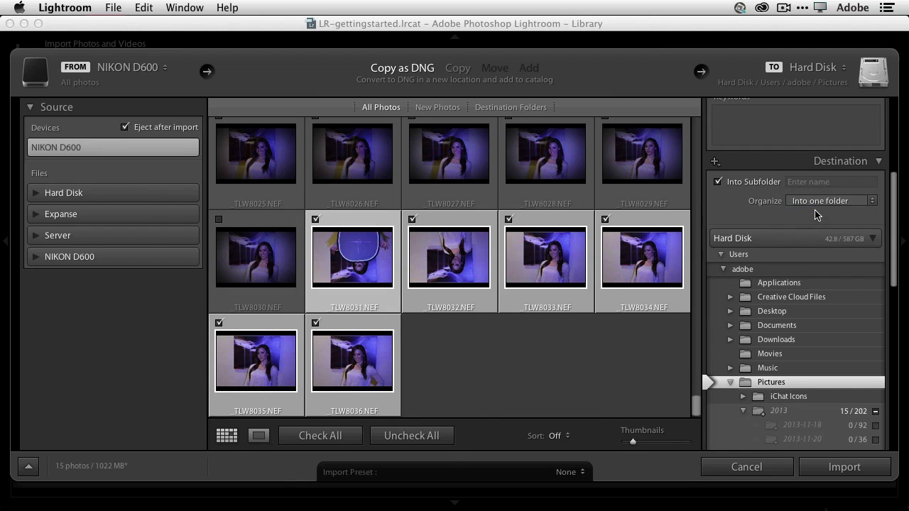
- Name the destination subfolder with the model's first name
{"action": "left_click", "coordinate": [802, 181]}
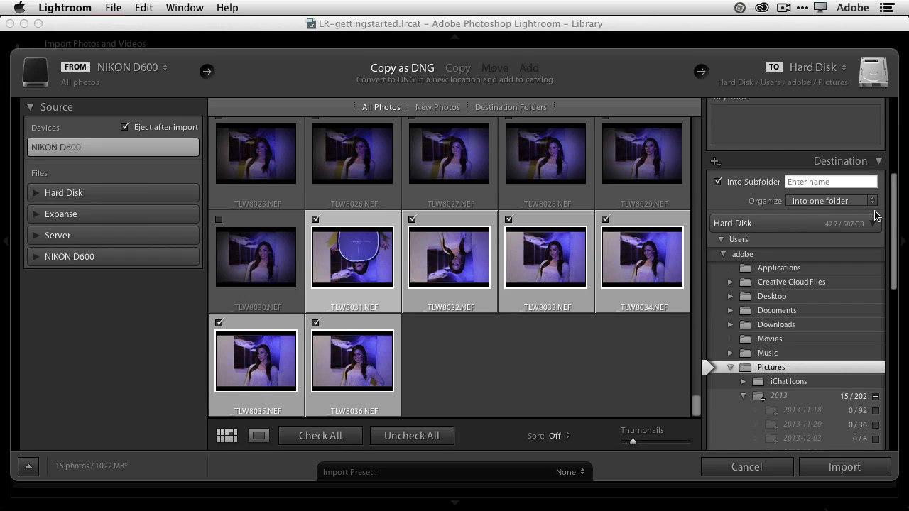
{"action": "type", "text": "Amanda"}
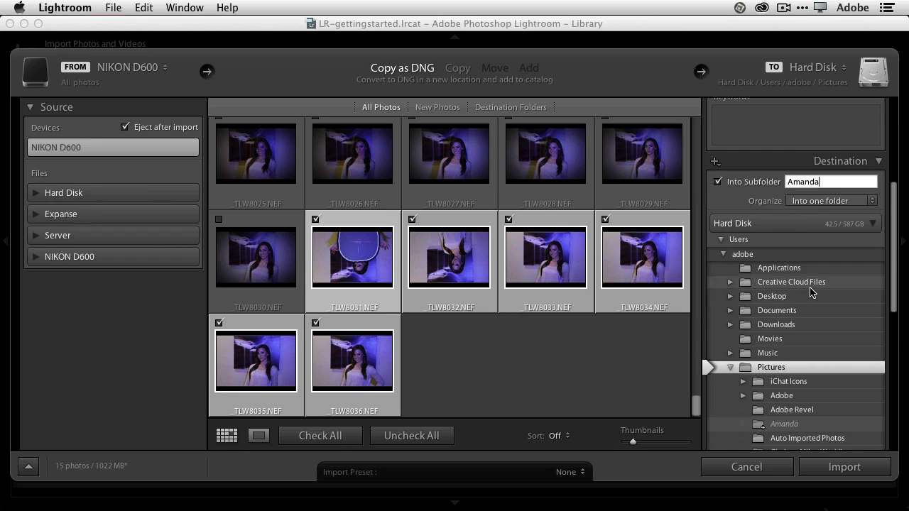
- Enable building Smart Previews for the imported photos
{"action": "scroll", "coordinate": [812, 292], "scroll_direction": "up", "scroll_amount": 2}
{"action": "scroll", "coordinate": [812, 291], "scroll_direction": "up", "scroll_amount": 8}
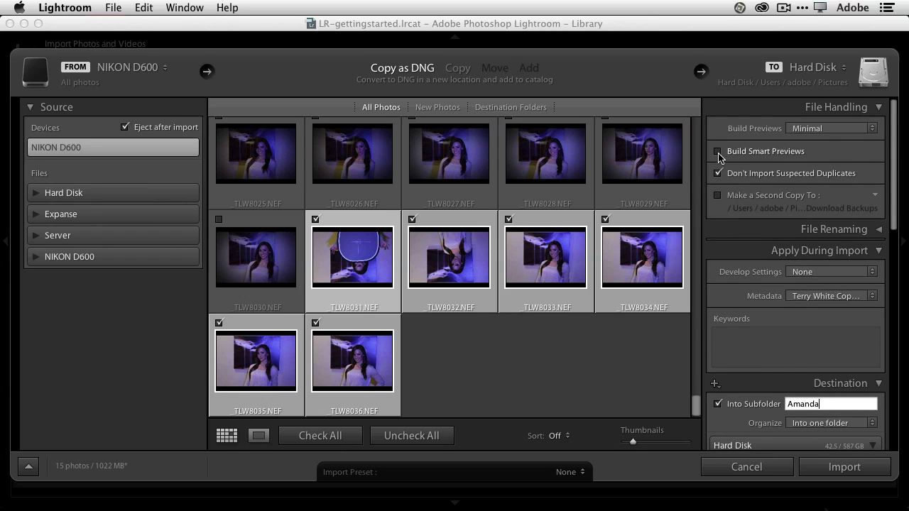
{"action": "key", "text": "alt"}
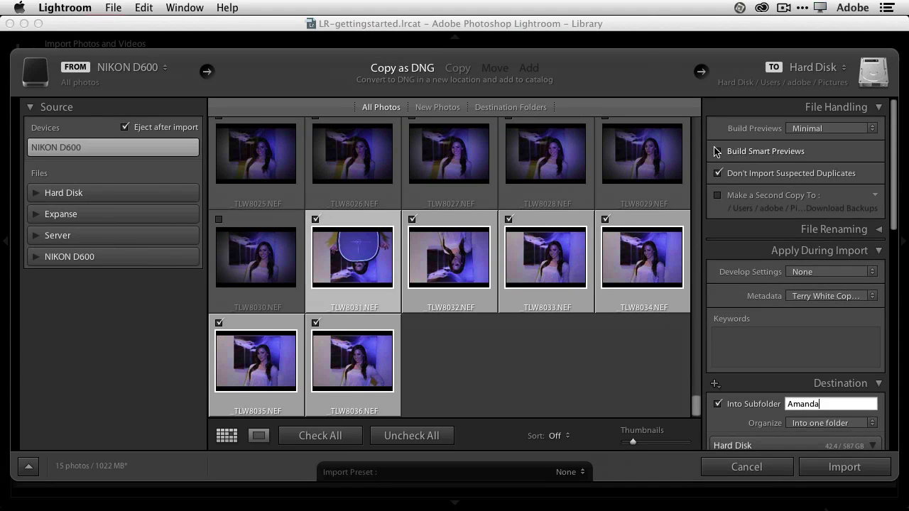
{"action": "left_click", "coordinate": [717, 152]}
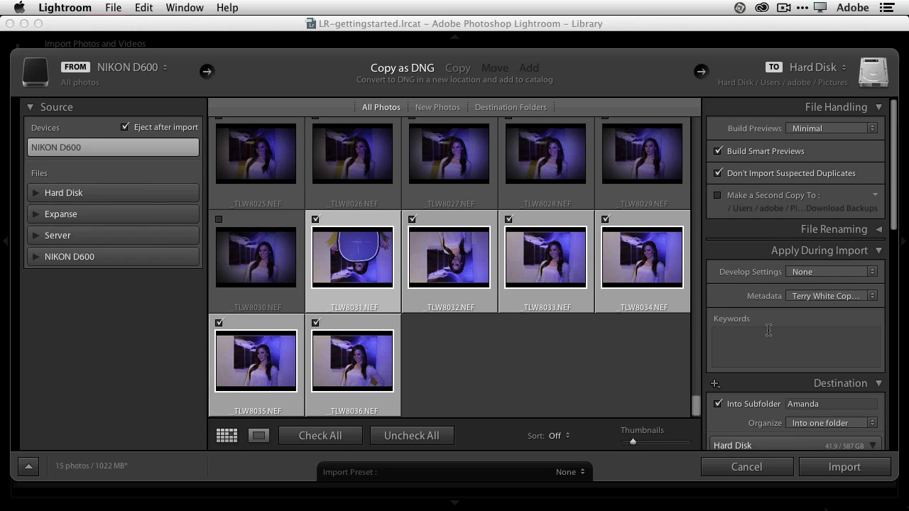
- Enter the model's first name, Michigan and Studio as keywords applied during import
{"action": "left_click", "coordinate": [735, 346]}
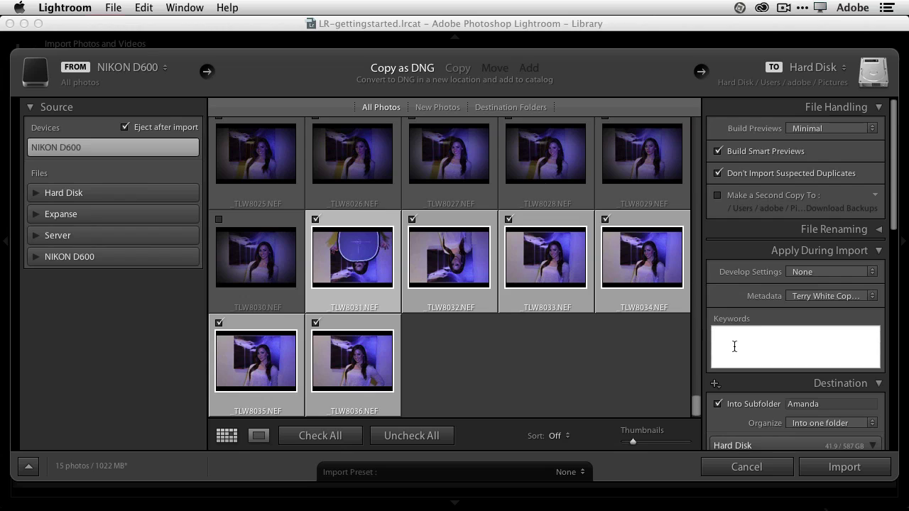
{"action": "type", "text": "A"}
{"action": "type", "text": "mana"}
{"action": "type", "text": "a, Michigan"}
{"action": "type", "text": ","}
{"action": "type", "text": " S"}
{"action": "type", "text": "tui"}
{"action": "key", "text": "BackSpace"}
{"action": "type", "text": "dio"}
{"action": "left_click", "coordinate": [748, 301]}
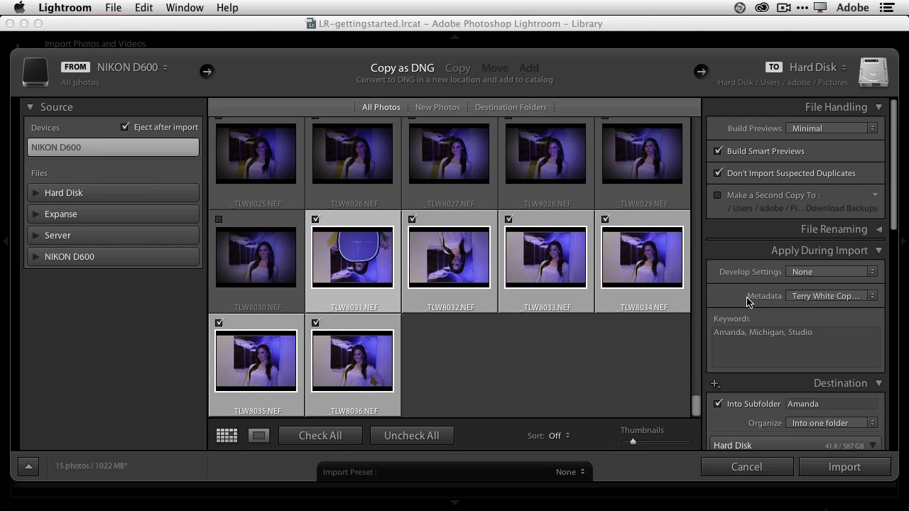
- Look through the fields for a new metadata preset, cancel it, and reselect the photographer's copyright preset
{"action": "left_click", "coordinate": [818, 297]}
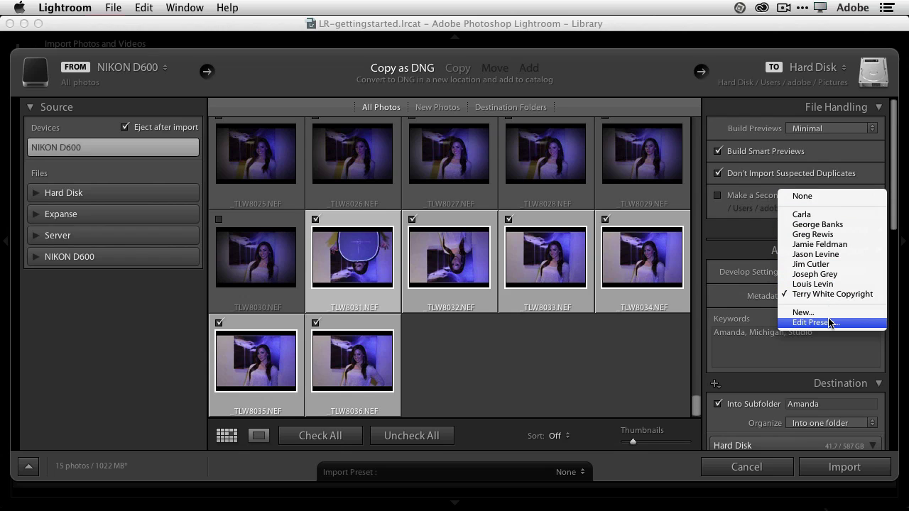
{"action": "left_click", "coordinate": [806, 313]}
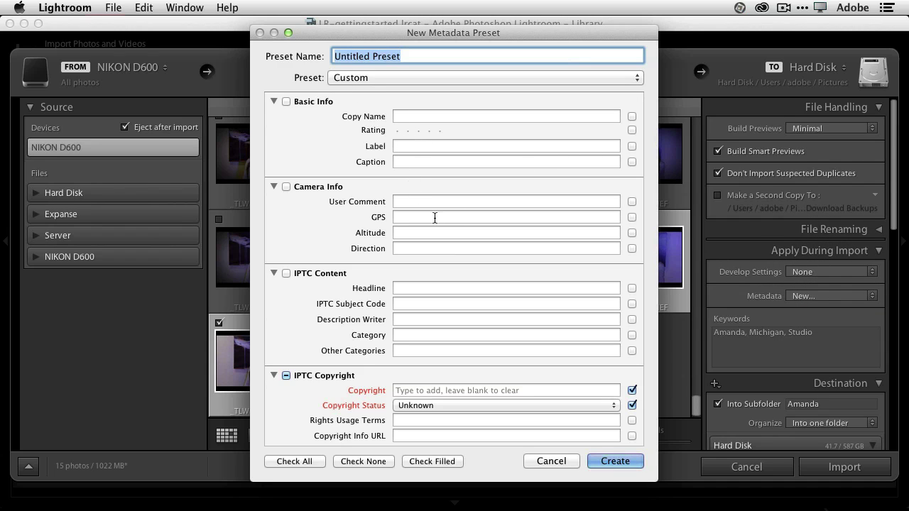
{"action": "scroll", "coordinate": [435, 218], "scroll_direction": "down", "scroll_amount": 5}
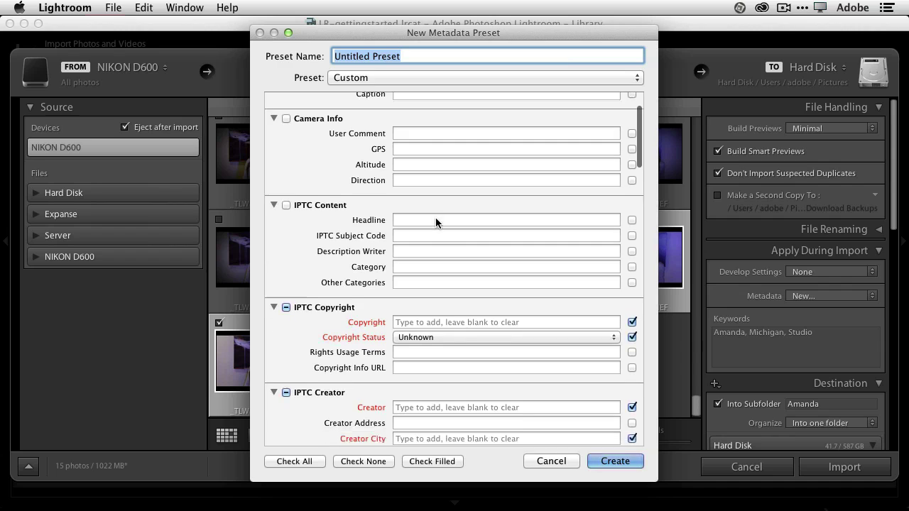
{"action": "scroll", "coordinate": [435, 222], "scroll_direction": "down", "scroll_amount": 5}
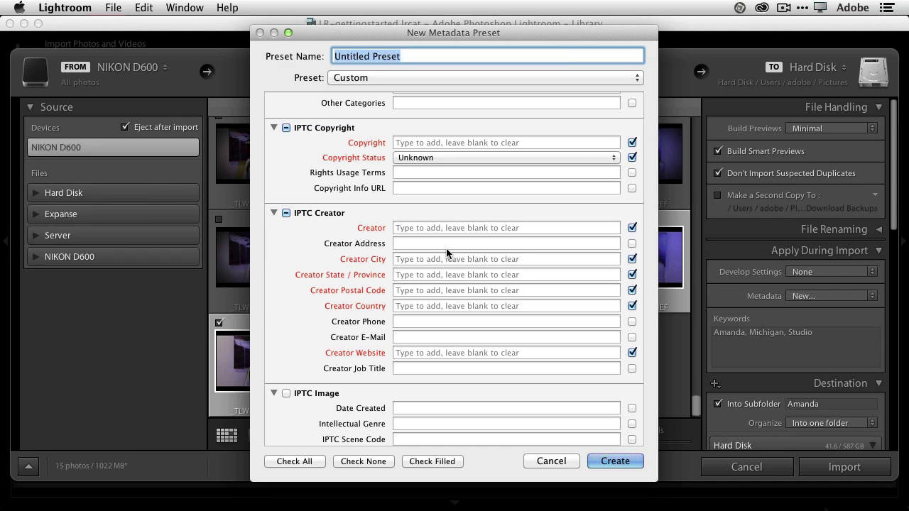
{"action": "left_click", "coordinate": [551, 463]}
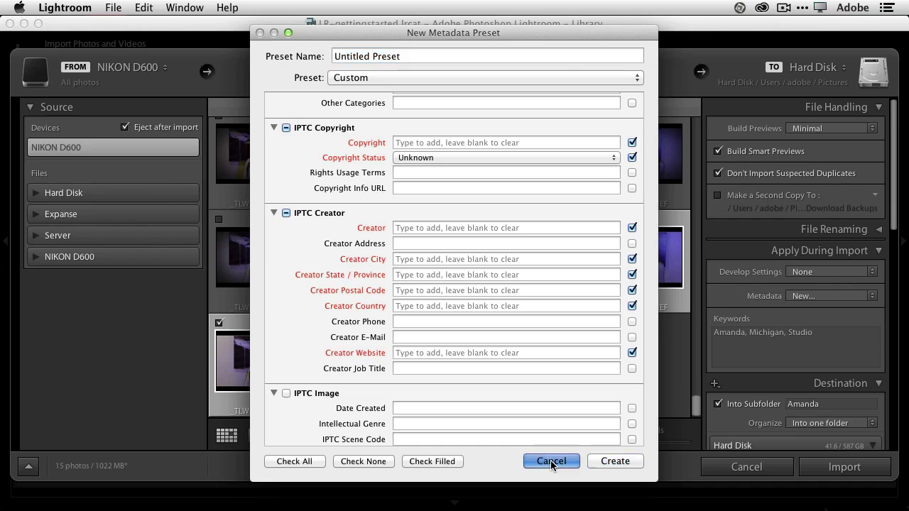
{"action": "left_click", "coordinate": [807, 294]}
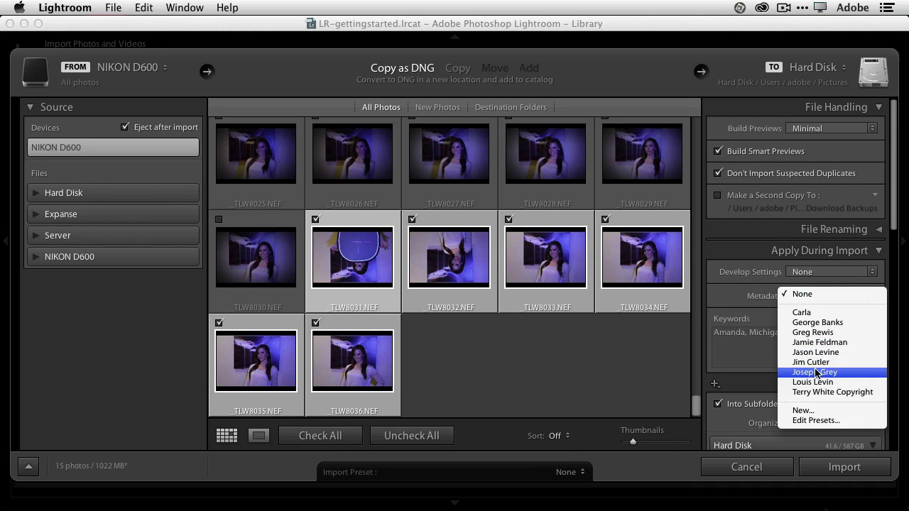
{"action": "left_click", "coordinate": [814, 393]}
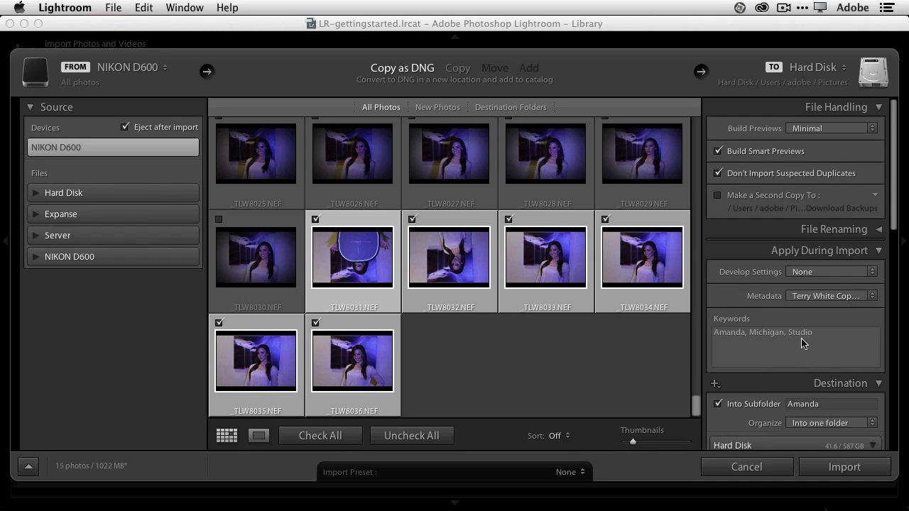
- Import the marked photos and dismiss the non-raw files notice with Don't show again enabled
{"action": "left_click", "coordinate": [835, 467]}
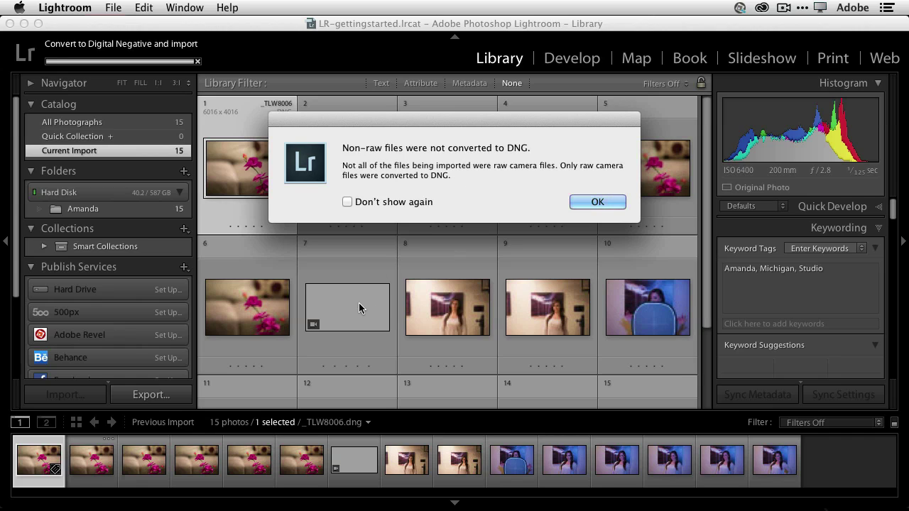
{"action": "left_click", "coordinate": [365, 204]}
{"action": "left_click", "coordinate": [579, 199]}
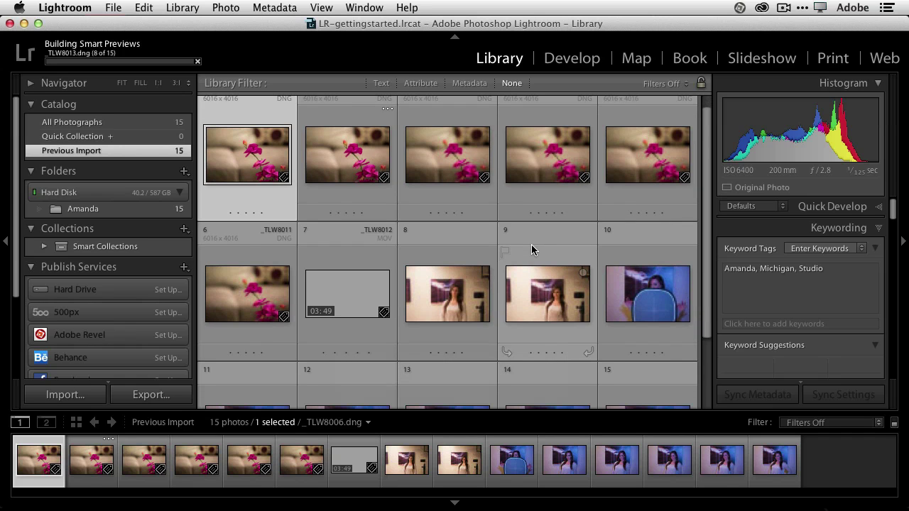
- Compare _TLW8006.dng and _TLW8007.dng in Loupe view, and flag _TLW8007.dng as rejected
{"action": "scroll", "coordinate": [532, 244], "scroll_direction": "down", "scroll_amount": 3}
{"action": "scroll", "coordinate": [532, 250], "scroll_direction": "up", "scroll_amount": 3}
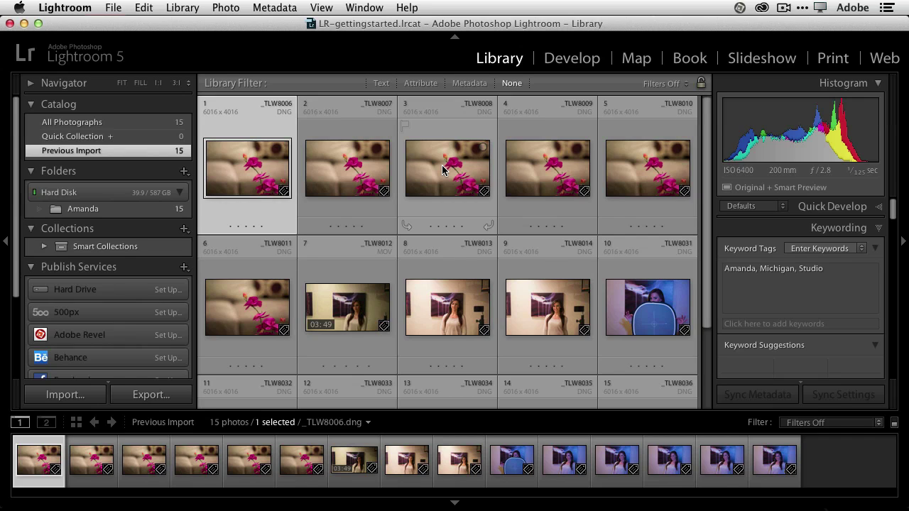
{"action": "key", "text": "e"}
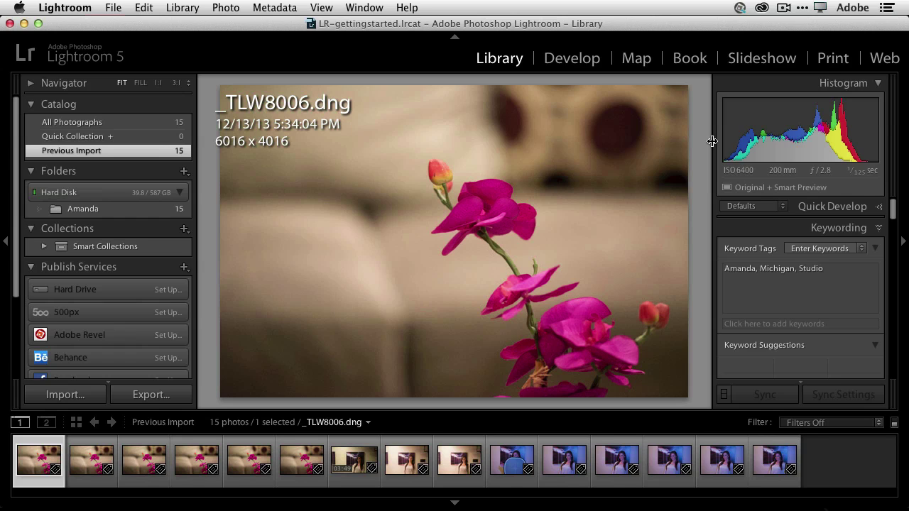
{"action": "key", "text": "Right"}
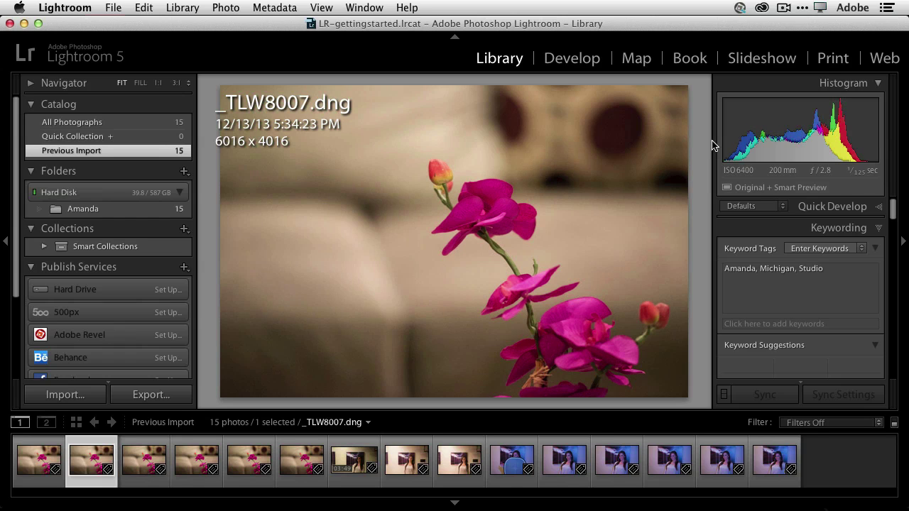
{"action": "key", "text": "Left"}
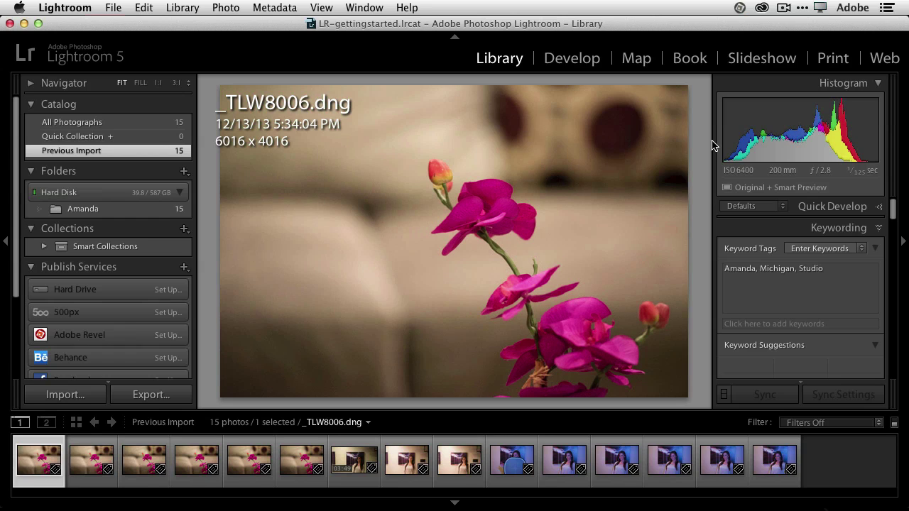
{"action": "key", "text": "Right"}
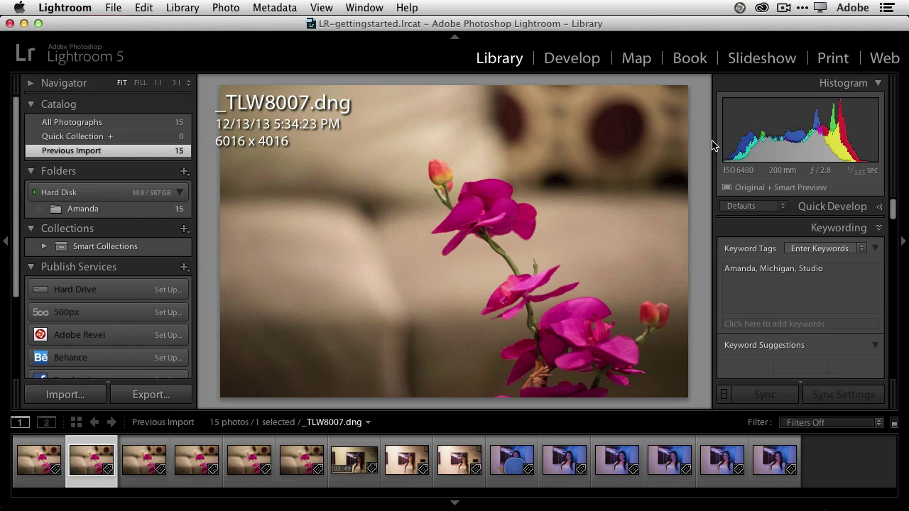
{"action": "key", "text": "Left"}
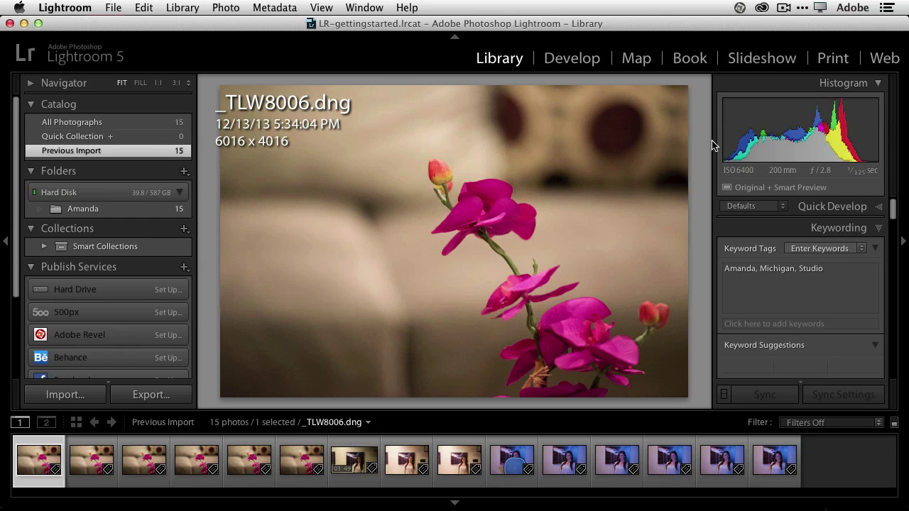
{"action": "key", "text": "Right"}
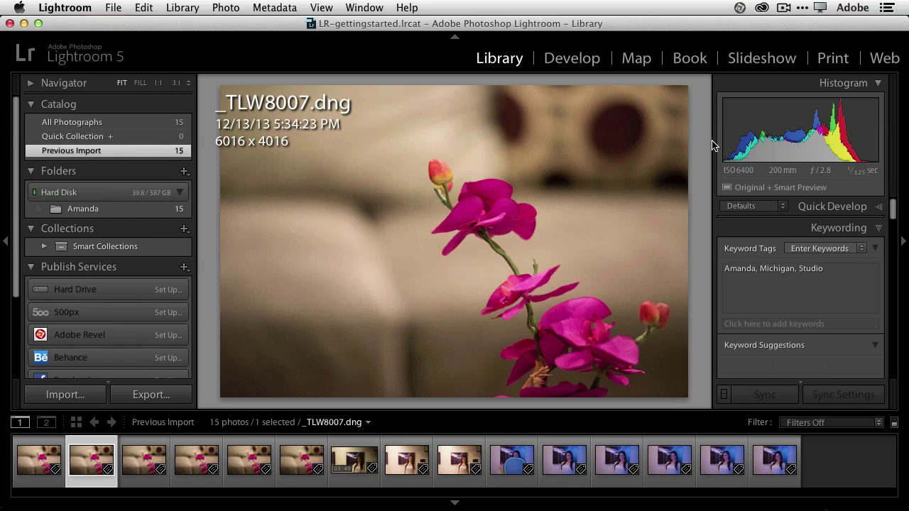
{"action": "key", "text": "x"}
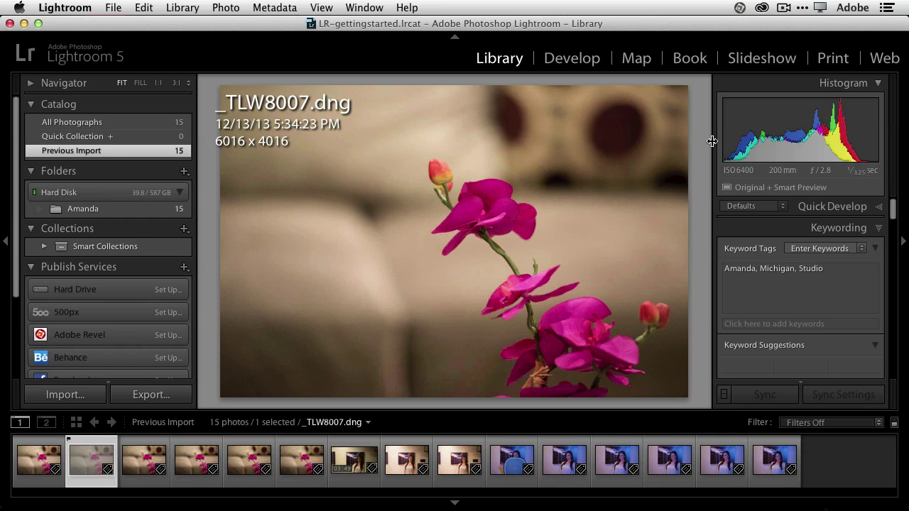
- Flag the flower photos _TLW8008.dng, _TLW8009.dng and _TLW8010.dng as rejected
{"action": "key", "text": "Right"}
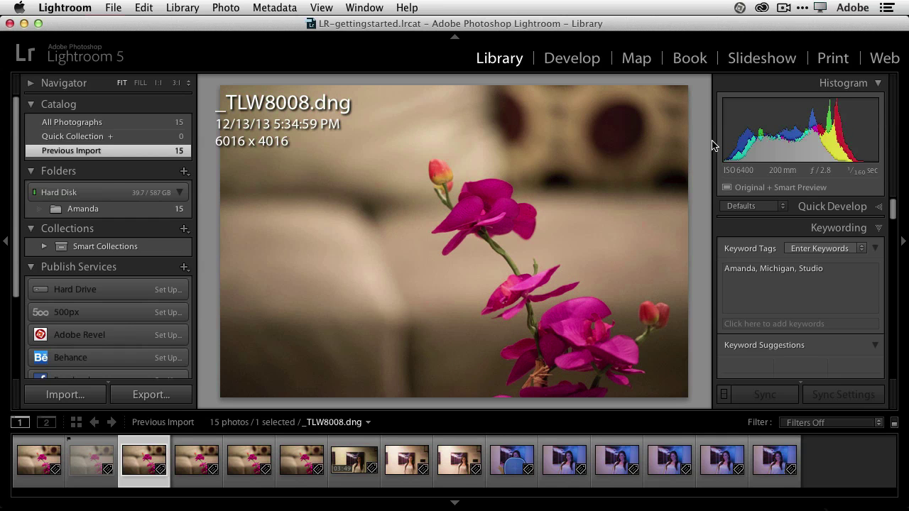
{"action": "key", "text": "Left"}
{"action": "key", "text": "Right"}
{"action": "key", "text": "x"}
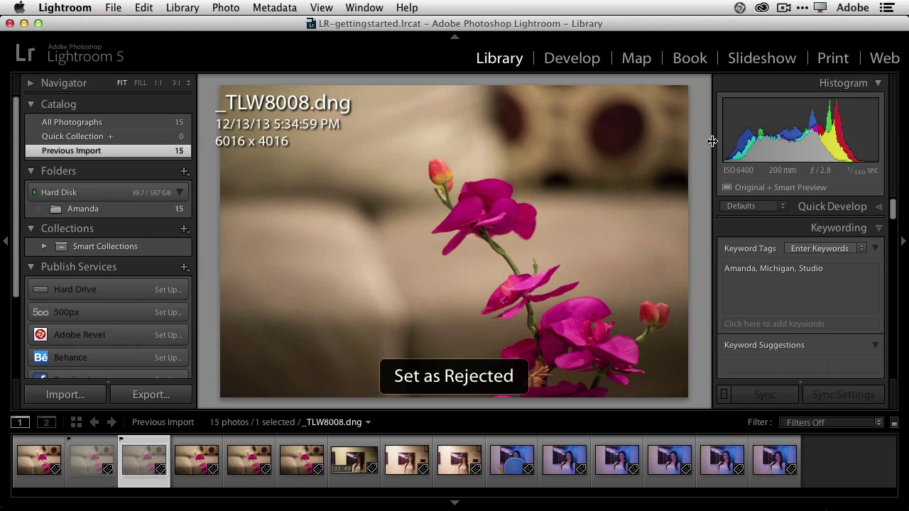
{"action": "key", "text": "Right"}
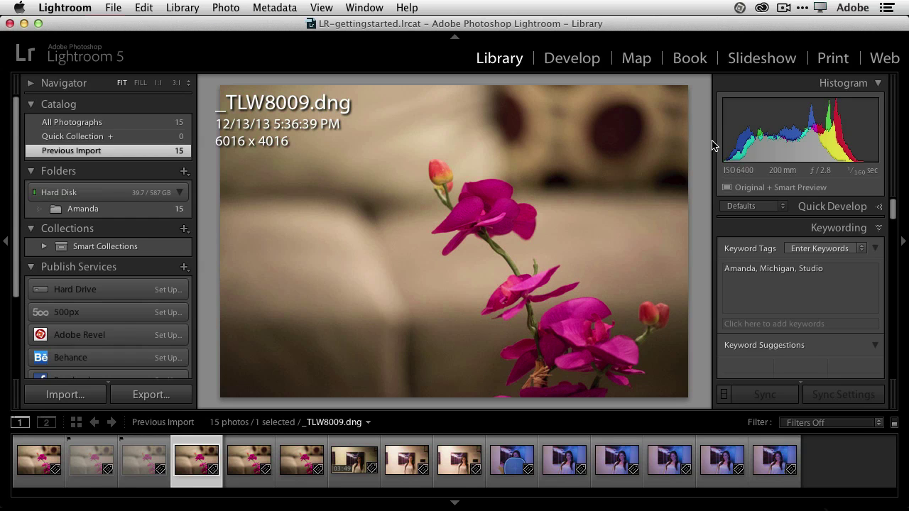
{"action": "key", "text": "x"}
{"action": "key", "text": "Right"}
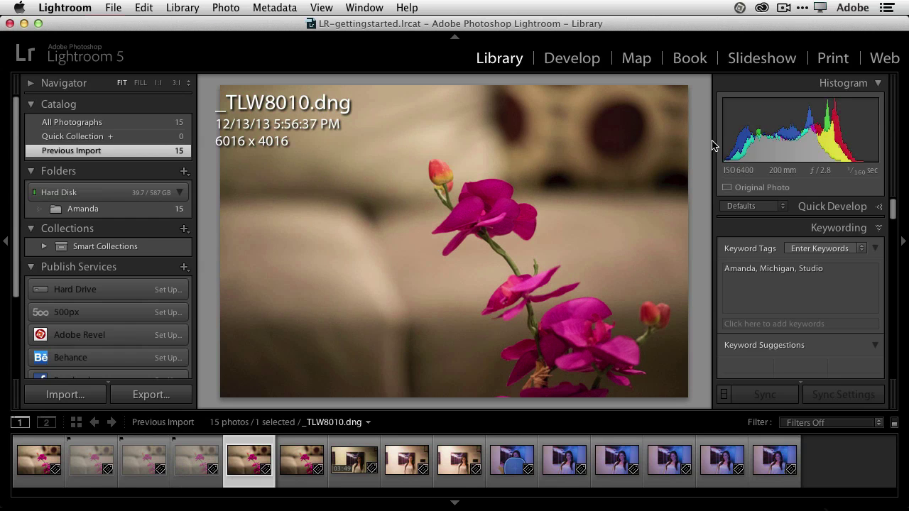
{"action": "key", "text": "x"}
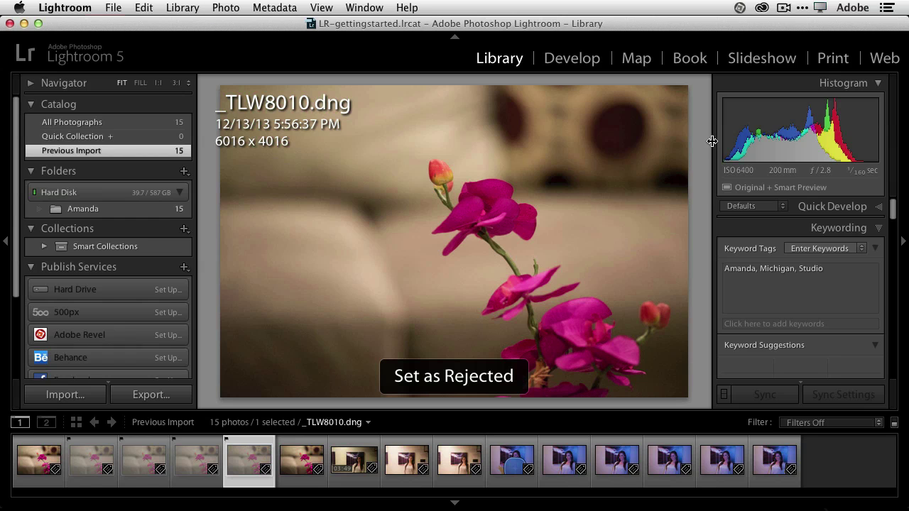
- Compare _TLW8010.dng with _TLW8011.dng, and flag the portrait _TLW8013.dng as rejected
{"action": "key", "text": "Right"}
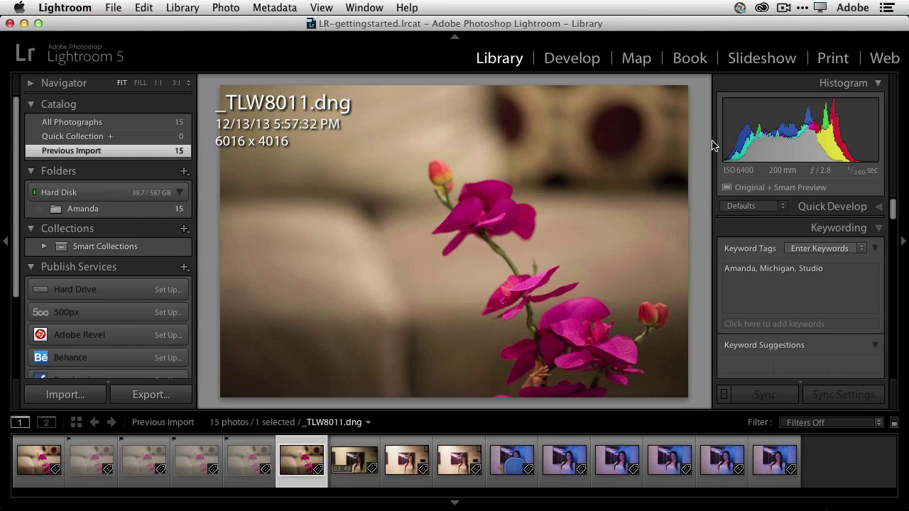
{"action": "key", "text": "Left"}
{"action": "key", "text": "Right"}
{"action": "key", "text": "Left"}
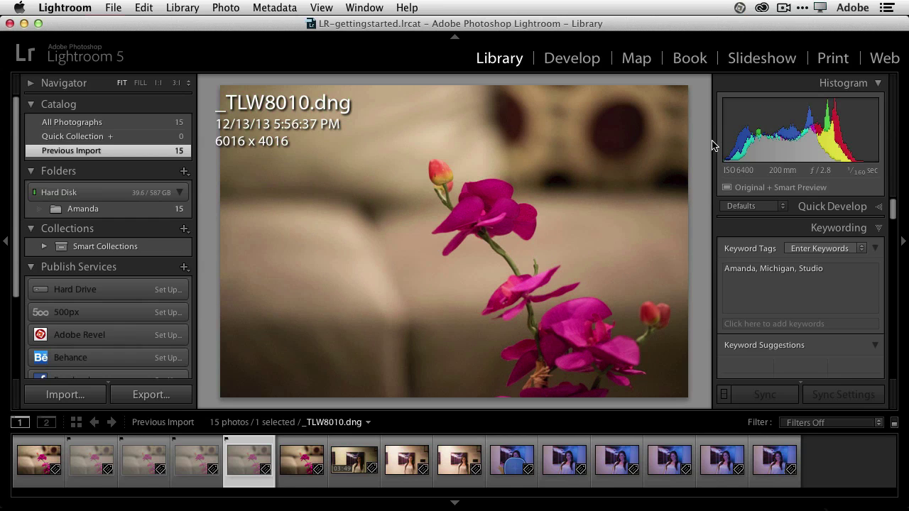
{"action": "key", "text": "Right"}
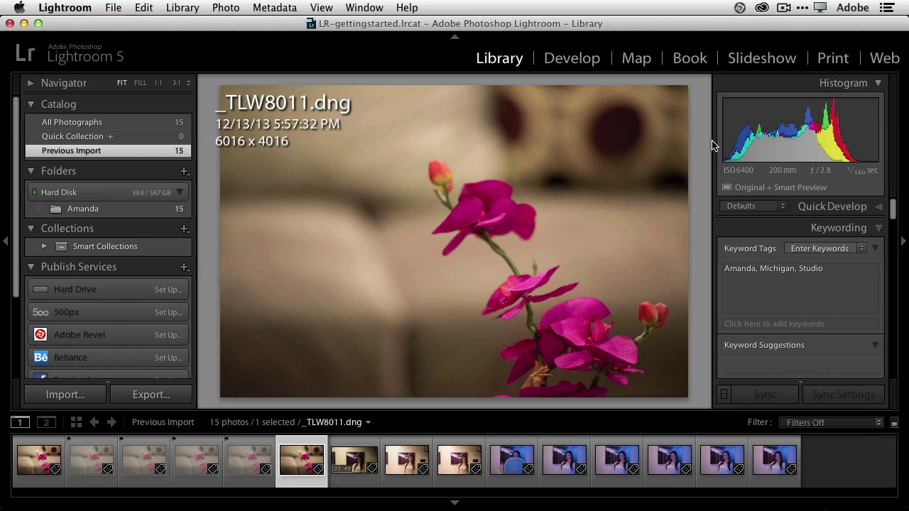
{"action": "key", "text": "Right"}
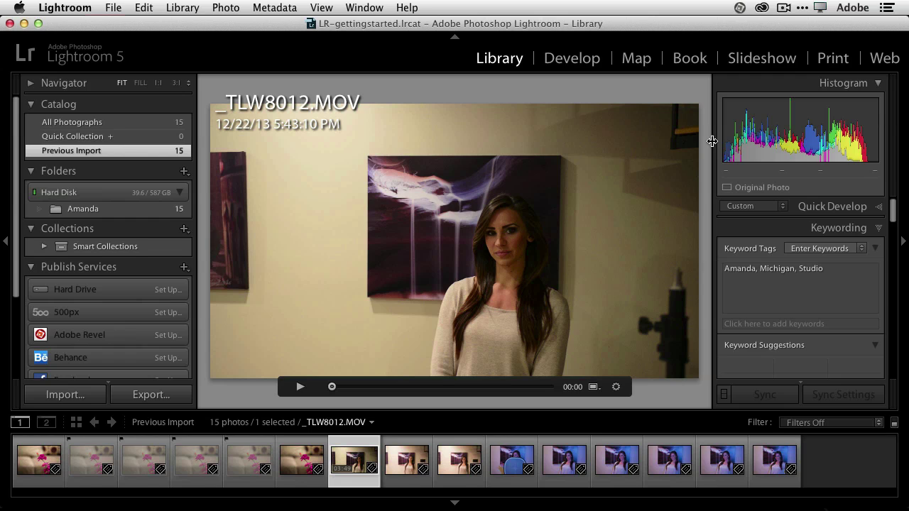
{"action": "key", "text": "Right"}
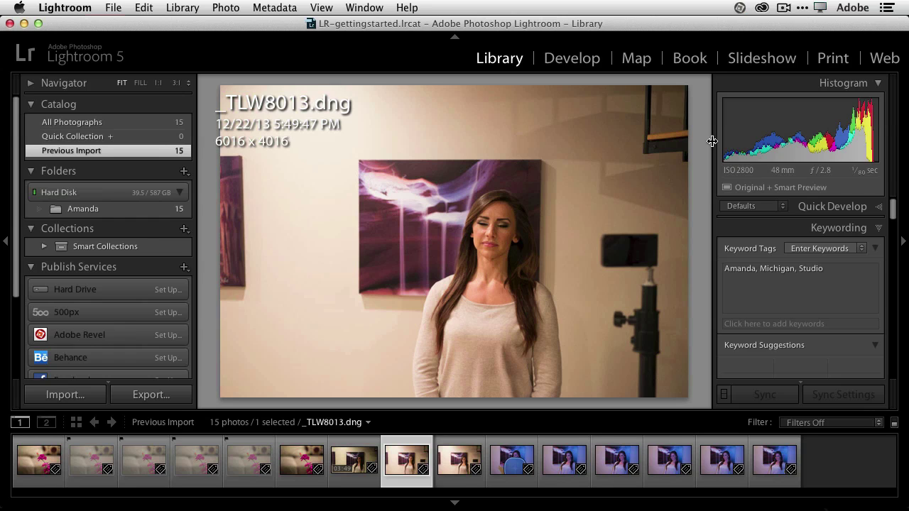
{"action": "key", "text": "x"}
- Review the remaining photos from _TLW8014.dng through _TLW8036.dng one at a time in Loupe view
{"action": "key", "text": "Right"}
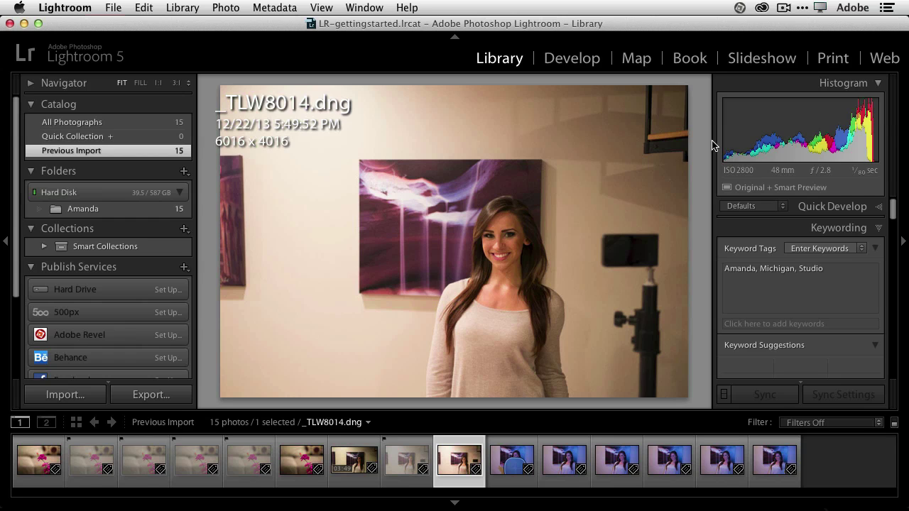
{"action": "key", "text": "Right"}
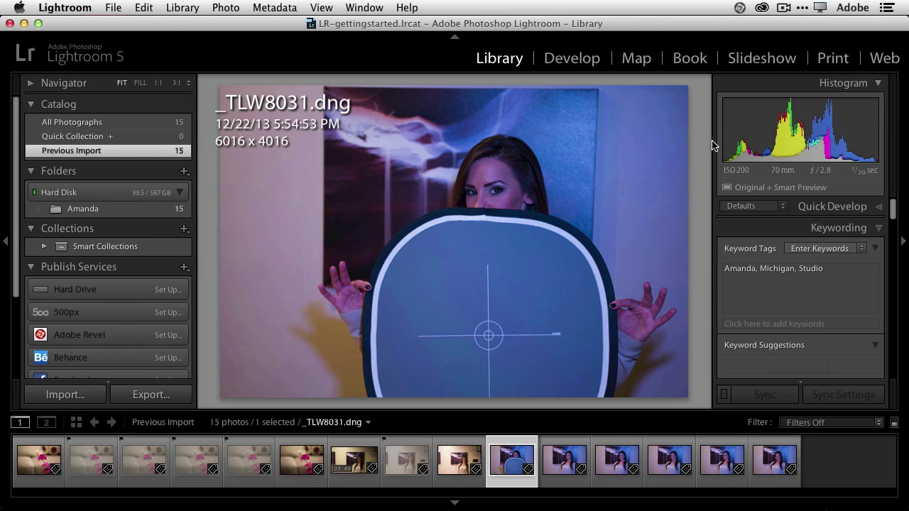
{"action": "key", "text": "Right"}
{"action": "key", "text": "Right"}
{"action": "key", "text": "Right"}
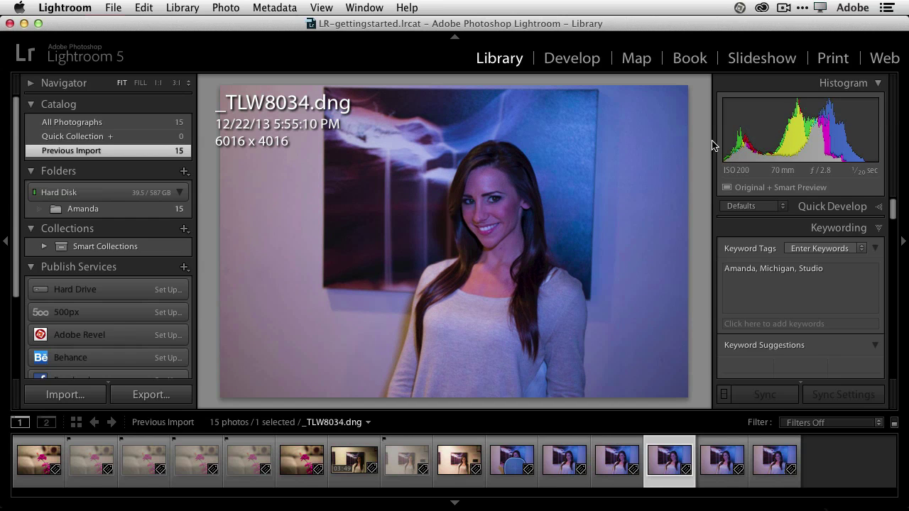
{"action": "key", "text": "Right"}
{"action": "key", "text": "Right"}
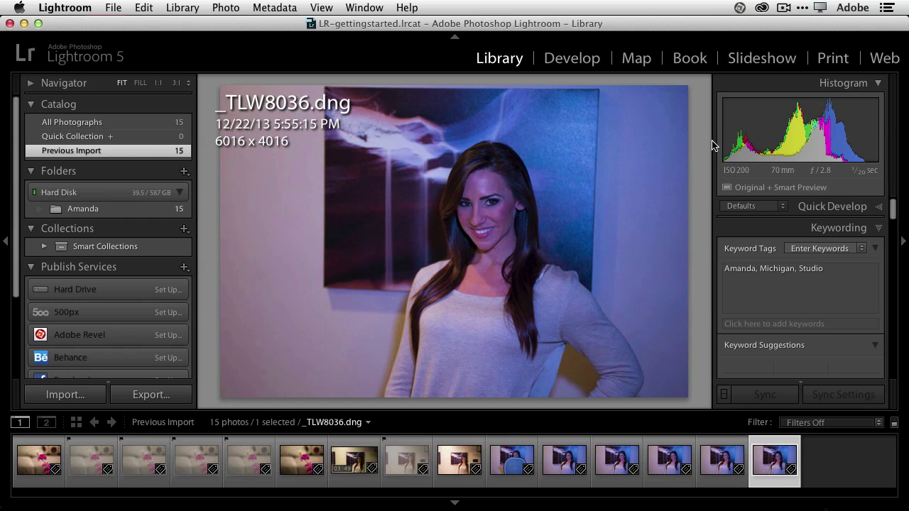
- Compare the blue-lit portraits from _TLW8032.dng through _TLW8036.dng with one another
{"action": "key", "text": "Left"}
{"action": "key", "text": "Left"}
{"action": "key", "text": "Left"}
{"action": "key", "text": "Left"}
{"action": "key", "text": "Left"}
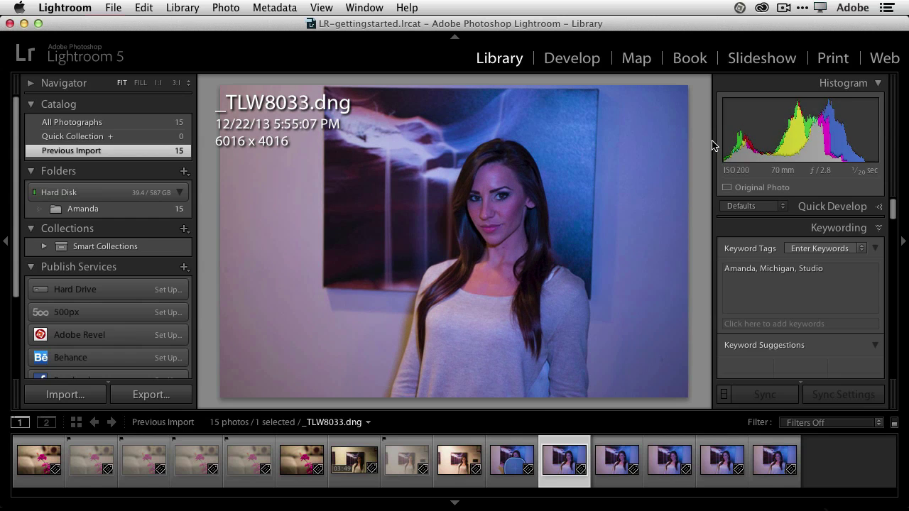
{"action": "key", "text": "Right"}
{"action": "key", "text": "Right"}
{"action": "key", "text": "Right"}
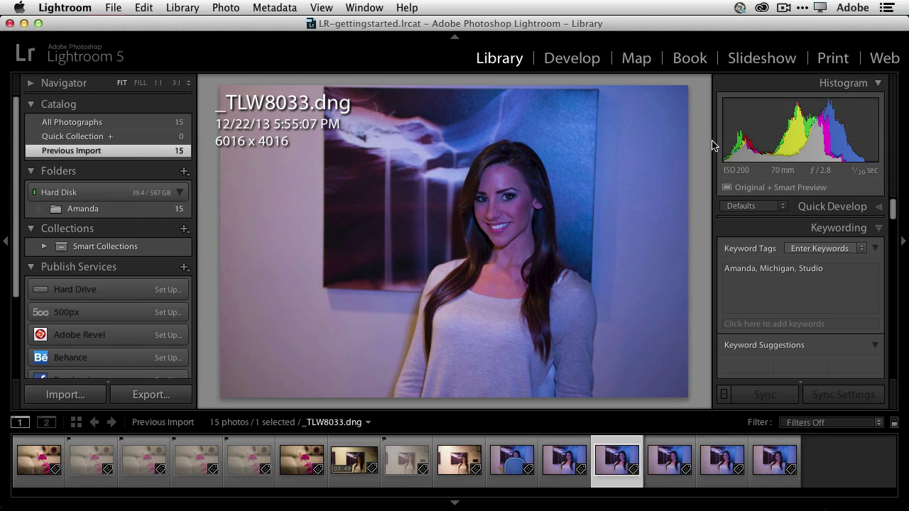
{"action": "key", "text": "Right"}
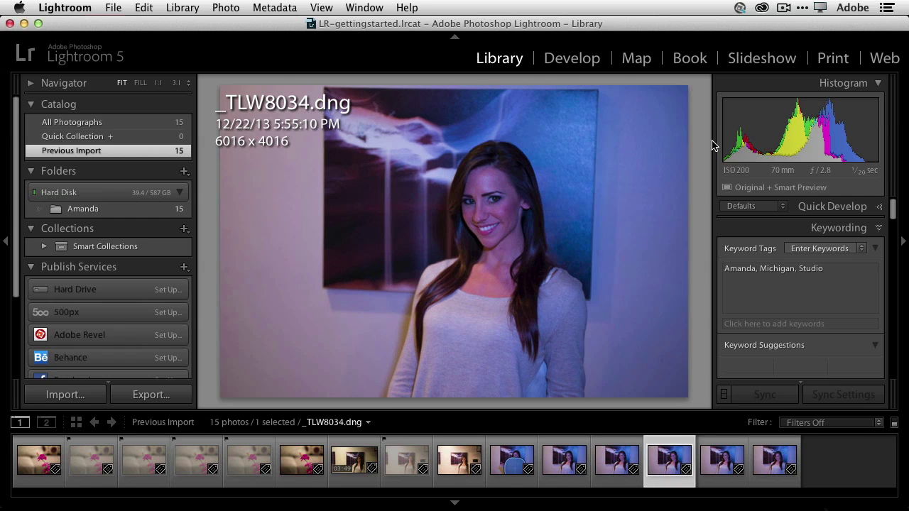
{"action": "key", "text": "Right"}
{"action": "key", "text": "Right"}
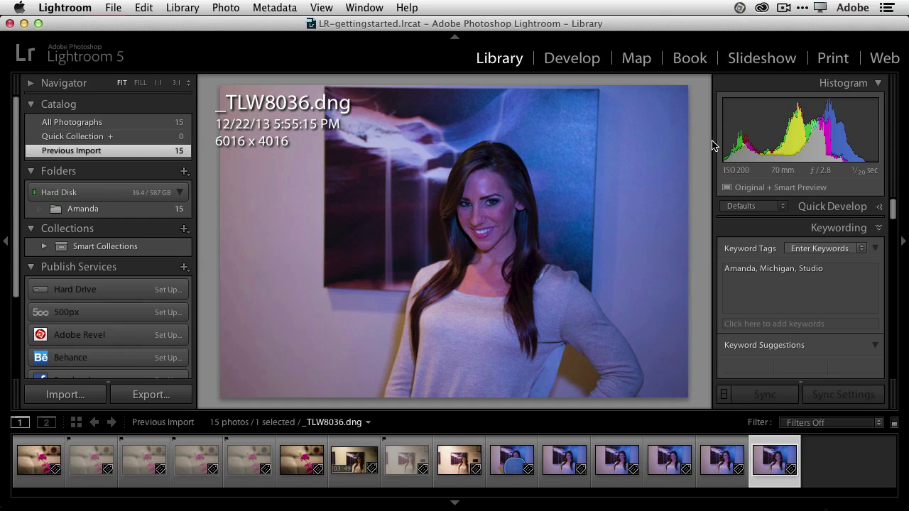
- Return to Grid view, check the flagged photos, and delete the rejected ones from disk
{"action": "key", "text": "g"}
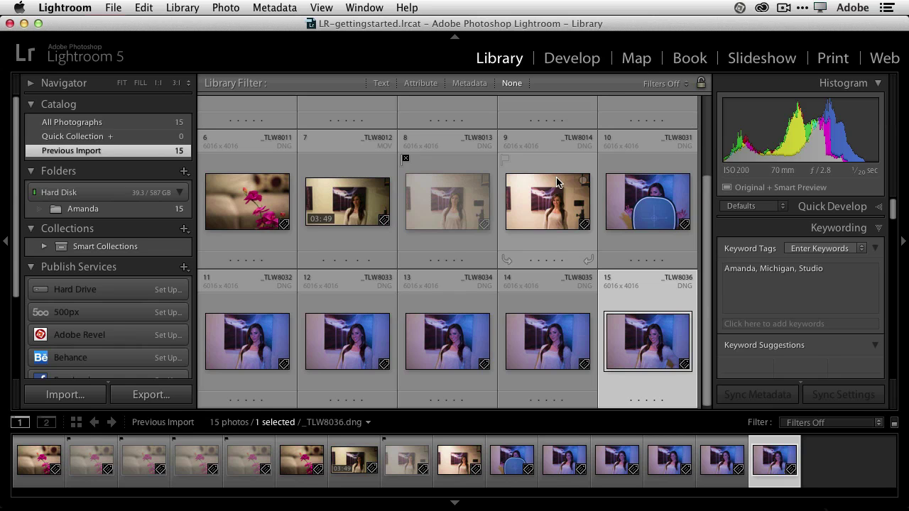
{"action": "scroll", "coordinate": [557, 181], "scroll_direction": "up", "scroll_amount": 3}
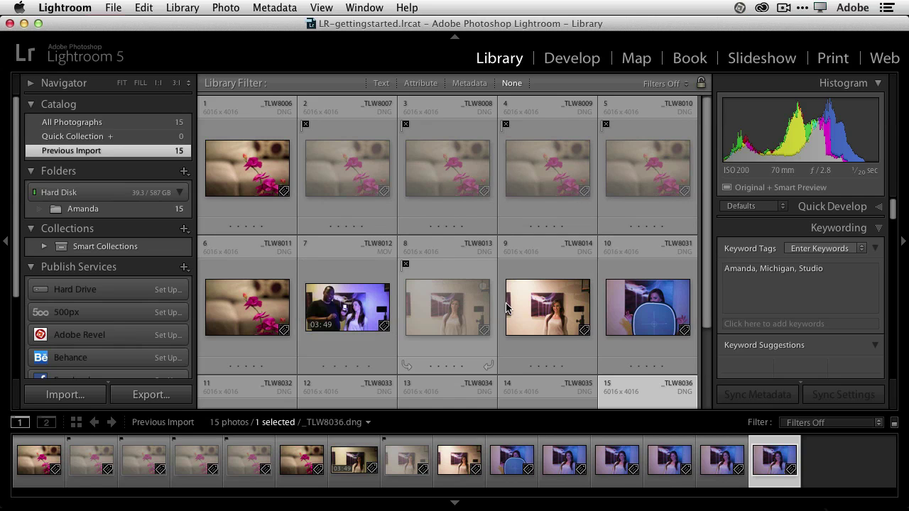
{"action": "scroll", "coordinate": [611, 323], "scroll_direction": "down", "scroll_amount": 5}
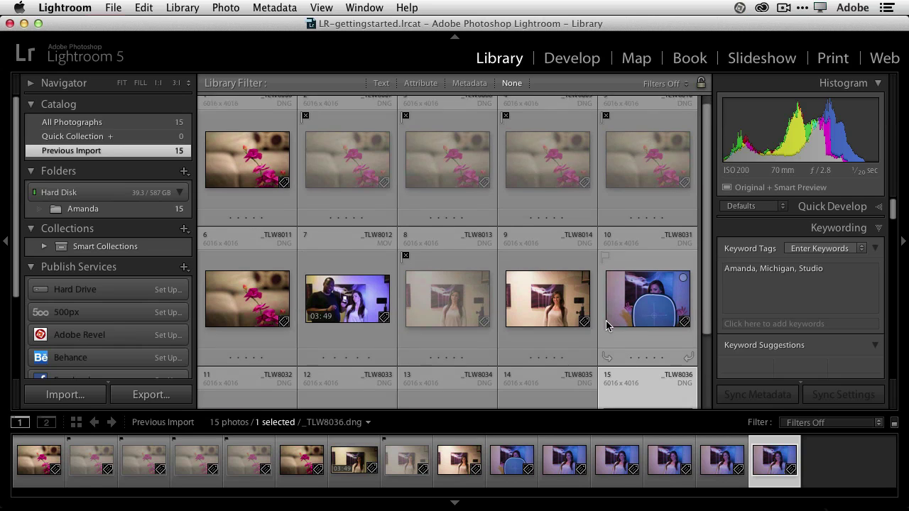
{"action": "scroll", "coordinate": [587, 334], "scroll_direction": "up", "scroll_amount": 5}
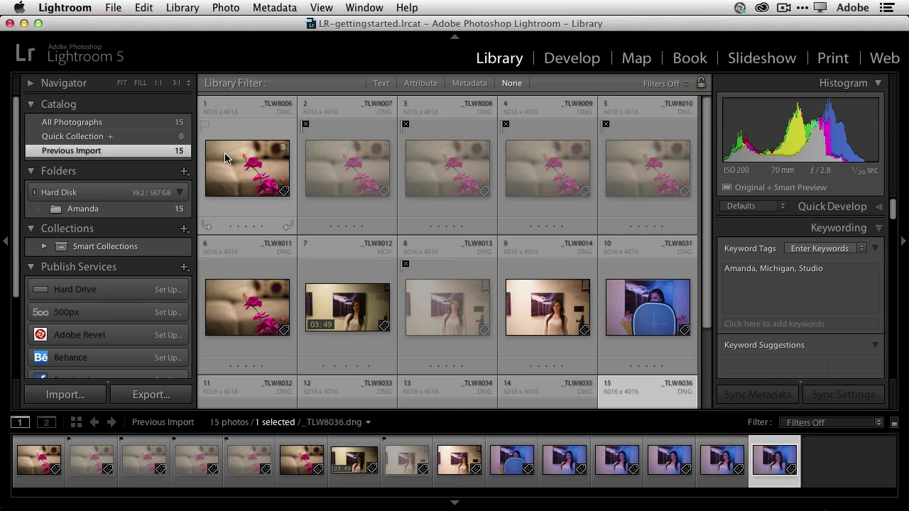
{"action": "key", "text": "super+BackSpace"}
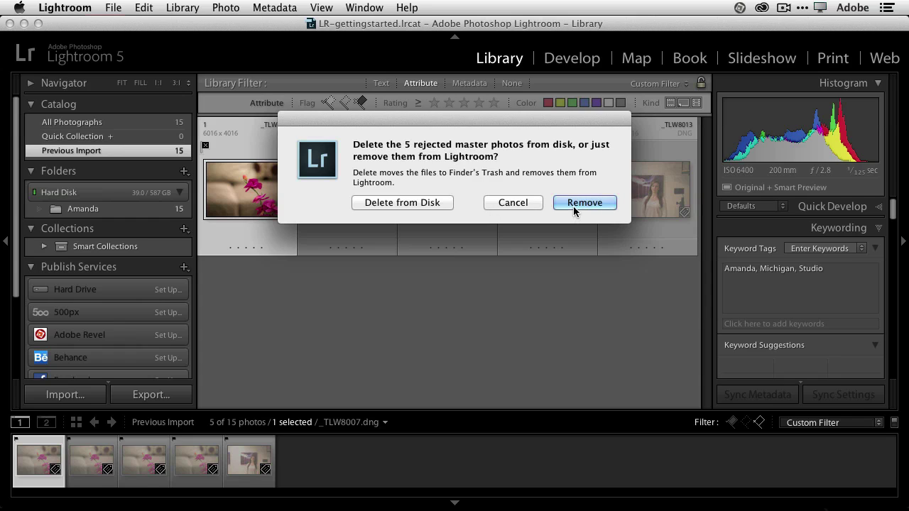
{"action": "left_click", "coordinate": [402, 203]}
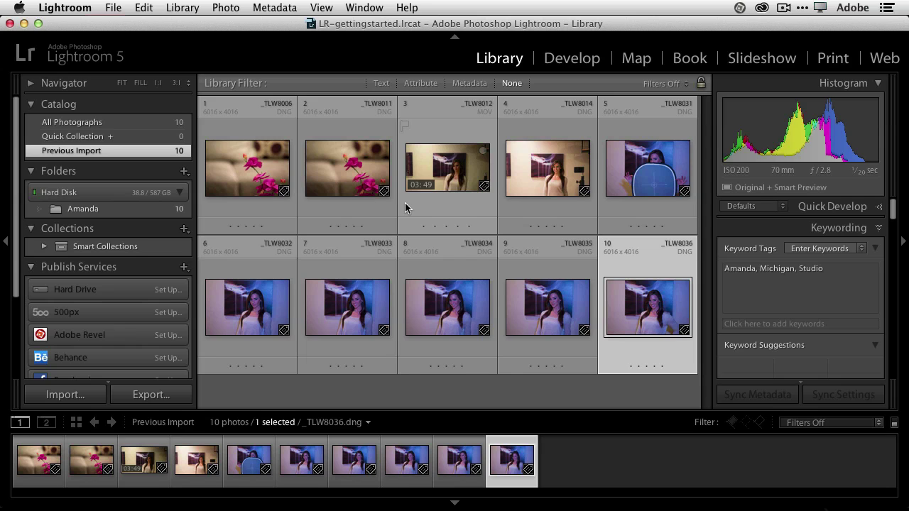
- Create a collection named with the model's first name plus Favorites, including _TLW8006, _TLW8011, _TLW8012, _TLW8014, _TLW8033 and _TLW8036
{"action": "left_click", "coordinate": [265, 174]}
{"action": "left_click", "coordinate": [334, 176], "text": "shift"}
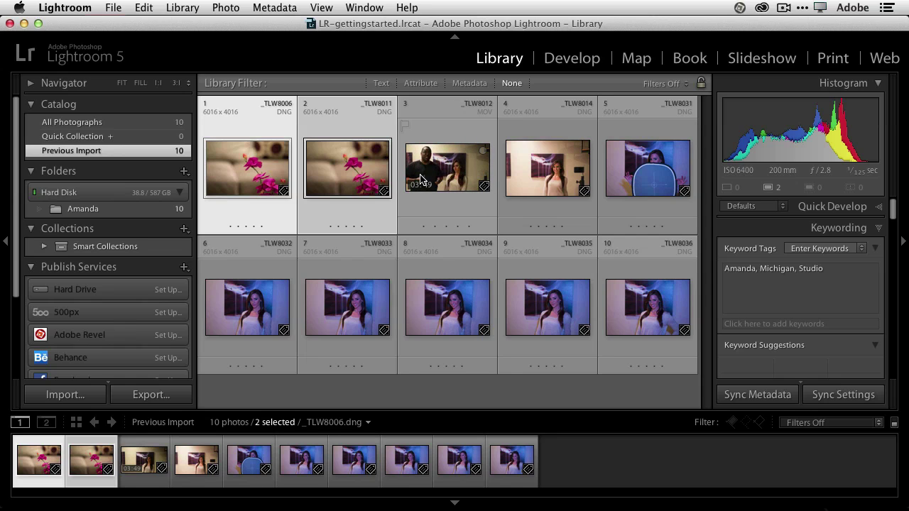
{"action": "left_click", "coordinate": [458, 179], "text": "shift"}
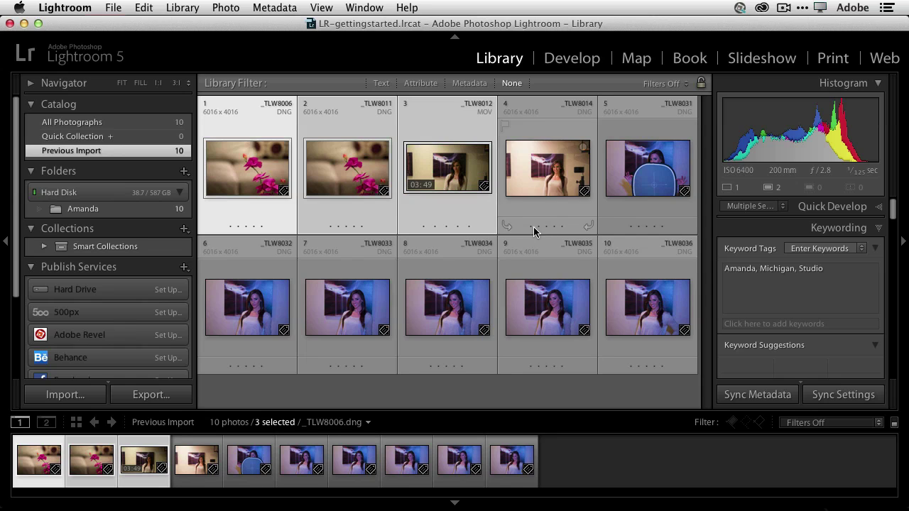
{"action": "left_click", "coordinate": [546, 176], "text": "shift"}
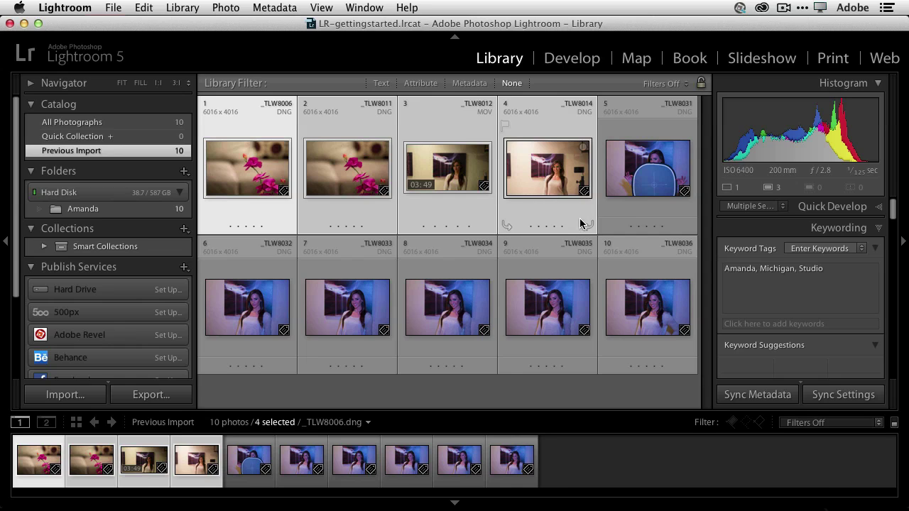
{"action": "left_click", "coordinate": [350, 319], "text": "super"}
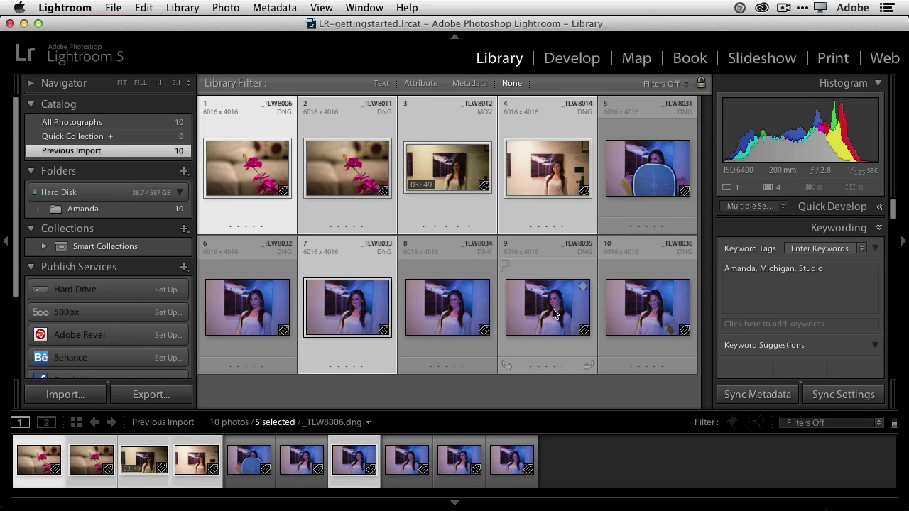
{"action": "left_click", "coordinate": [637, 311], "text": "super"}
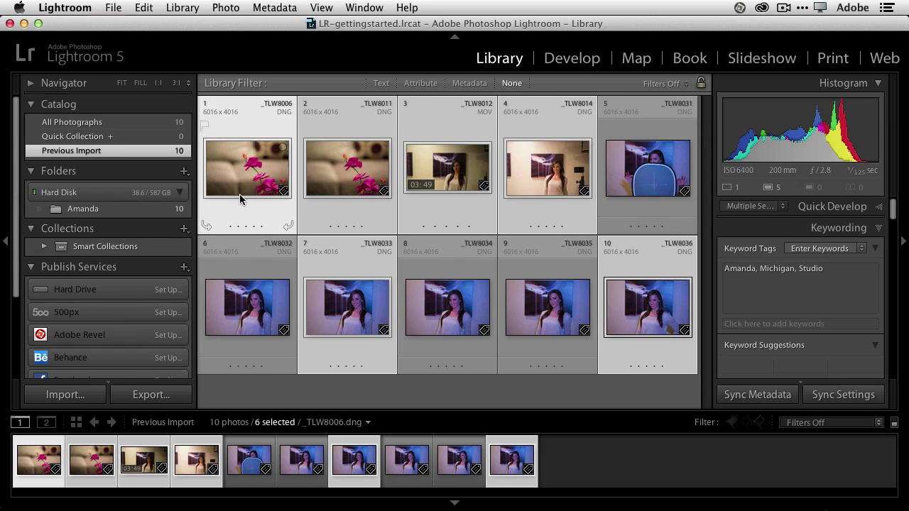
{"action": "left_click", "coordinate": [184, 228]}
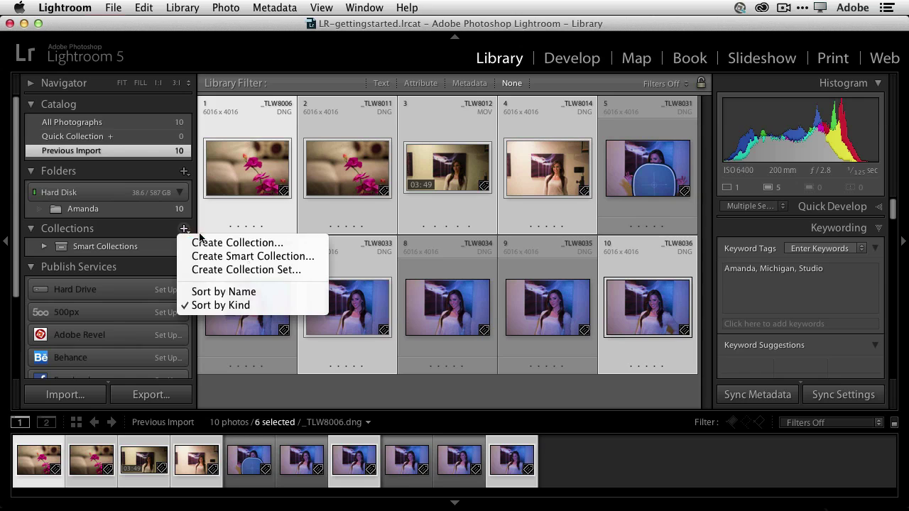
{"action": "left_click", "coordinate": [284, 245]}
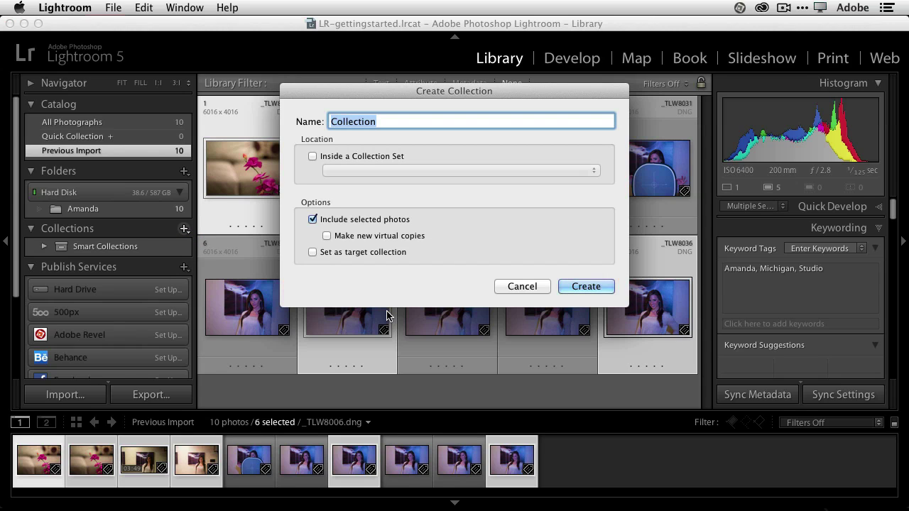
{"action": "type", "text": "Amanda Fav"}
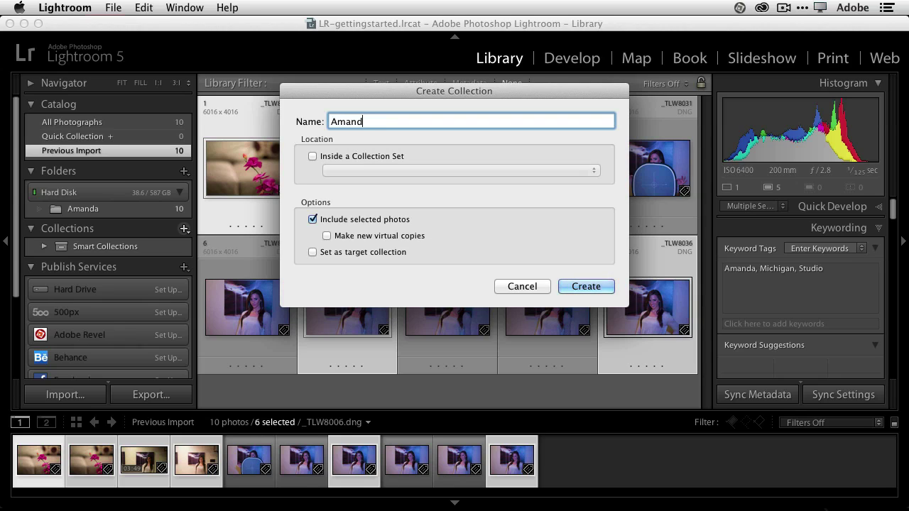
{"action": "type", "text": "orites"}
{"action": "key", "text": "alt"}
{"action": "left_click", "coordinate": [574, 288]}
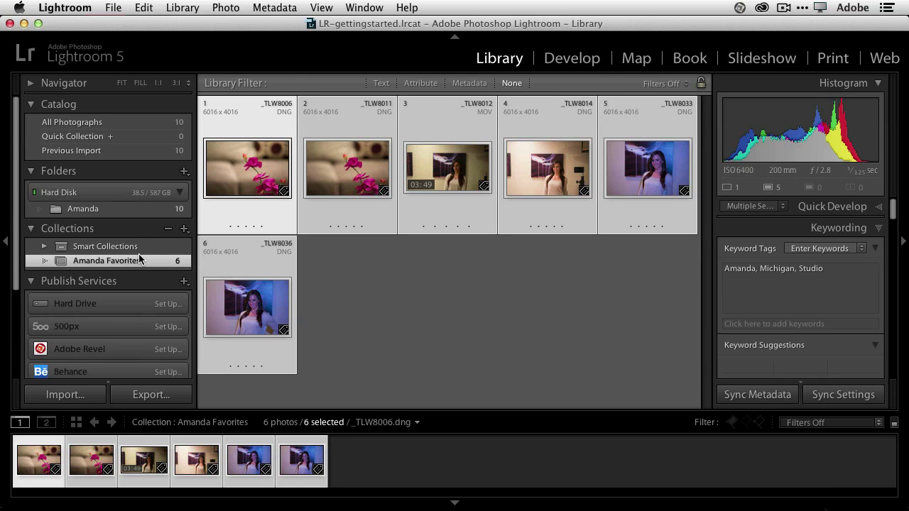
- Compare the full set of photos in the imported folder with the contents of the Favorites collection
{"action": "left_click", "coordinate": [112, 210]}
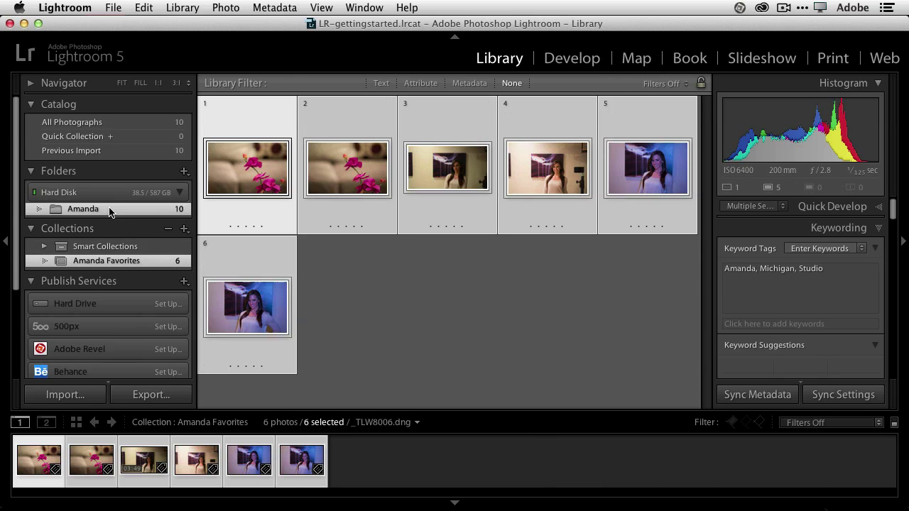
{"action": "left_click", "coordinate": [254, 264]}
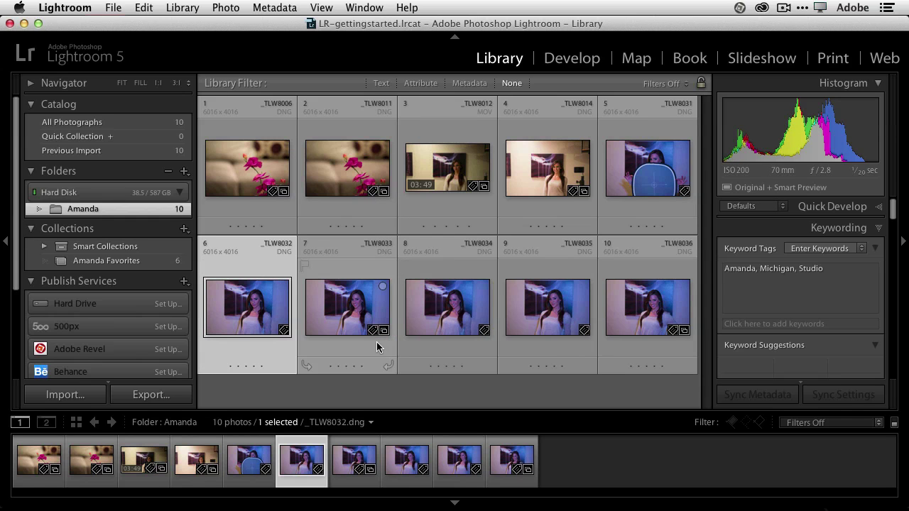
{"action": "left_click", "coordinate": [118, 263]}
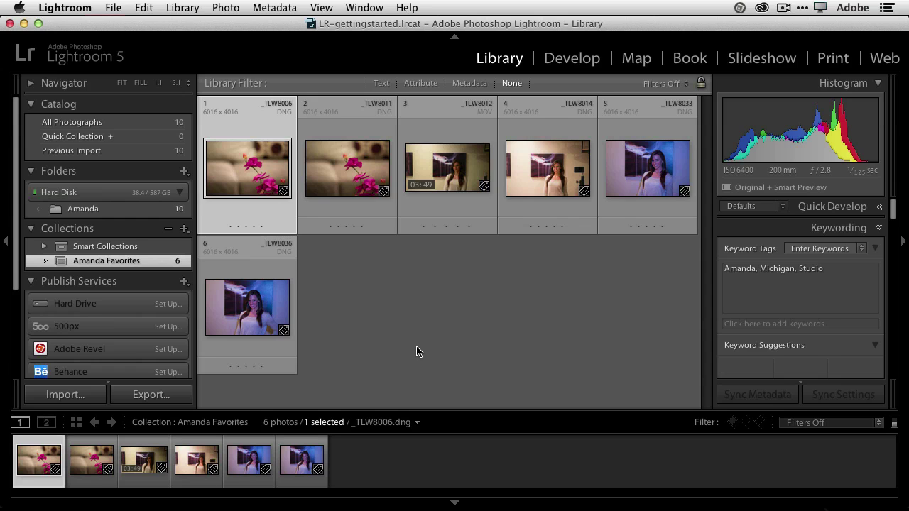
- Add _TLW8032.dng from the imported folder to the Favorites collection, and remove it from the collection again
{"action": "left_click", "coordinate": [128, 212]}
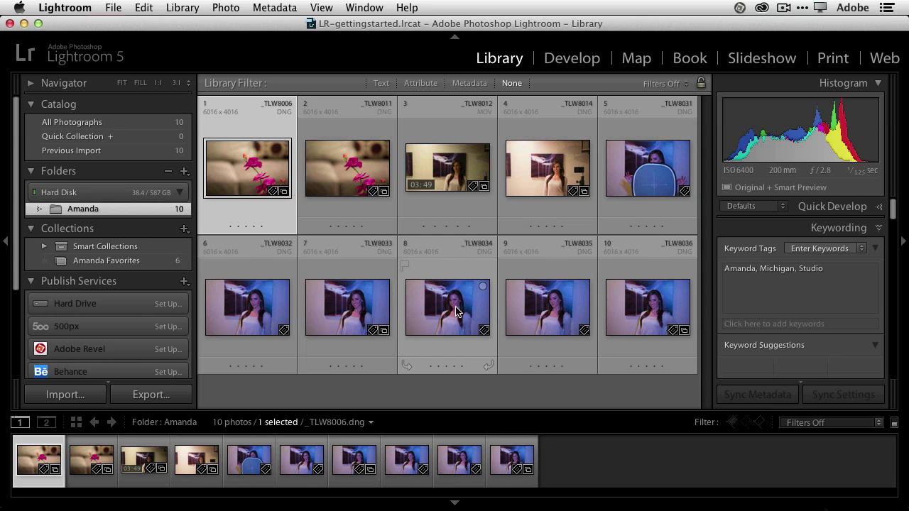
{"action": "left_click", "coordinate": [253, 313]}
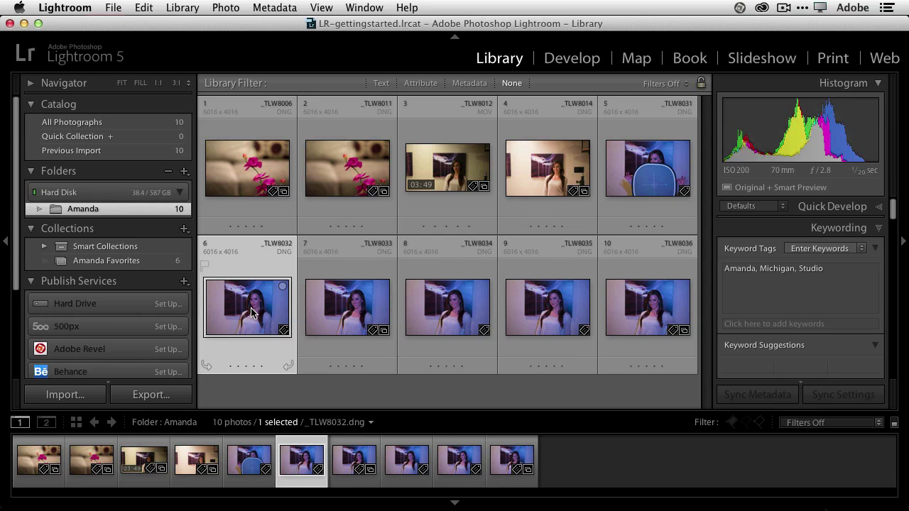
{"action": "left_click_drag", "start_coordinate": [252, 312], "coordinate": [165, 265]}
{"action": "left_click", "coordinate": [162, 262]}
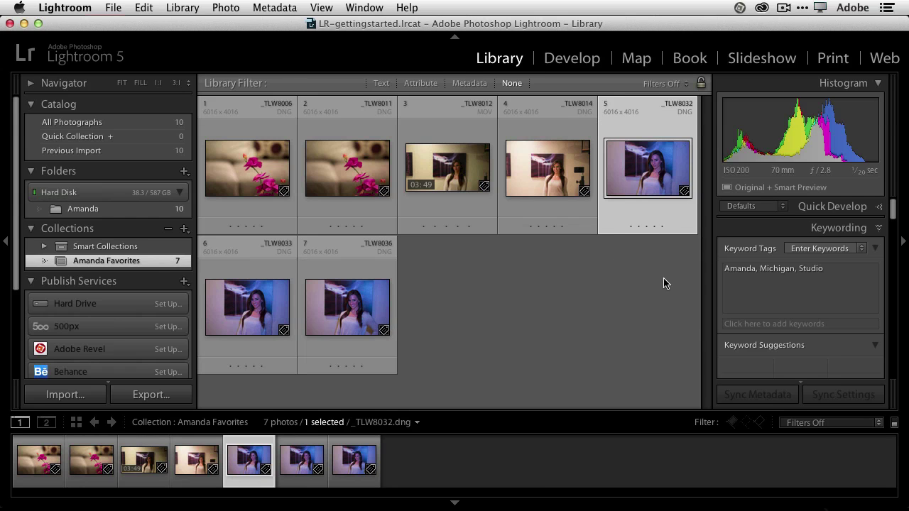
{"action": "key", "text": "Delete"}
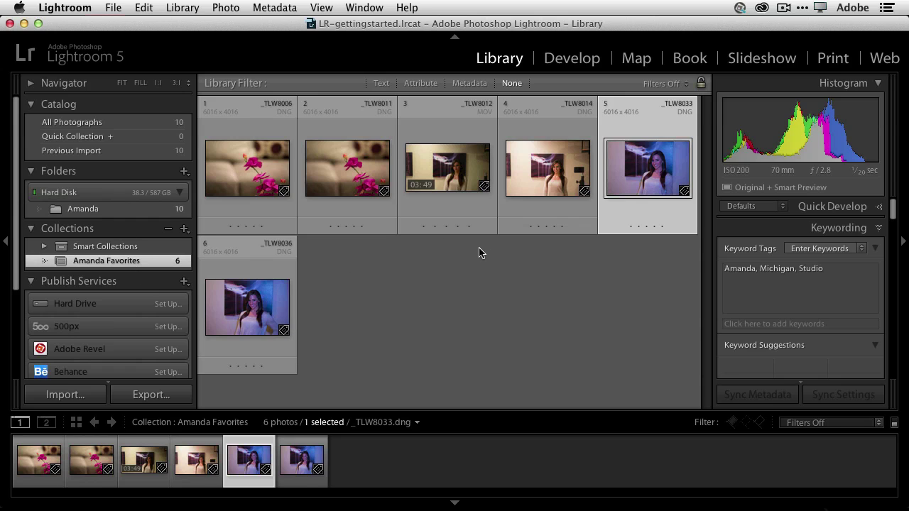
- Move _TLW8033.dng to the first position in the Favorites collection
{"action": "left_click_drag", "start_coordinate": [647, 162], "coordinate": [200, 164]}
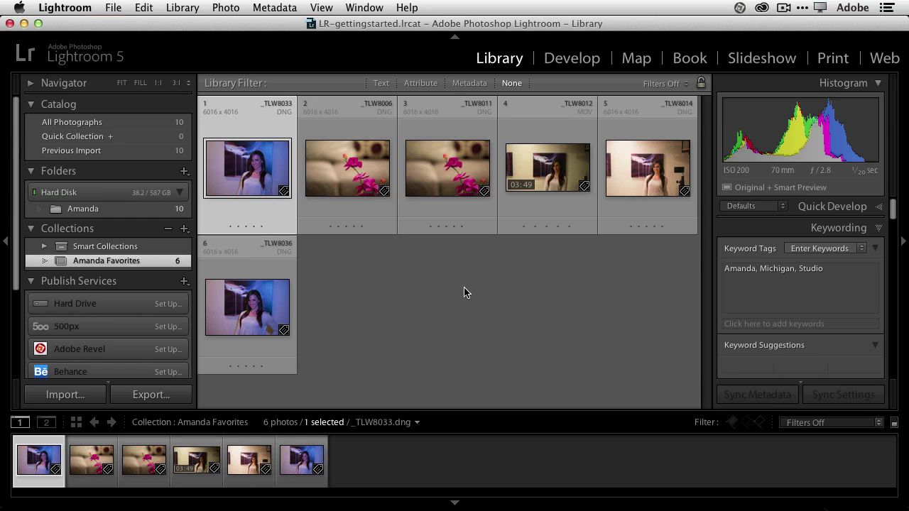
- Select _TLW8031 through _TLW8036 in the imported folder and open them together for editing in the Develop module
{"action": "left_click", "coordinate": [112, 196]}
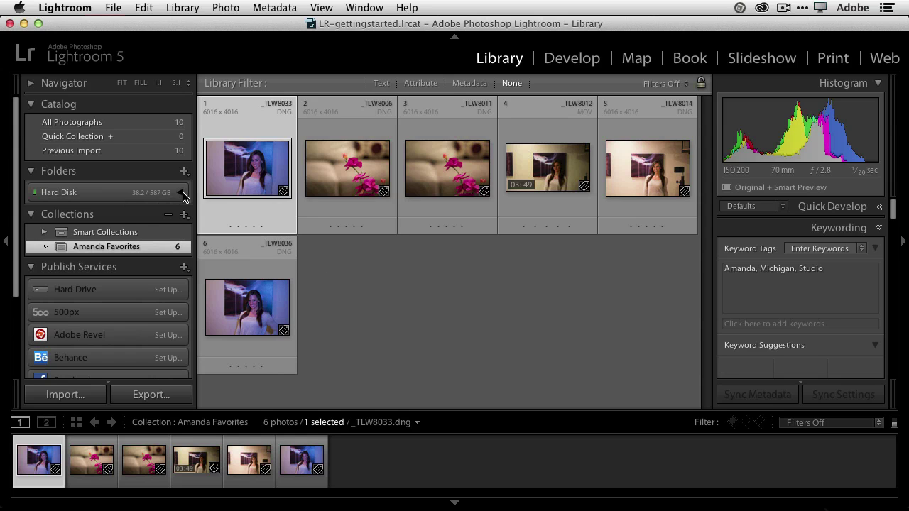
{"action": "left_click", "coordinate": [182, 195]}
{"action": "left_click", "coordinate": [132, 209]}
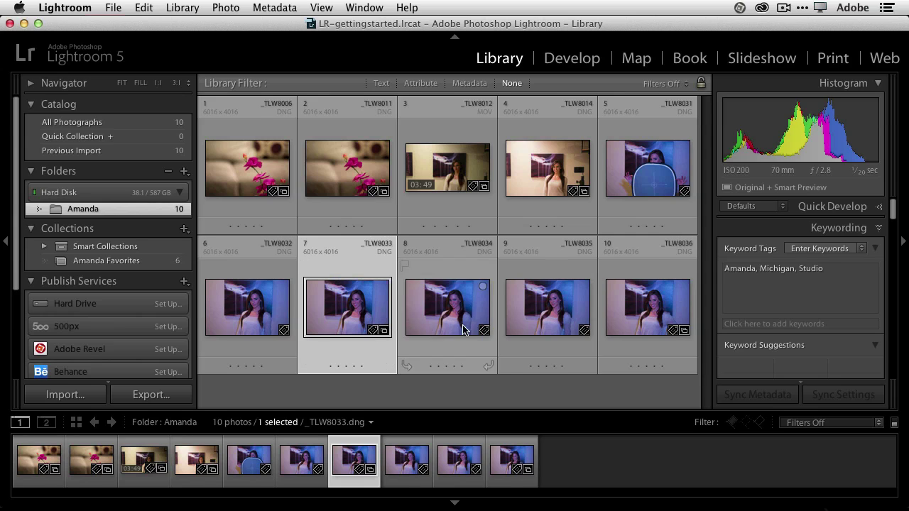
{"action": "left_click", "coordinate": [636, 180]}
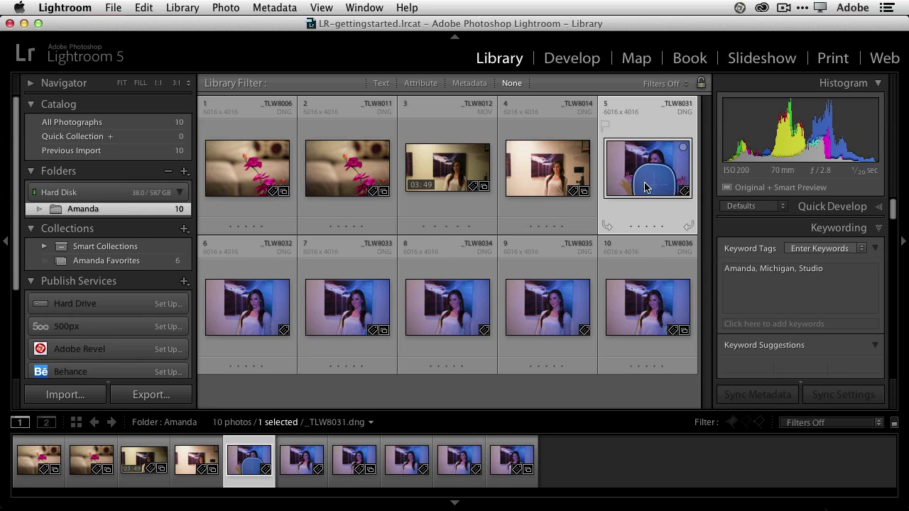
{"action": "left_click", "coordinate": [652, 314], "text": "shift"}
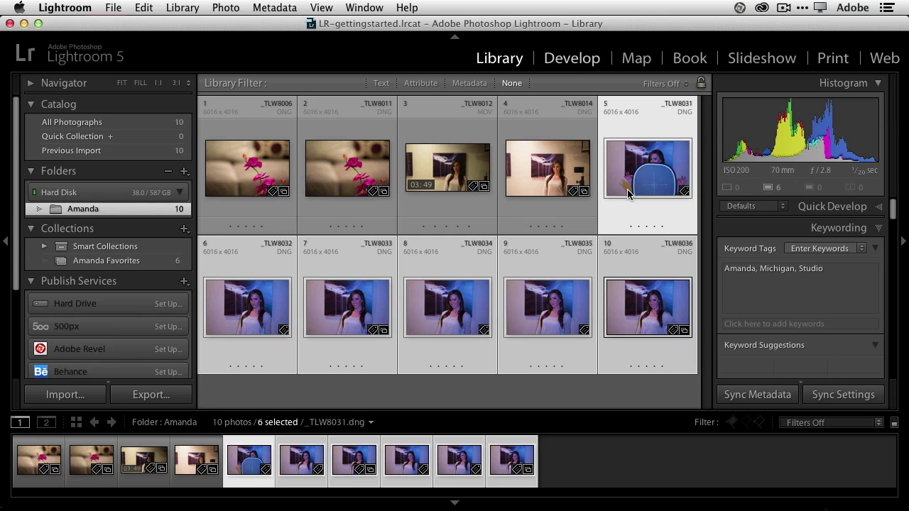
{"action": "left_click", "coordinate": [572, 59]}
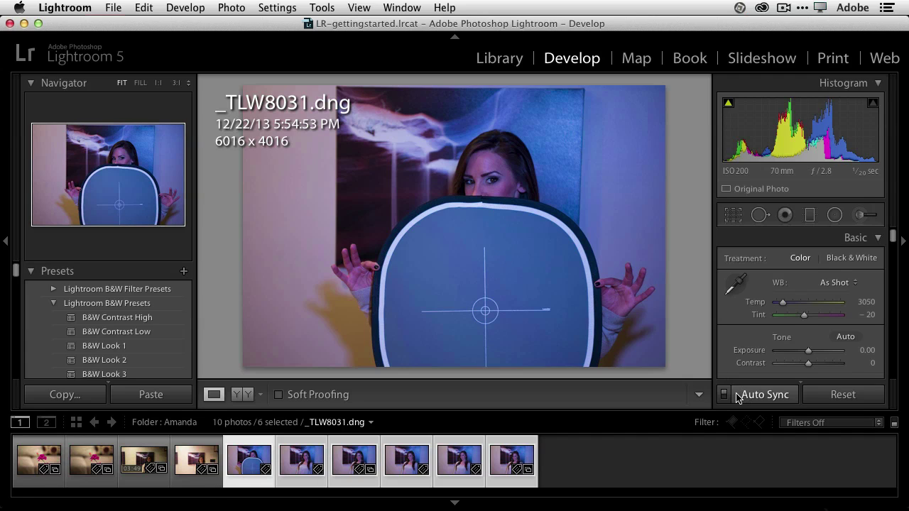
- Switch between Sync and Auto Sync for the six selected photos, ending with Auto Sync enabled
{"action": "left_click", "coordinate": [724, 394]}
{"action": "left_click", "coordinate": [724, 395]}
{"action": "left_click", "coordinate": [724, 395]}
{"action": "left_click", "coordinate": [723, 395]}
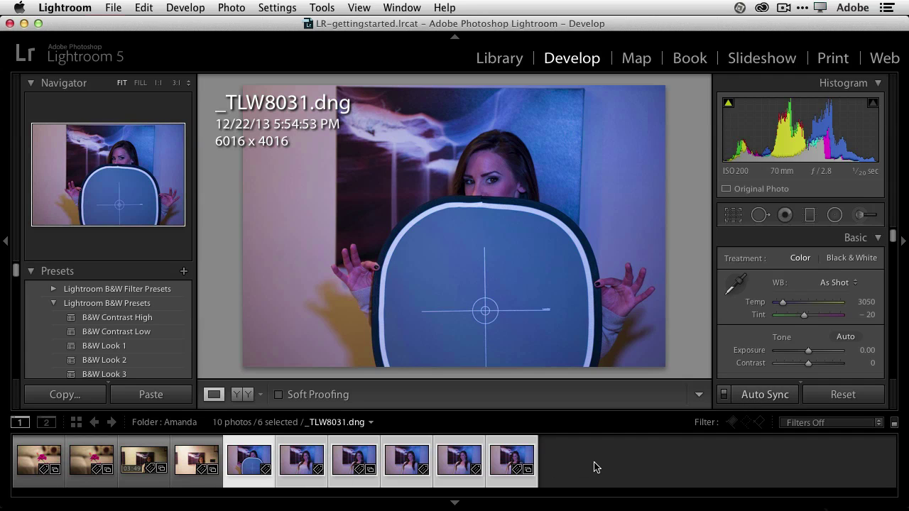
{"action": "left_click", "coordinate": [724, 395]}
{"action": "left_click", "coordinate": [724, 395]}
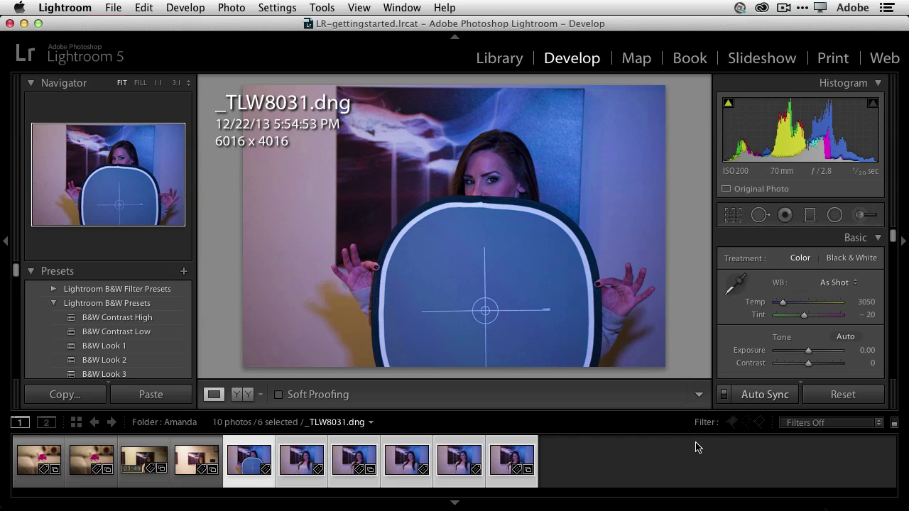
- Set the six photos' white balance by sampling the gray card in _TLW8031.dng, and change Temp to 4404
{"action": "left_click", "coordinate": [737, 284]}
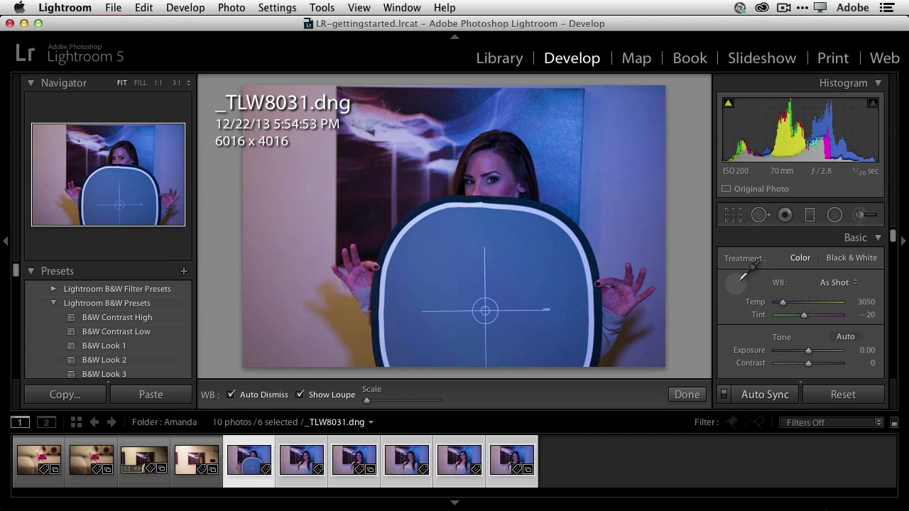
{"action": "left_click", "coordinate": [530, 265]}
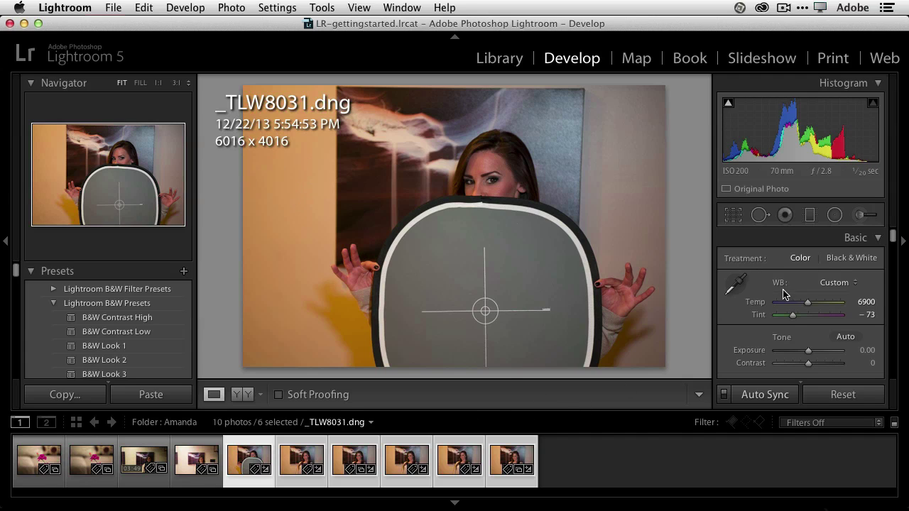
{"action": "left_click_drag", "start_coordinate": [807, 305], "coordinate": [789, 309]}
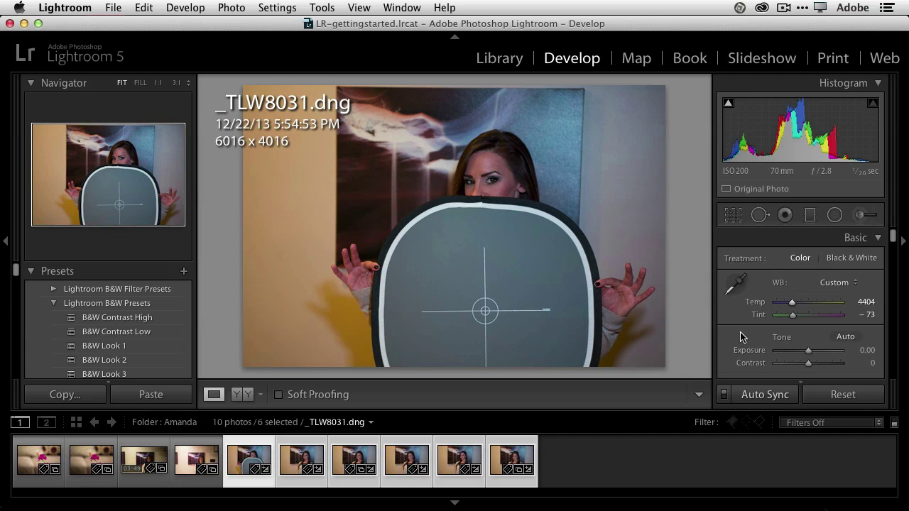
- Set the exposure of the six selected photos to +0.60
{"action": "scroll", "coordinate": [790, 283], "scroll_direction": "down", "scroll_amount": 1}
{"action": "scroll", "coordinate": [791, 283], "scroll_direction": "down", "scroll_amount": 5}
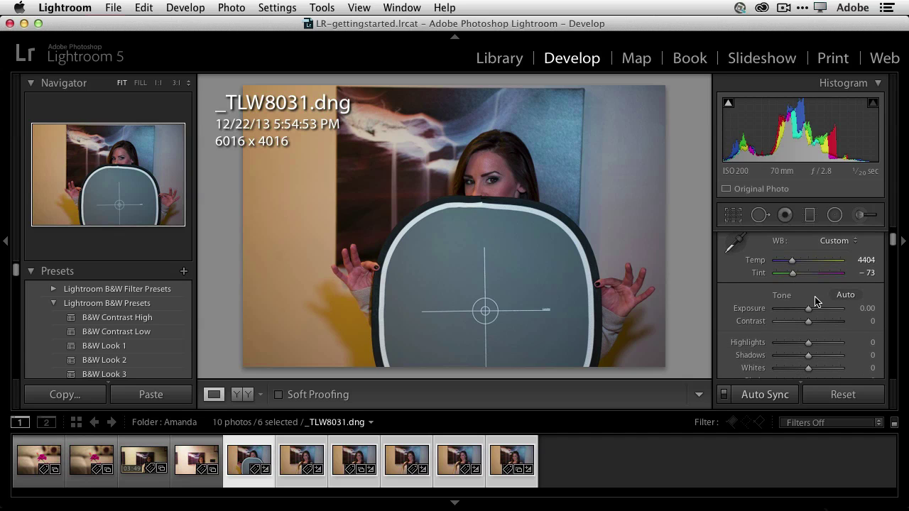
{"action": "left_click_drag", "start_coordinate": [807, 310], "coordinate": [813, 313]}
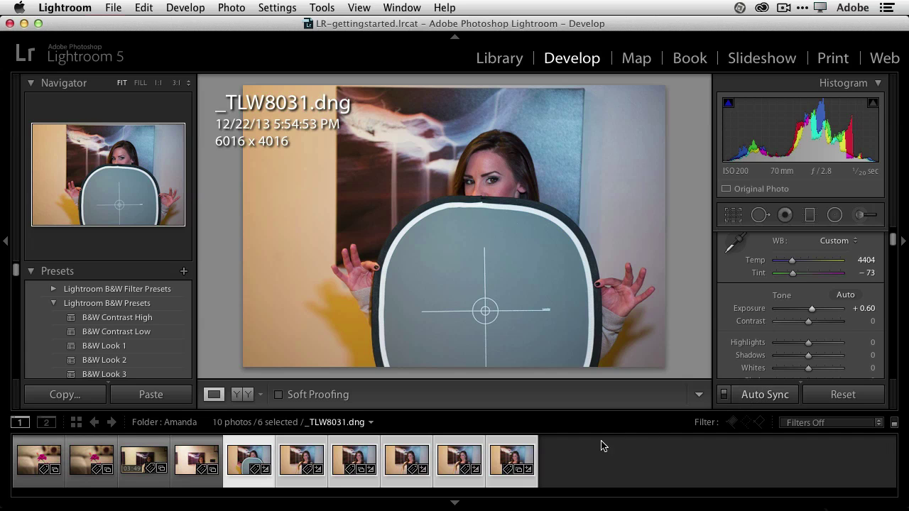
- Clear the group selection and review the corrected photos individually, from _TLW8036.dng back to _TLW8031.dng
{"action": "key", "text": "super+d"}
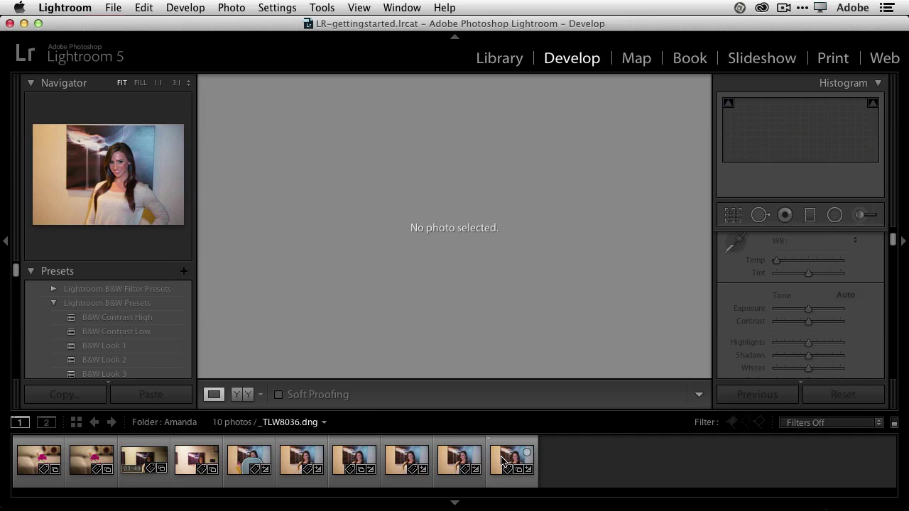
{"action": "left_click", "coordinate": [504, 462]}
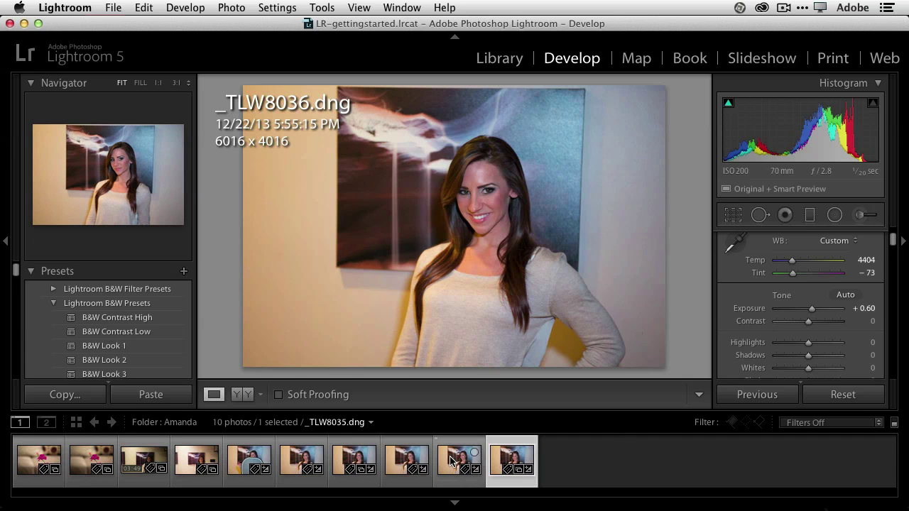
{"action": "left_click", "coordinate": [455, 460]}
{"action": "left_click_drag", "start_coordinate": [456, 461], "coordinate": [395, 465]}
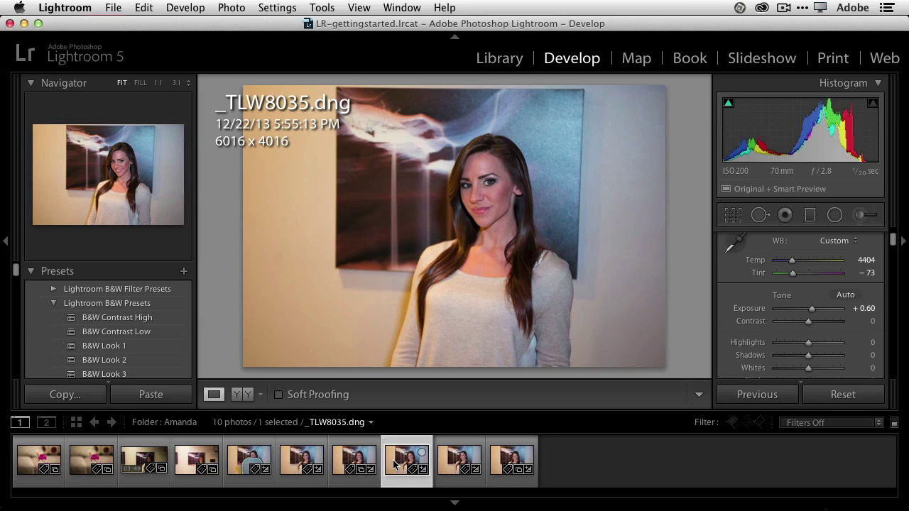
{"action": "left_click", "coordinate": [355, 465]}
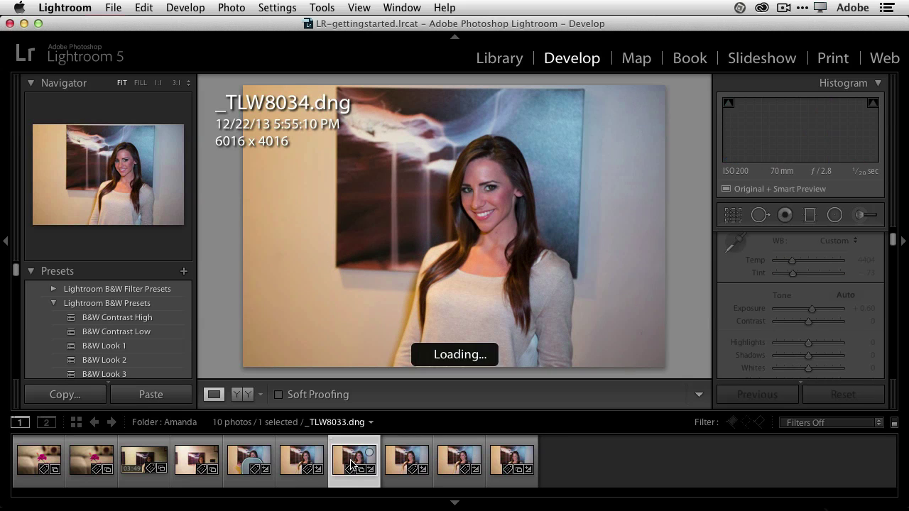
{"action": "left_click", "coordinate": [305, 466]}
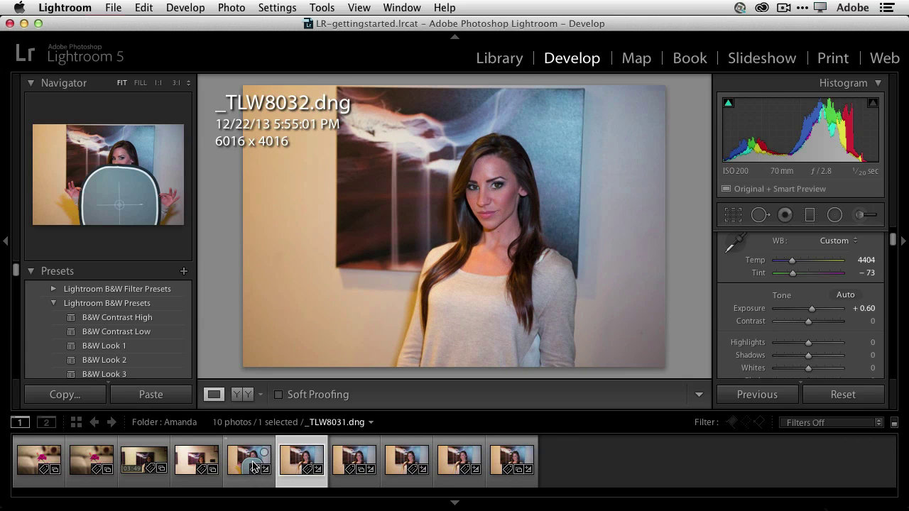
{"action": "left_click", "coordinate": [253, 467]}
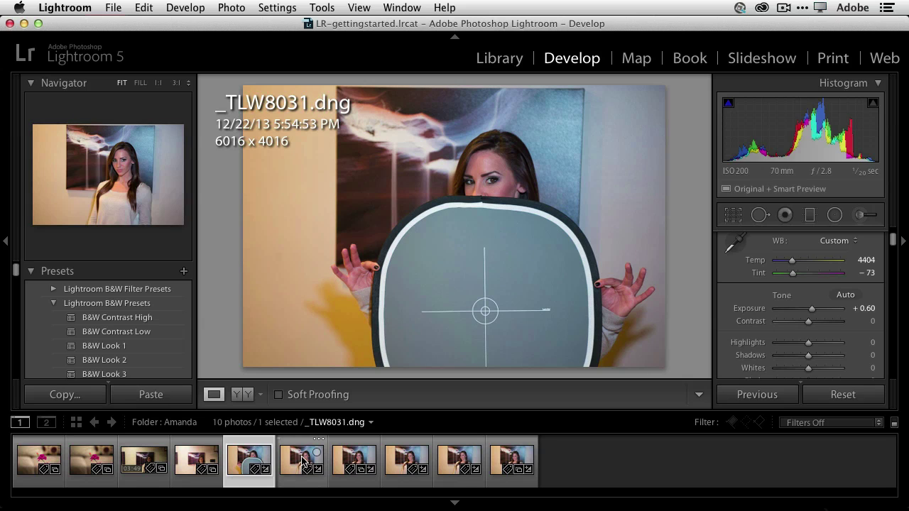
- Return to the Favorites collection in the Library and open only _TLW8014.dng in the Develop module
{"action": "key", "text": "g"}
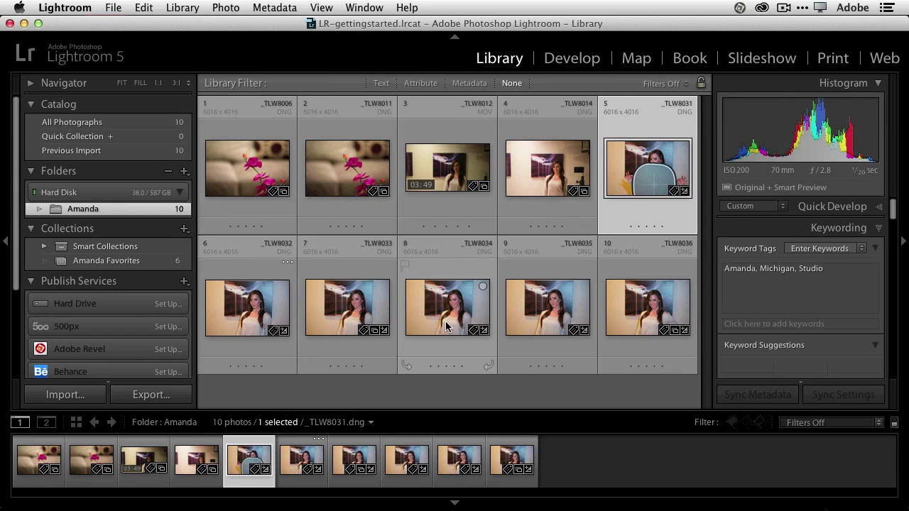
{"action": "left_click", "coordinate": [130, 262]}
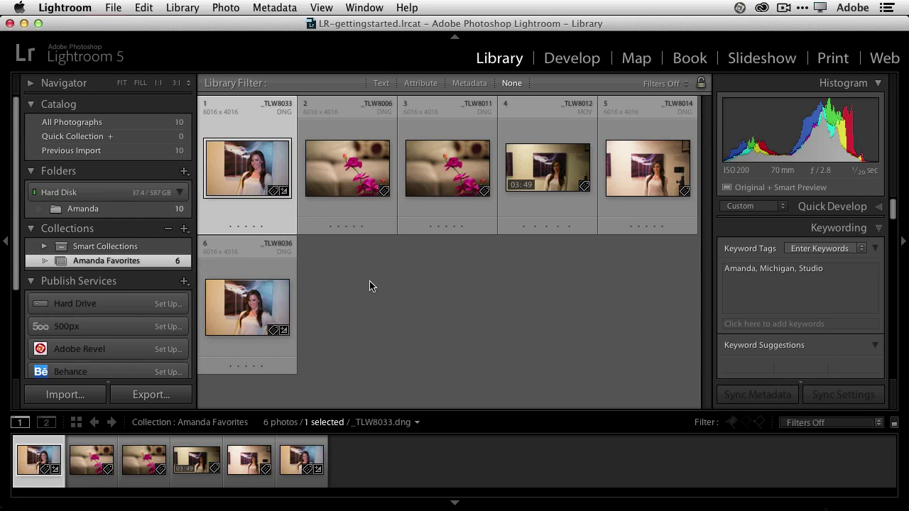
{"action": "left_click", "coordinate": [378, 300]}
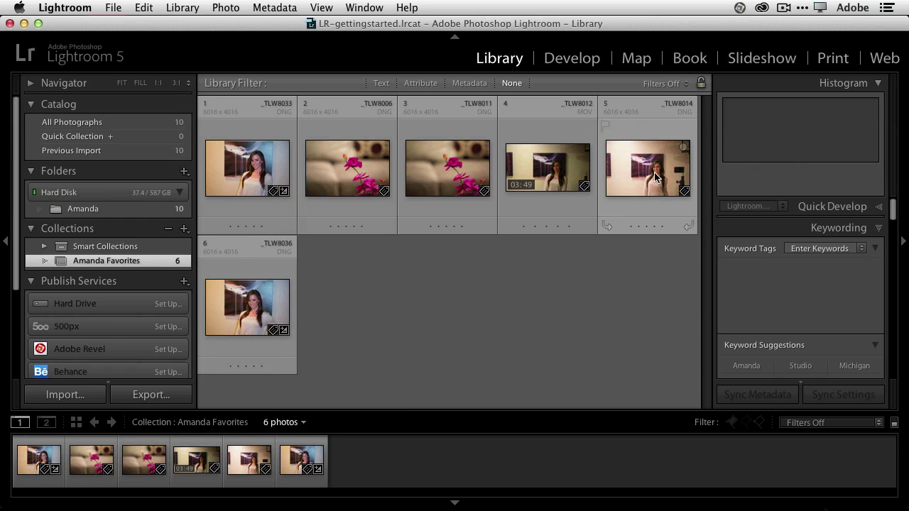
{"action": "left_click", "coordinate": [643, 201]}
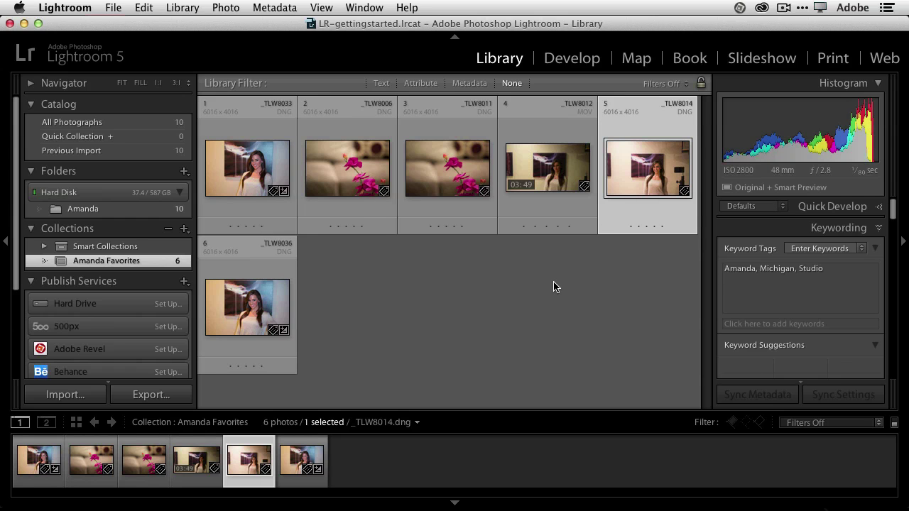
{"action": "key", "text": "d"}
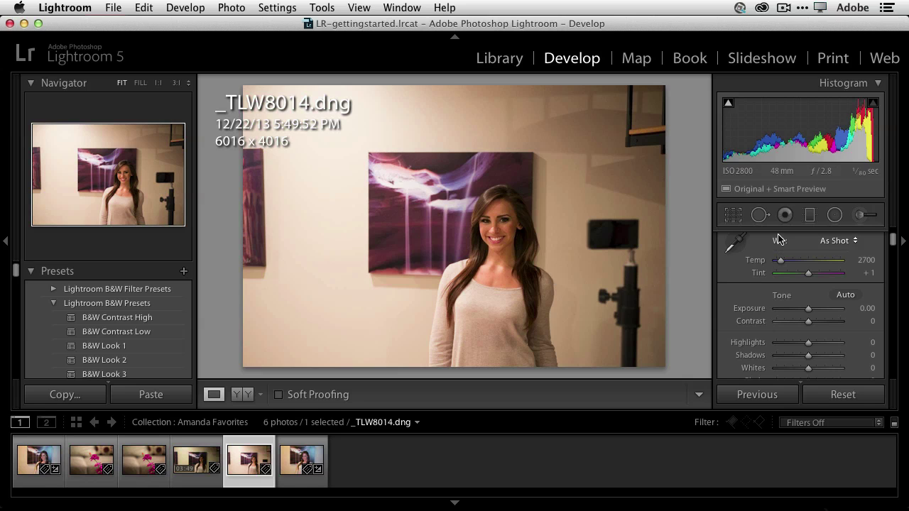
- Crop _TLW8014.dng to about 3940 x 2630 at the As Shot aspect, framing the model near the right third and excluding the camera stand
{"action": "left_click", "coordinate": [733, 216]}
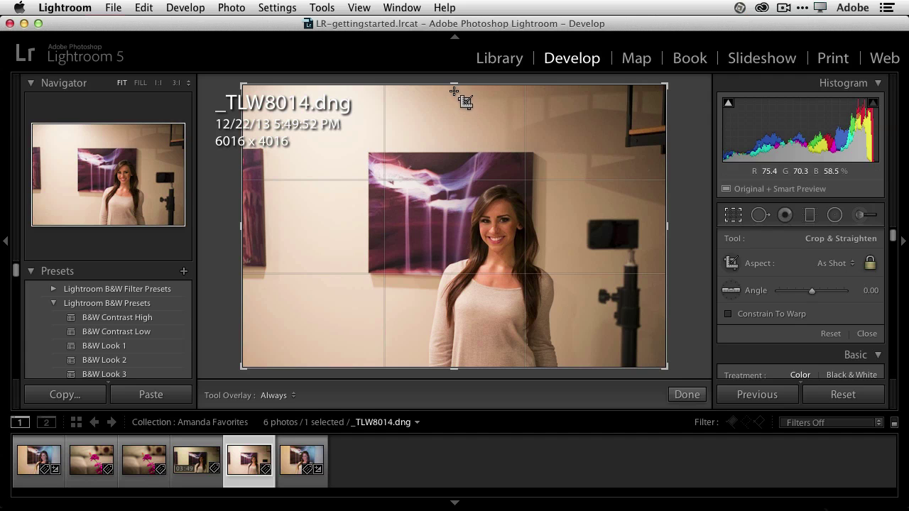
{"action": "left_click_drag", "start_coordinate": [453, 83], "coordinate": [454, 131]}
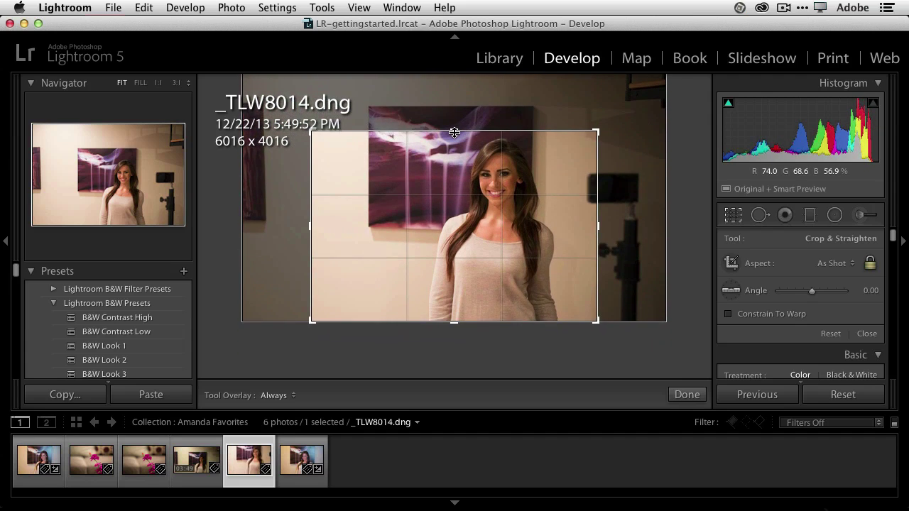
{"action": "left_click_drag", "start_coordinate": [501, 203], "coordinate": [524, 208]}
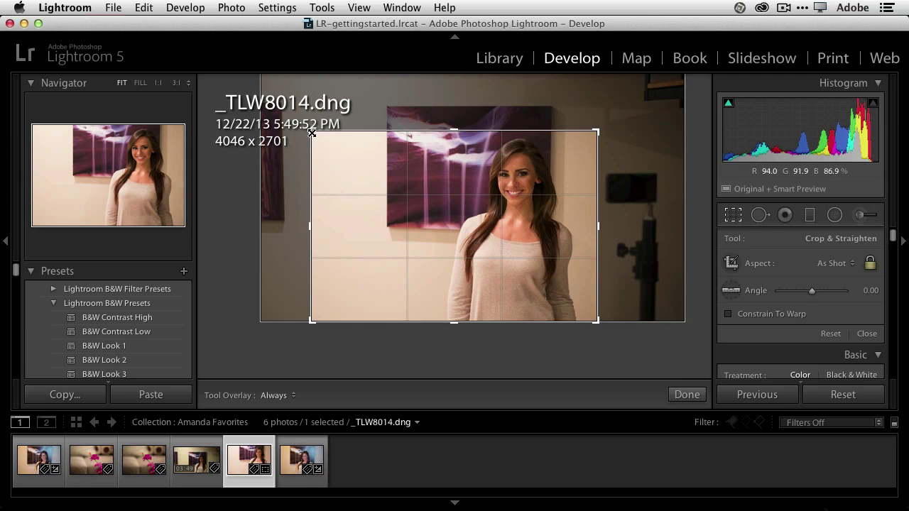
{"action": "left_click_drag", "start_coordinate": [311, 133], "coordinate": [318, 138]}
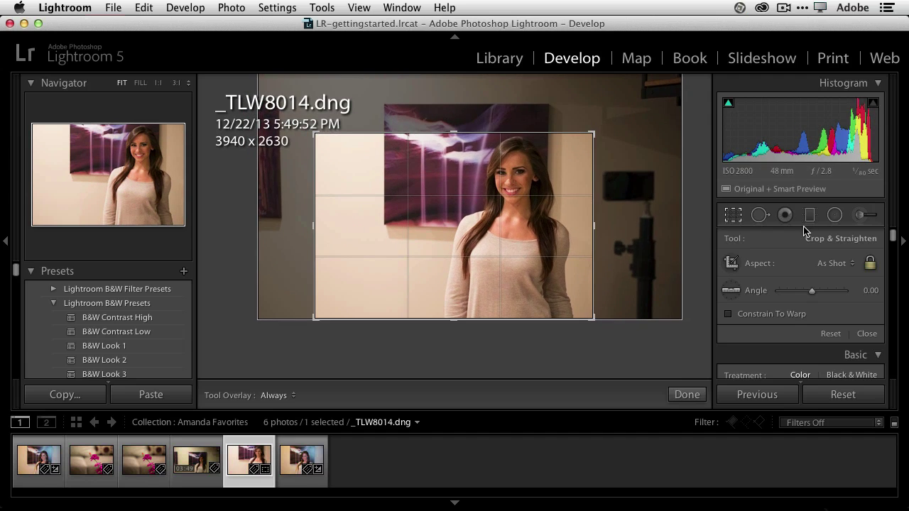
{"action": "left_click", "coordinate": [734, 216]}
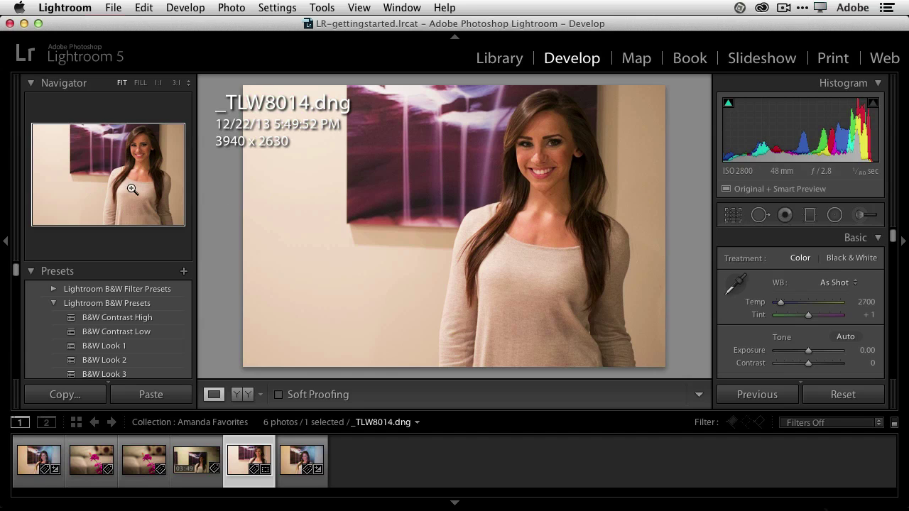
- Preview neutral white balance samples on the wall in _TLW8014.dng and dismiss the White Balance Selector without applying one
{"action": "left_click", "coordinate": [739, 287]}
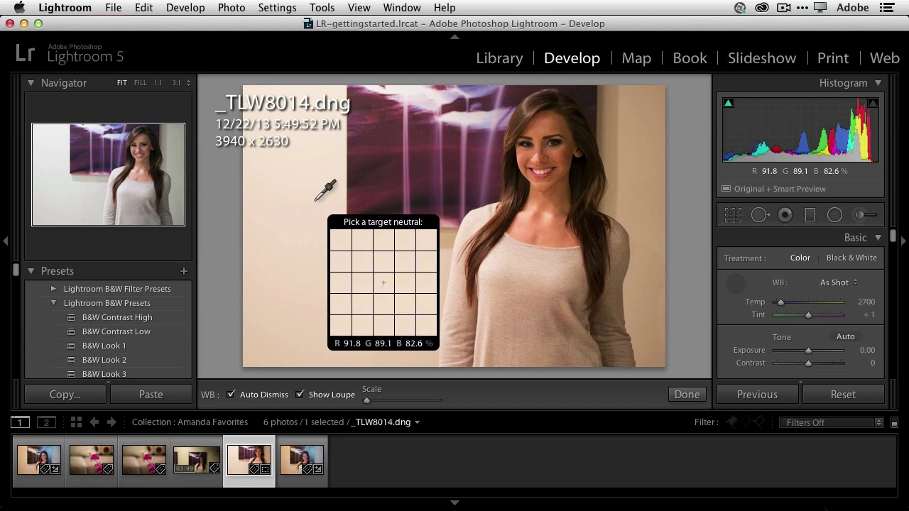
{"action": "left_click", "coordinate": [736, 283]}
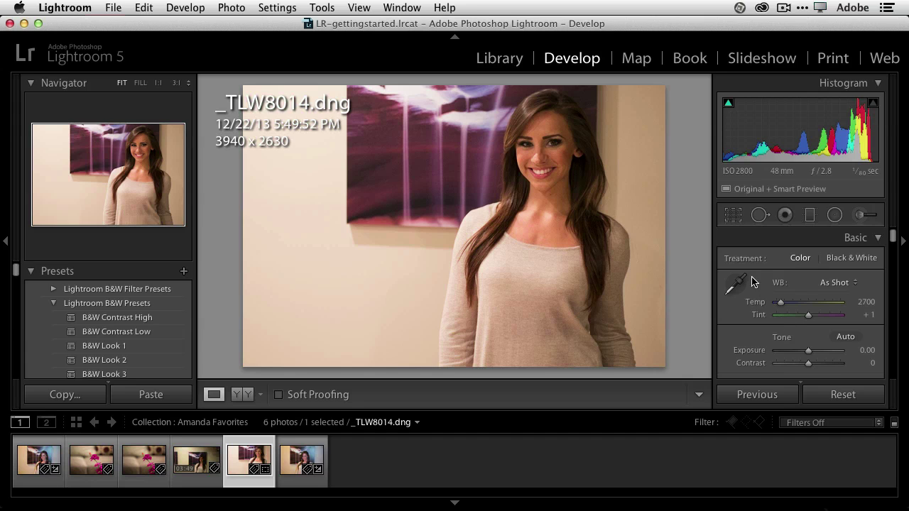
- Tighten the existing crop of _TLW8014.dng slightly to about 3905 x 2607
{"action": "left_click", "coordinate": [733, 216]}
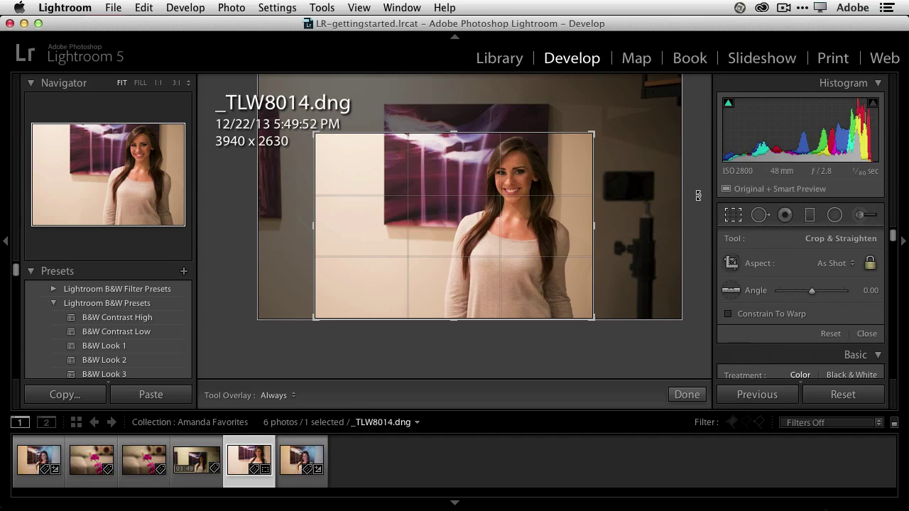
{"action": "mouse_move", "coordinate": [593, 136]}
{"action": "left_mouse_down"}
{"action": "mouse_move", "coordinate": [600, 130]}
{"action": "mouse_move", "coordinate": [593, 134]}
{"action": "left_mouse_up"}
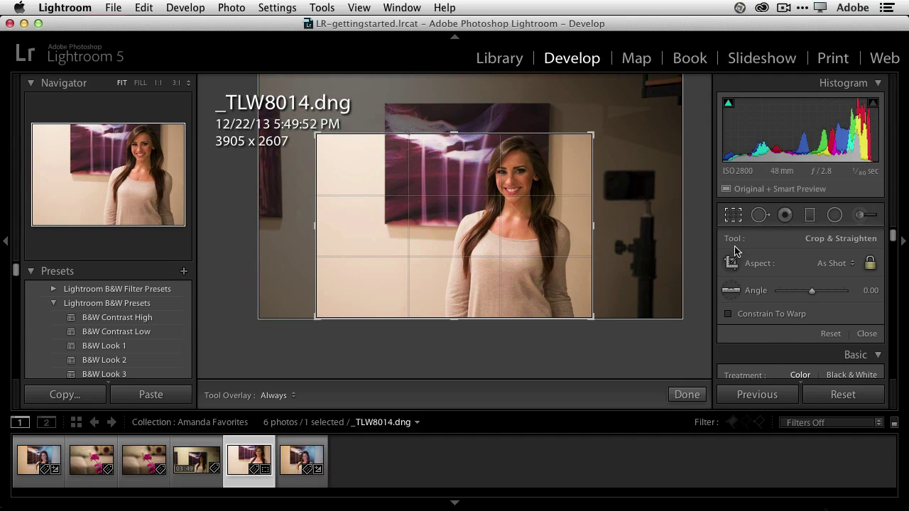
{"action": "left_click", "coordinate": [733, 215]}
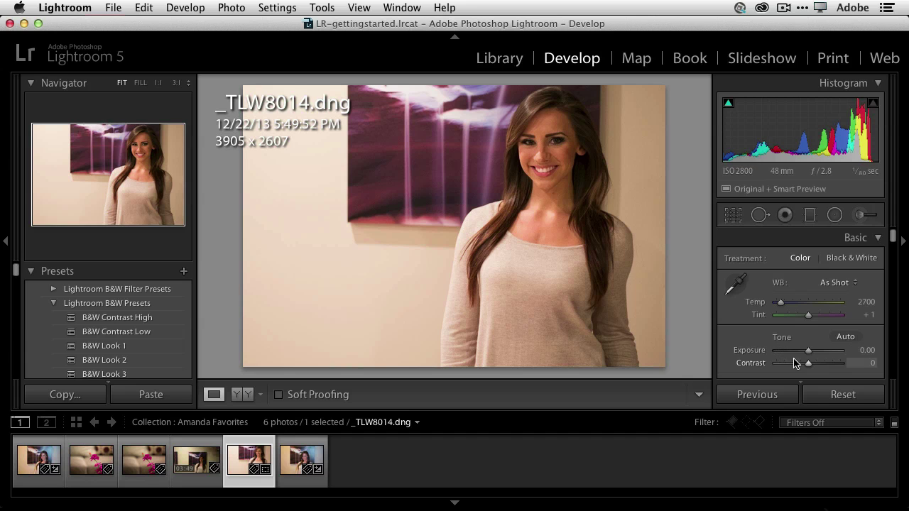
- Set the contrast of _TLW8014.dng to +39
{"action": "left_click_drag", "start_coordinate": [810, 368], "coordinate": [821, 367]}
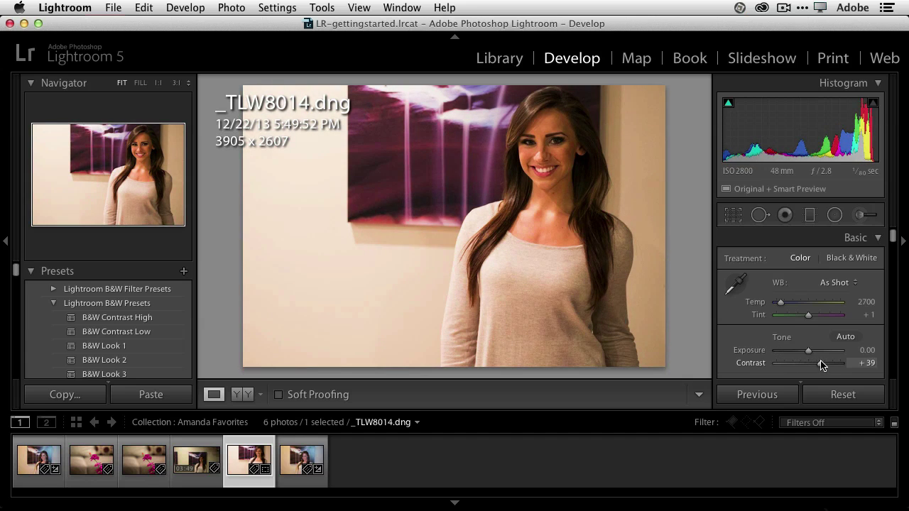
{"action": "scroll", "coordinate": [799, 308], "scroll_direction": "down", "scroll_amount": 3}
{"action": "scroll", "coordinate": [798, 311], "scroll_direction": "down", "scroll_amount": 2}
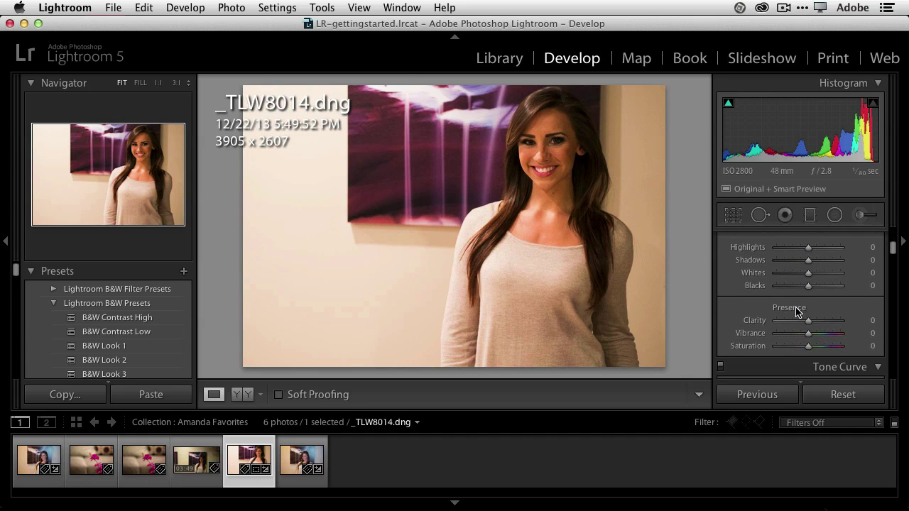
- Set highlights to +23, shadows to +12, blacks to +18 and exposure to −0.42 for _TLW8014.dng
{"action": "scroll", "coordinate": [798, 310], "scroll_direction": "up", "scroll_amount": 3}
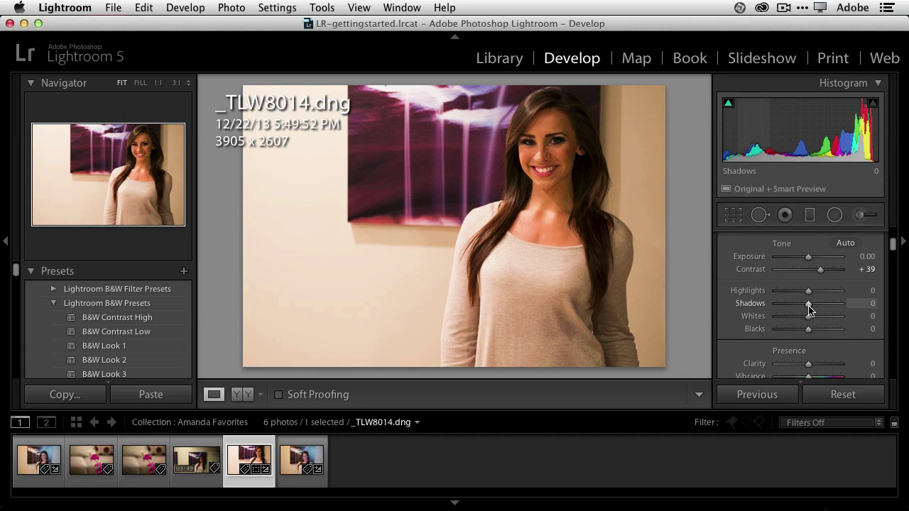
{"action": "mouse_move", "coordinate": [810, 307]}
{"action": "left_mouse_down"}
{"action": "mouse_move", "coordinate": [778, 309]}
{"action": "mouse_move", "coordinate": [815, 304]}
{"action": "left_mouse_up"}
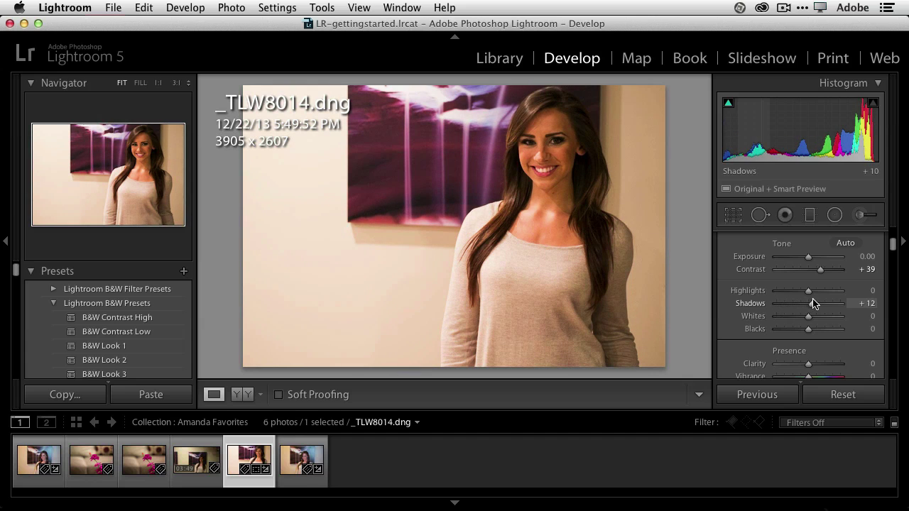
{"action": "left_click_drag", "start_coordinate": [810, 335], "coordinate": [795, 333]}
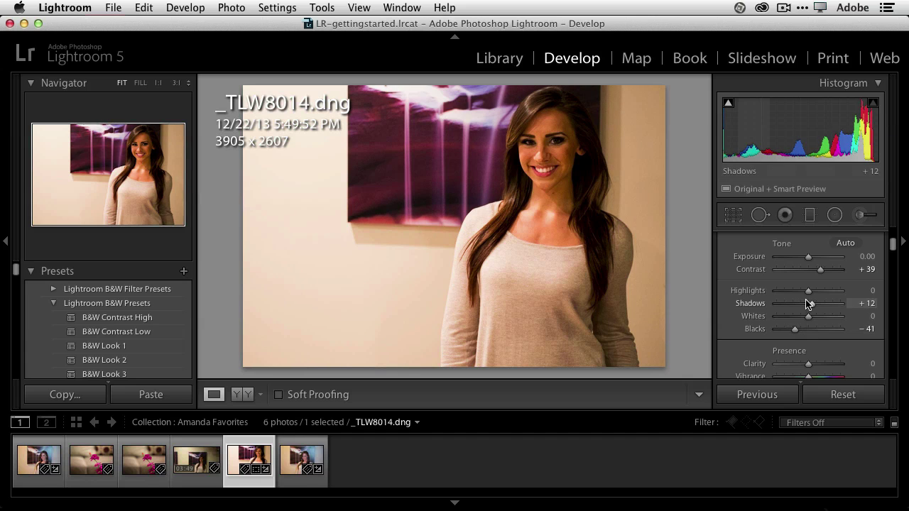
{"action": "mouse_move", "coordinate": [808, 292]}
{"action": "left_mouse_down"}
{"action": "mouse_move", "coordinate": [785, 293]}
{"action": "mouse_move", "coordinate": [816, 291]}
{"action": "left_mouse_up"}
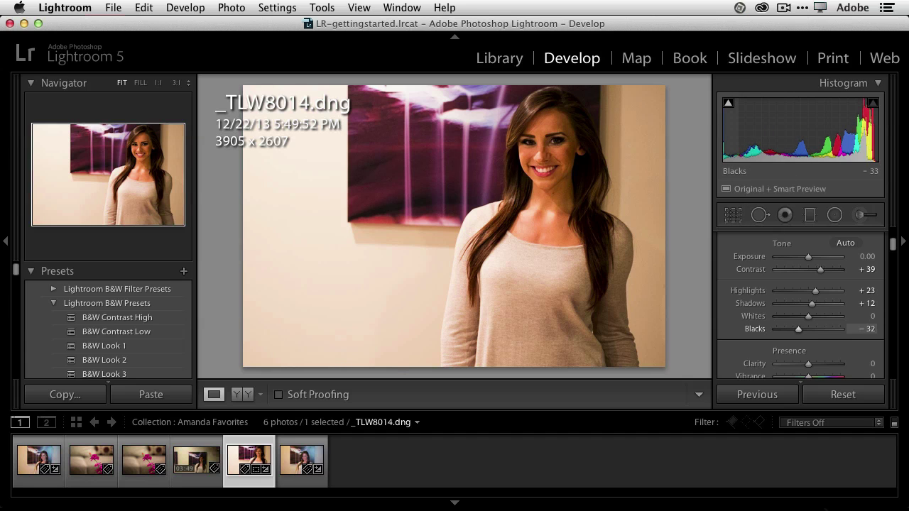
{"action": "left_click_drag", "start_coordinate": [751, 149], "coordinate": [778, 128]}
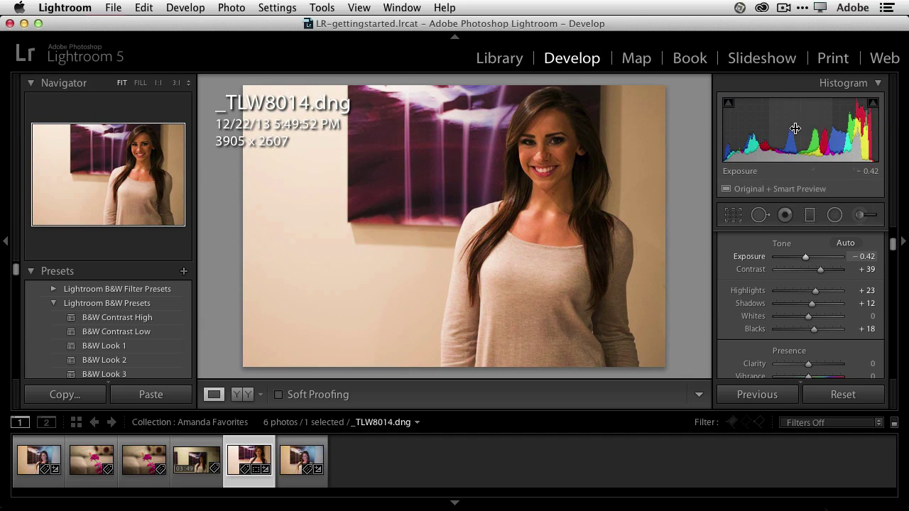
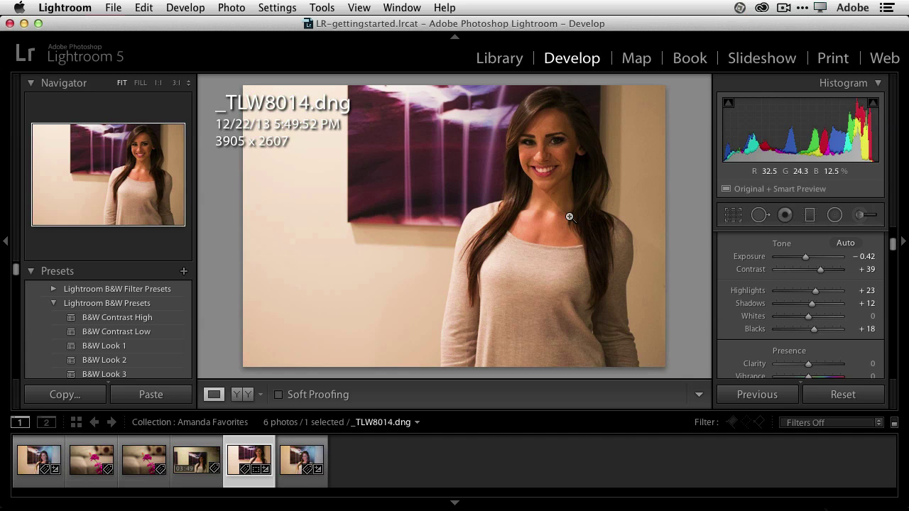
- Return to the Library grid and open _TLW8014.dng for editing in Adobe Photoshop CC
{"action": "key", "text": "g"}
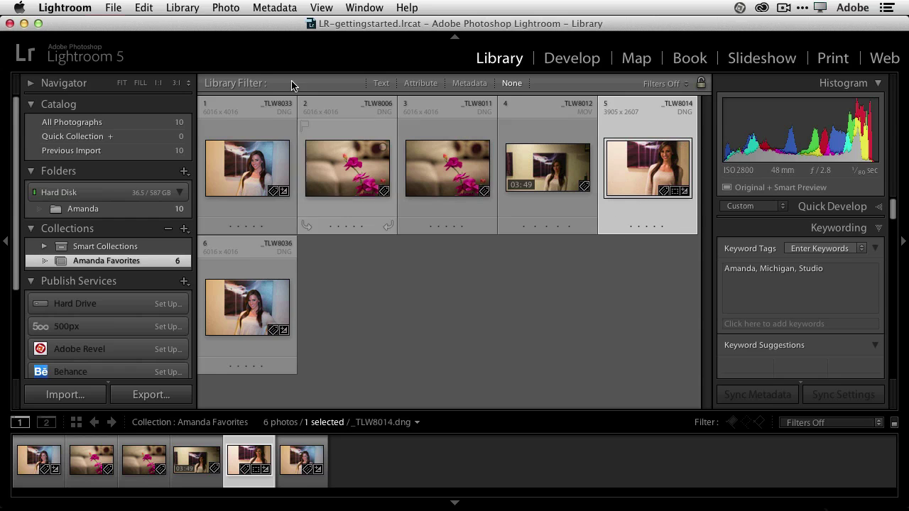
{"action": "left_click", "coordinate": [142, 8]}
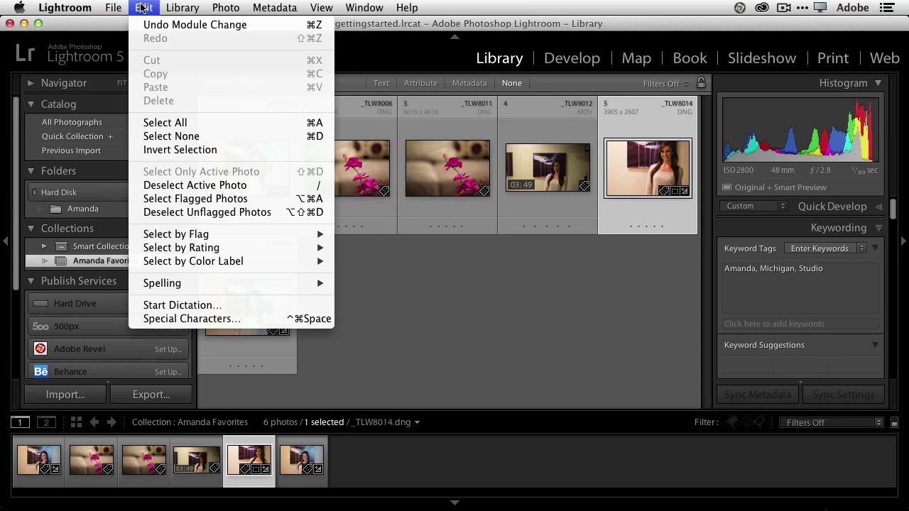
{"action": "left_click", "coordinate": [143, 8]}
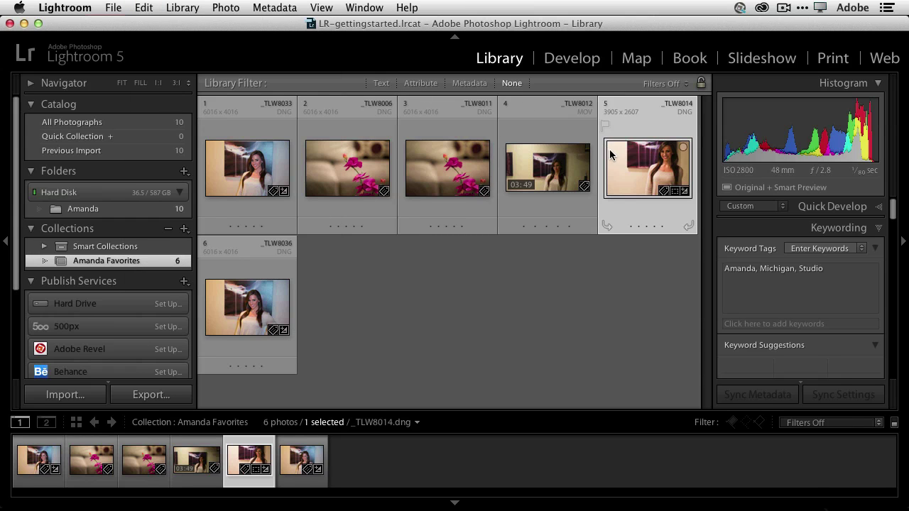
{"action": "right_click", "coordinate": [638, 164]}
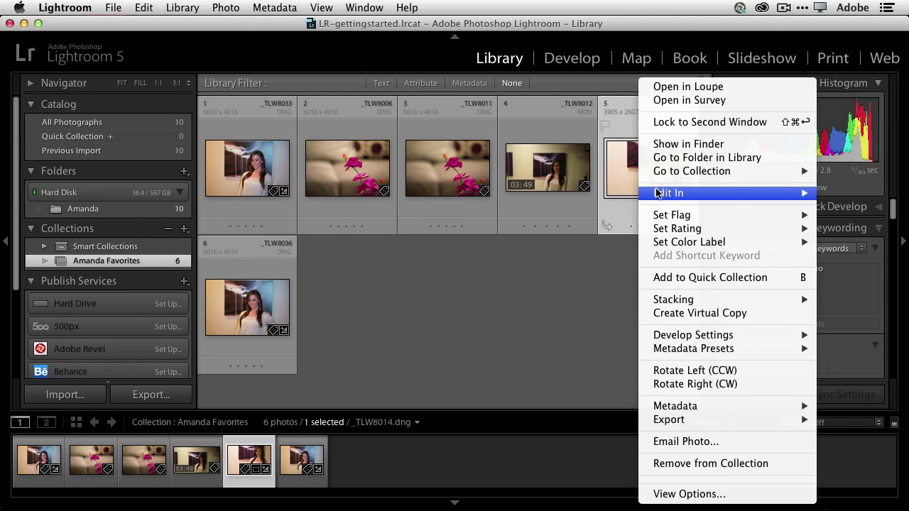
{"action": "mouse_move", "coordinate": [657, 196]}
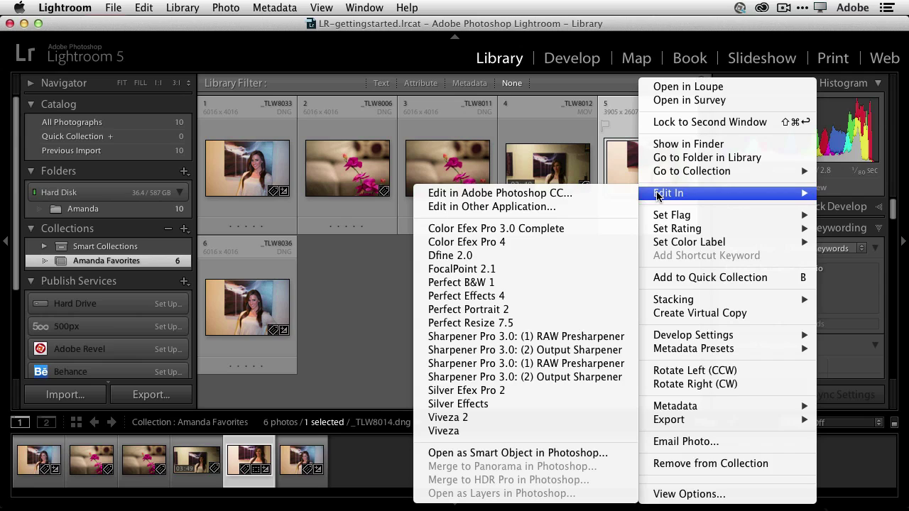
{"action": "left_click", "coordinate": [576, 201]}
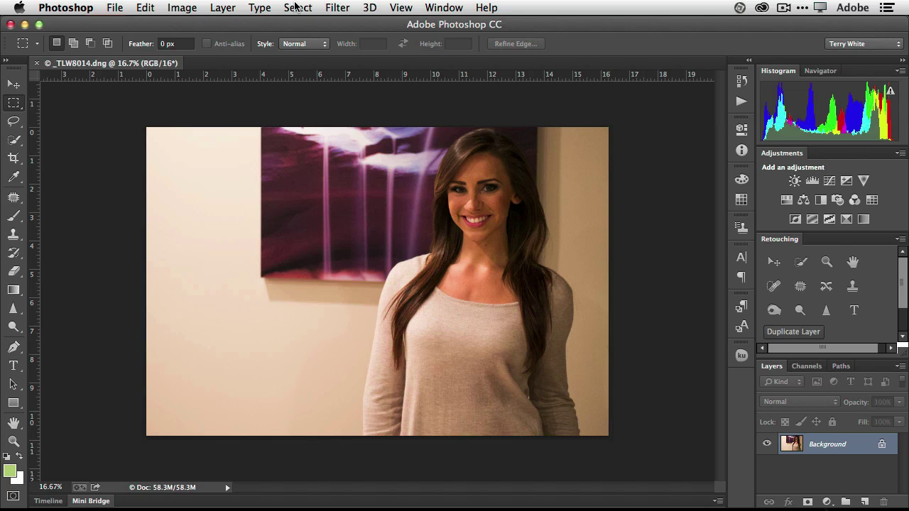
- Apply the Liquify filter to the portrait
{"action": "left_click", "coordinate": [330, 7]}
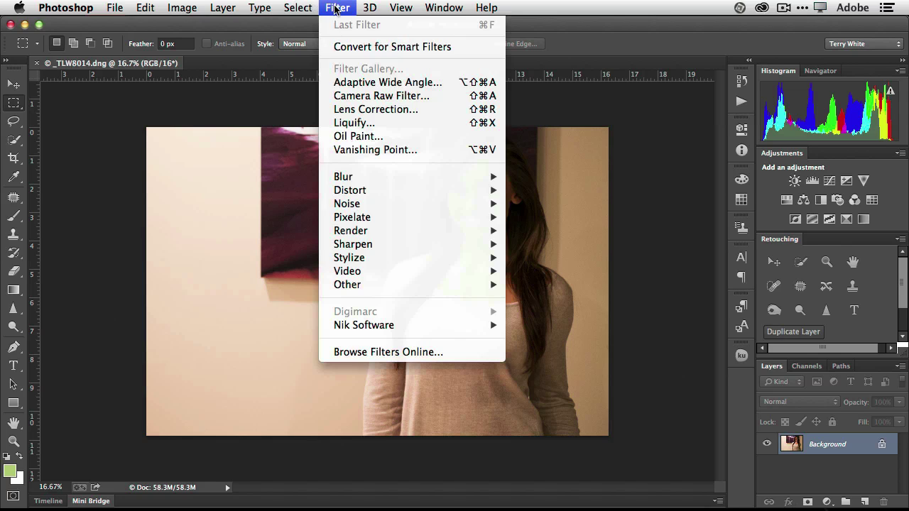
{"action": "left_click", "coordinate": [348, 125]}
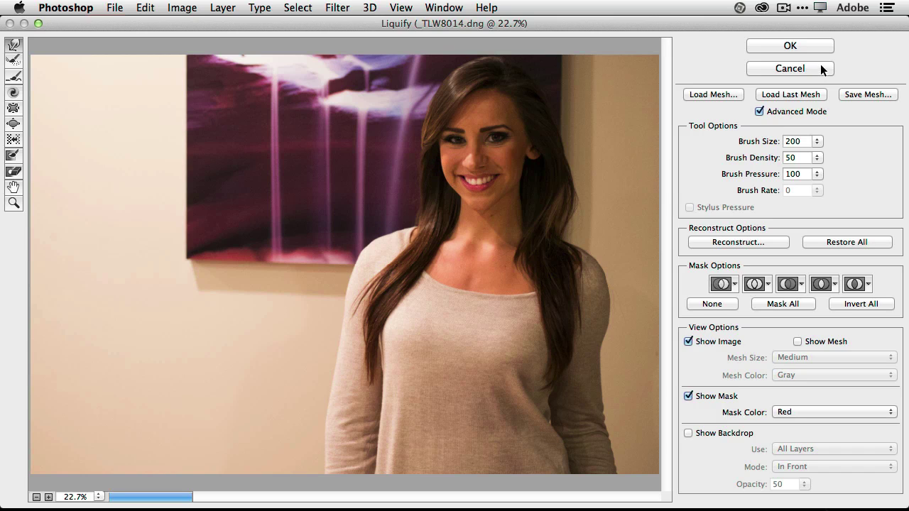
{"action": "left_click", "coordinate": [765, 46]}
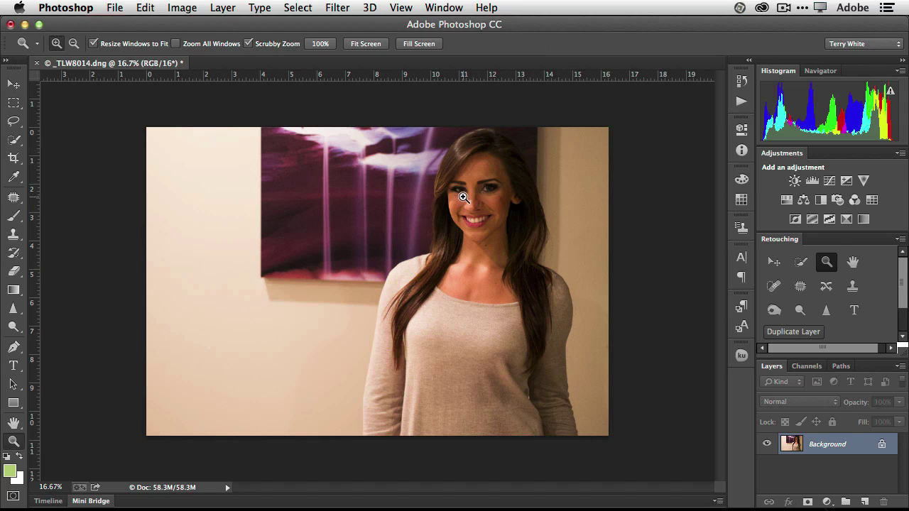
- Remove the small blemish on the model's chest with the content-aware Spot Healing Brush at size 50
{"action": "mouse_move", "coordinate": [465, 203]}
{"action": "left_mouse_down"}
{"action": "mouse_move", "coordinate": [502, 222]}
{"action": "mouse_move", "coordinate": [528, 256]}
{"action": "left_mouse_up"}
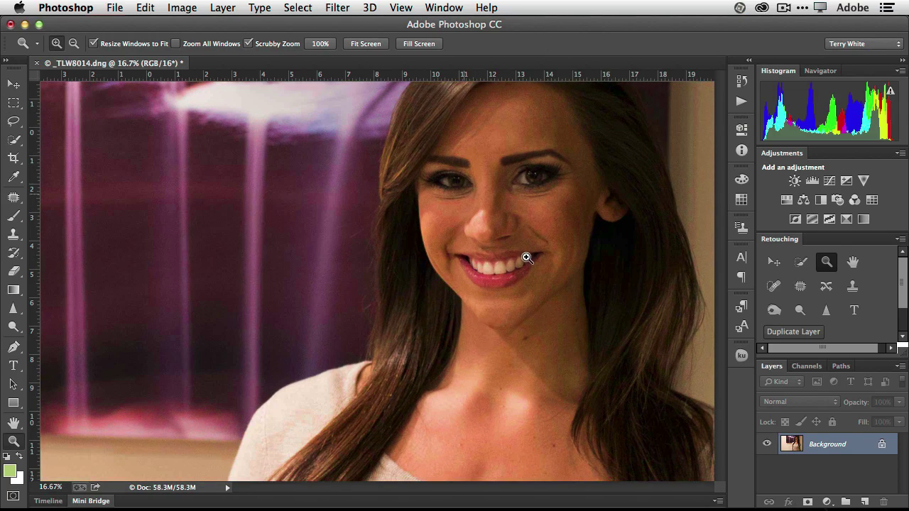
{"action": "left_click", "coordinate": [774, 286]}
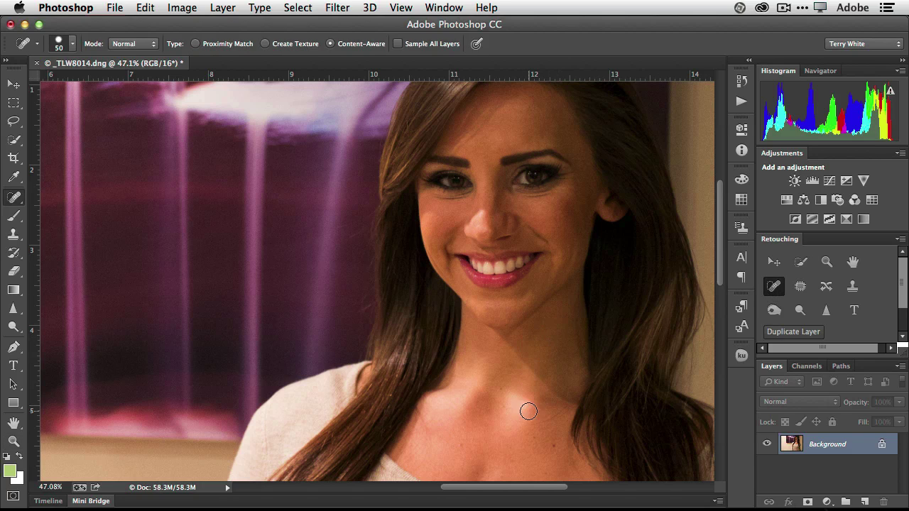
{"action": "left_click", "coordinate": [550, 446]}
- Patch the lines under both of the model's eyes with nearby cheek skin using the Content-Aware Patch tool
{"action": "left_click", "coordinate": [800, 286]}
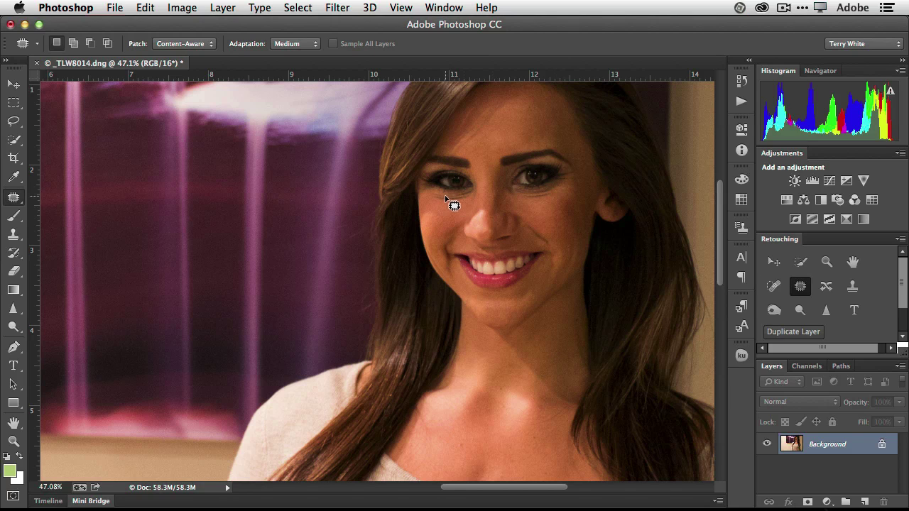
{"action": "mouse_move", "coordinate": [445, 197]}
{"action": "left_mouse_down"}
{"action": "mouse_move", "coordinate": [436, 200]}
{"action": "mouse_move", "coordinate": [470, 202]}
{"action": "mouse_move", "coordinate": [459, 205]}
{"action": "left_mouse_up"}
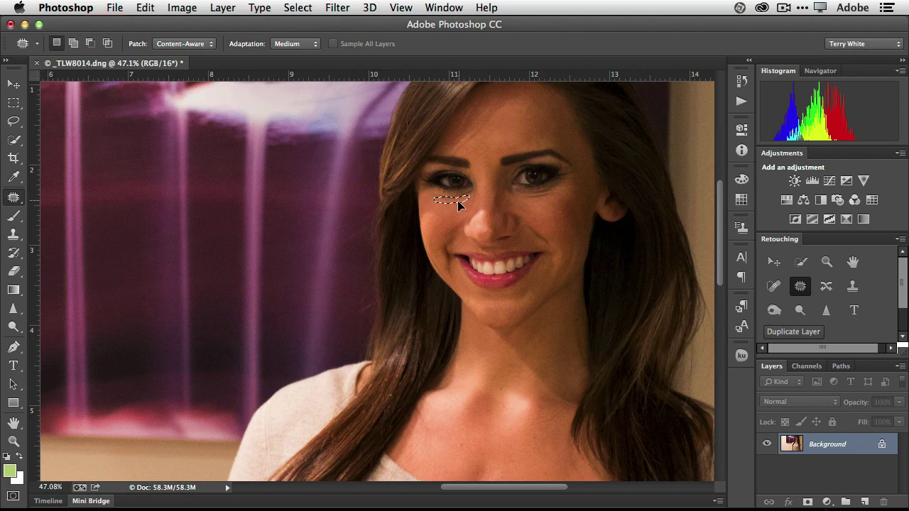
{"action": "left_click", "coordinate": [459, 205]}
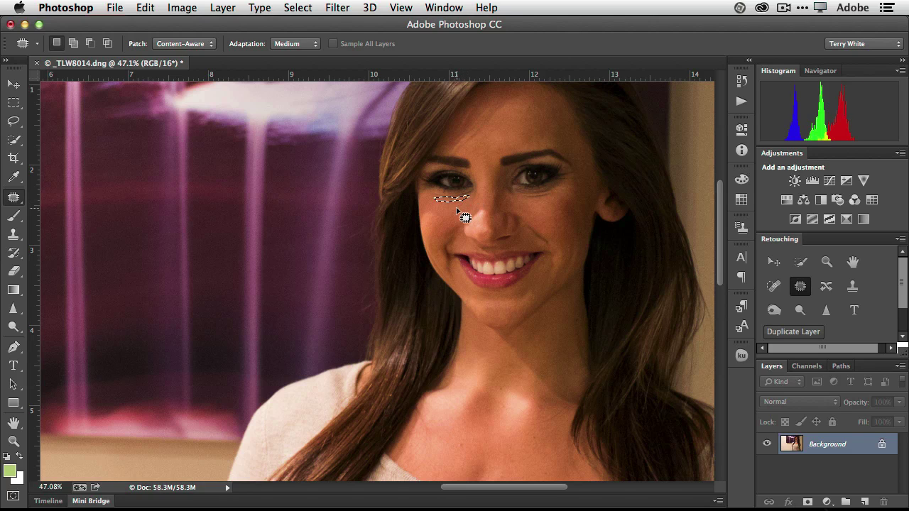
{"action": "mouse_move", "coordinate": [533, 199]}
{"action": "left_mouse_down"}
{"action": "mouse_move", "coordinate": [516, 198]}
{"action": "mouse_move", "coordinate": [552, 195]}
{"action": "mouse_move", "coordinate": [542, 206]}
{"action": "left_mouse_up"}
{"action": "left_click", "coordinate": [538, 210]}
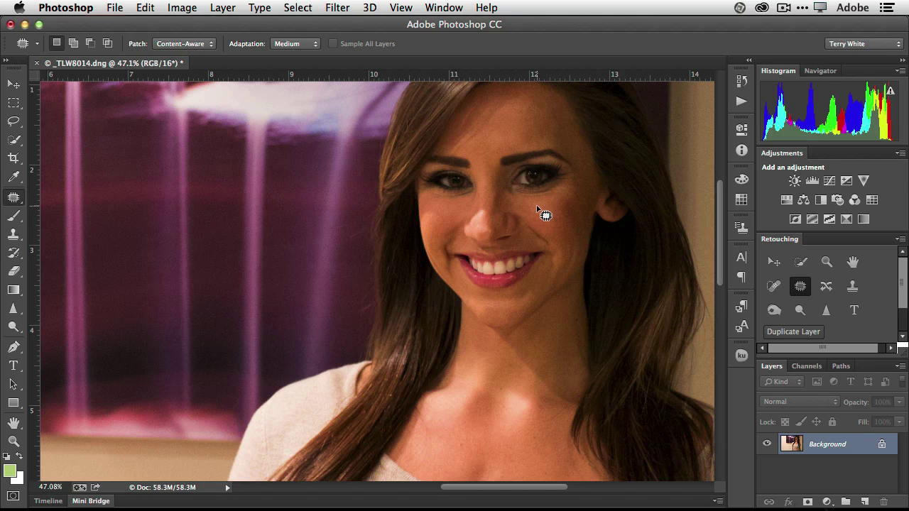
- Close the retouched portrait with its changes saved and switch back to Lightroom
{"action": "key", "text": "super+minus"}
{"action": "key", "text": "super+minus"}
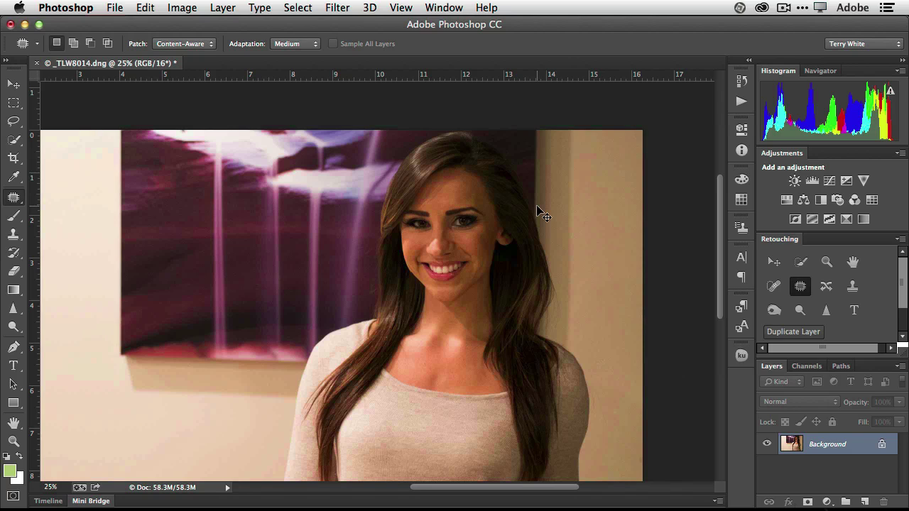
{"action": "key", "text": "super+minus"}
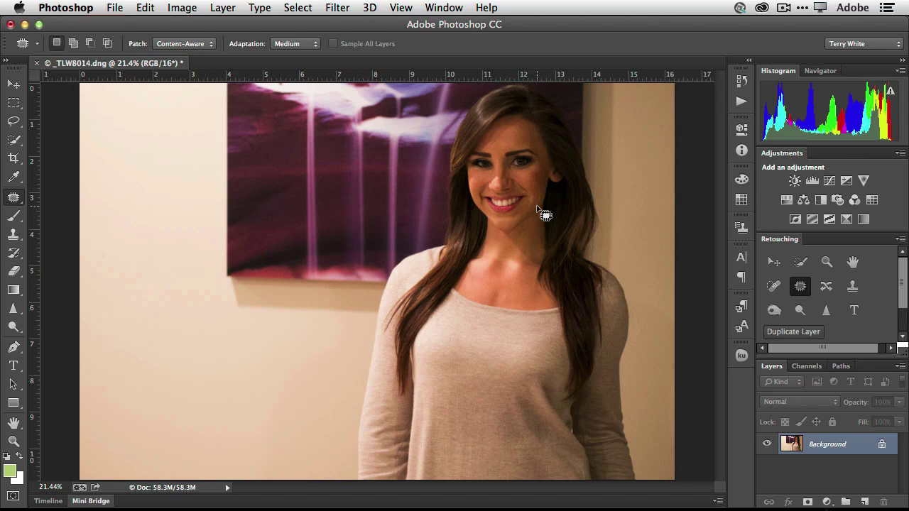
{"action": "key", "text": "super+w"}
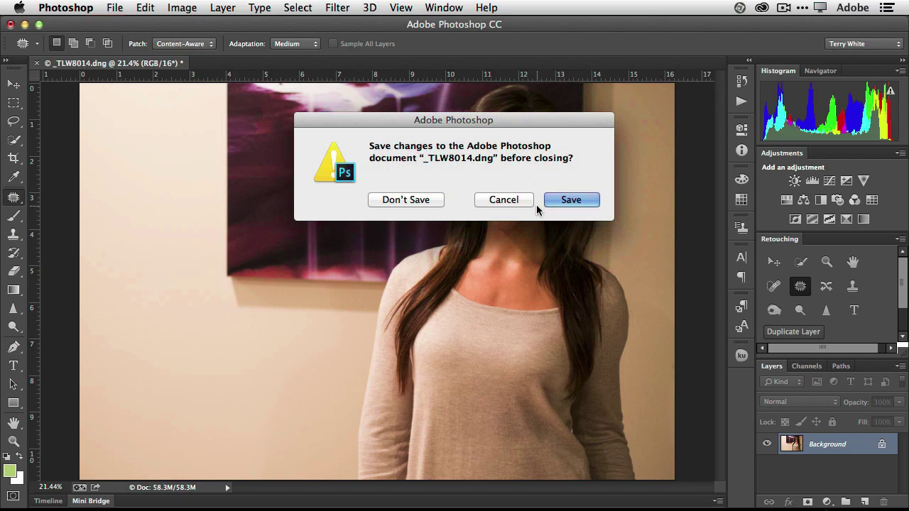
{"action": "left_click", "coordinate": [560, 200]}
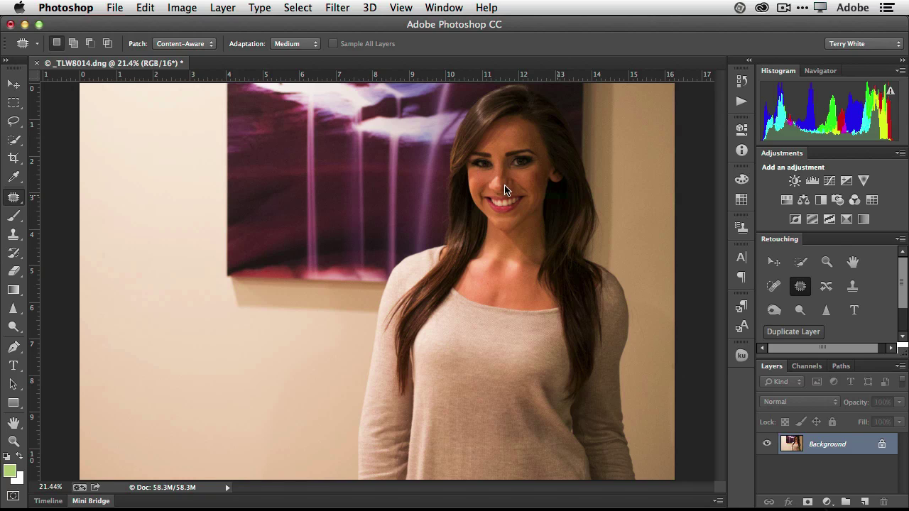
{"action": "key", "text": "super+Tab"}
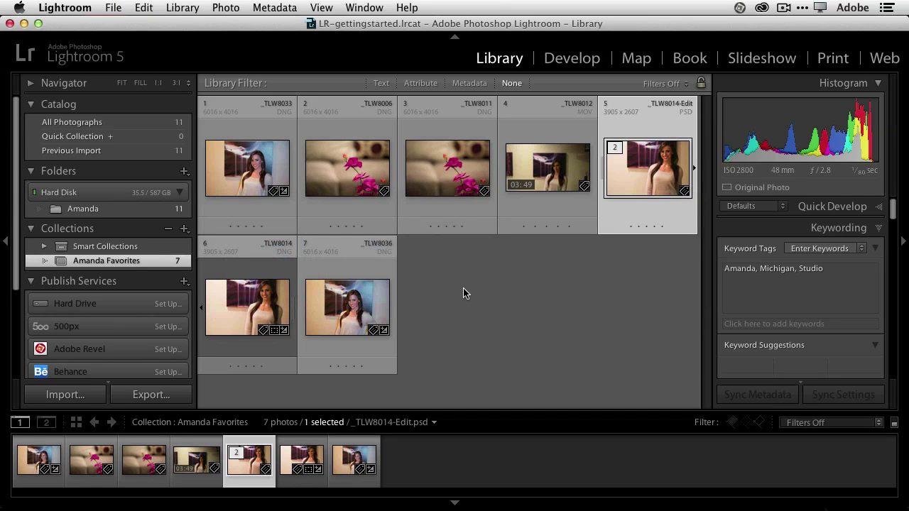
- Remove the original _TLW8014.dng from the favorites collection
{"action": "left_click", "coordinate": [256, 312]}
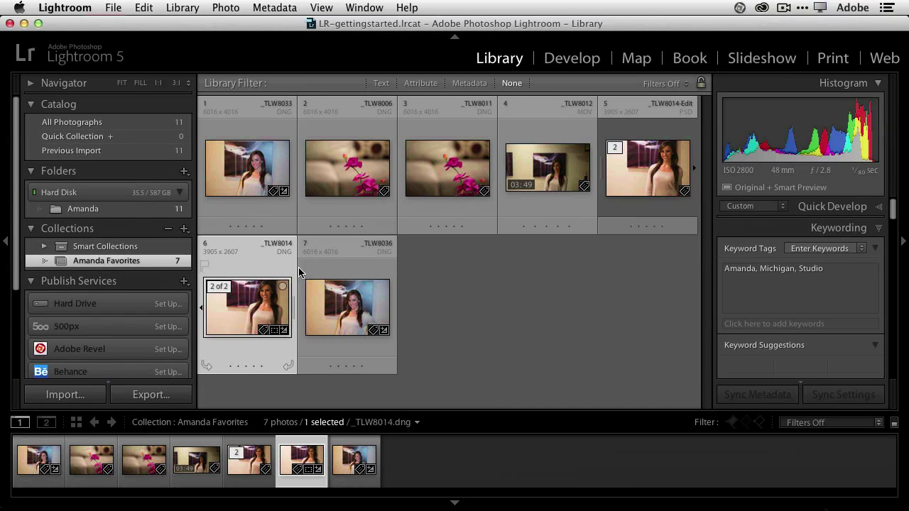
{"action": "left_click", "coordinate": [687, 113]}
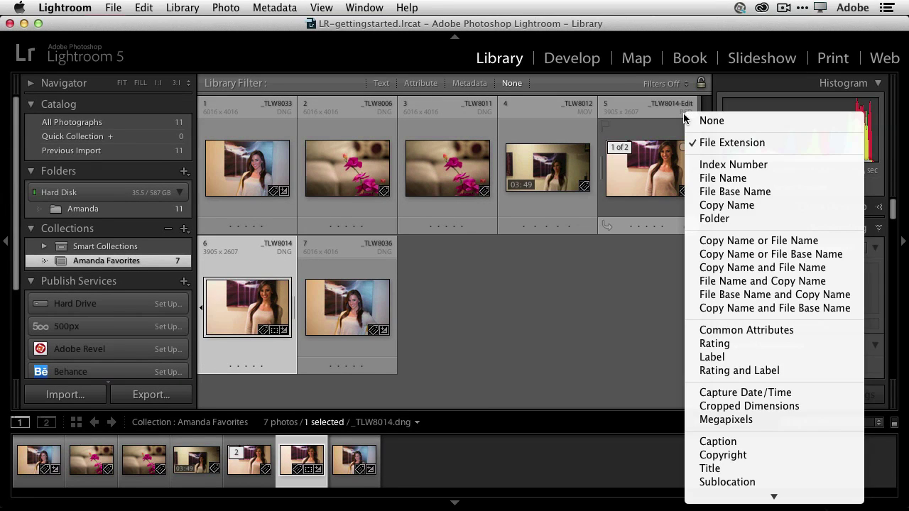
{"action": "left_click", "coordinate": [656, 148]}
{"action": "key", "text": "alt"}
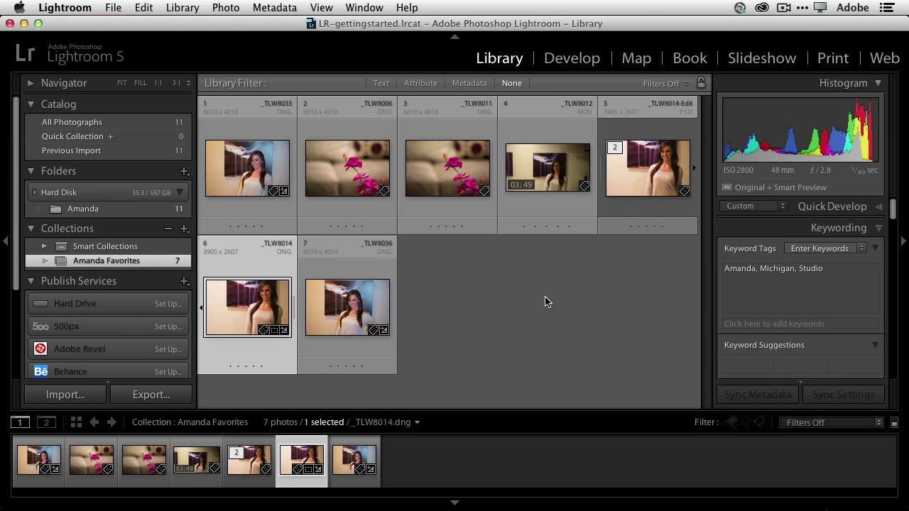
{"action": "key", "text": "Delete"}
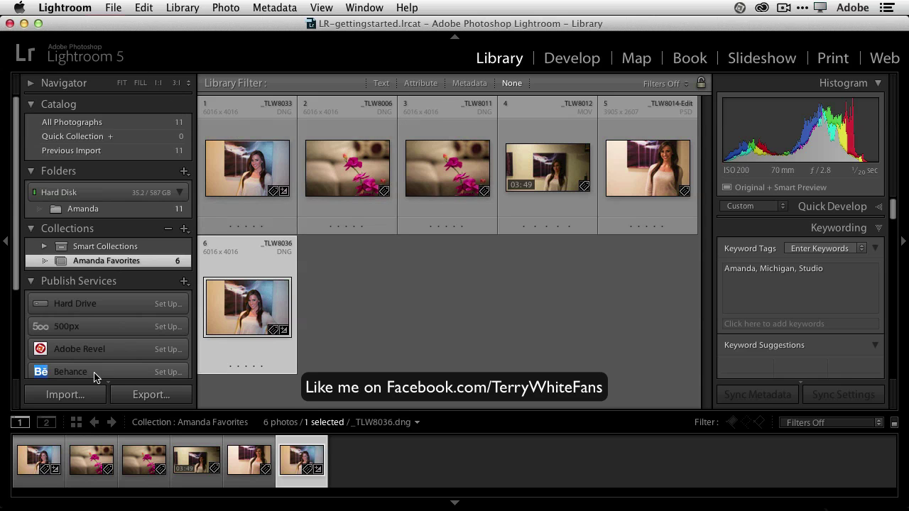
- Start a photo import and choose the adobe user's Desktop folder on Hard Disk as the source
{"action": "left_click", "coordinate": [77, 395]}
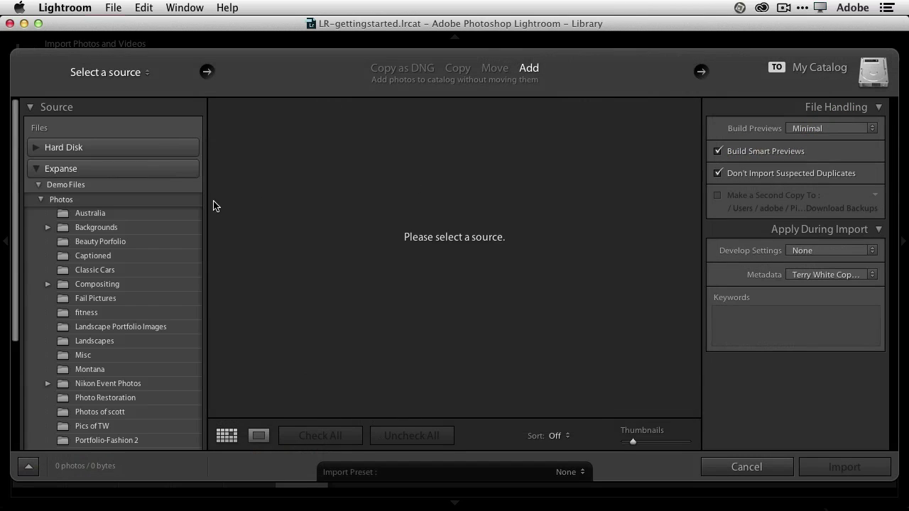
{"action": "left_click", "coordinate": [35, 170]}
{"action": "left_click", "coordinate": [37, 148]}
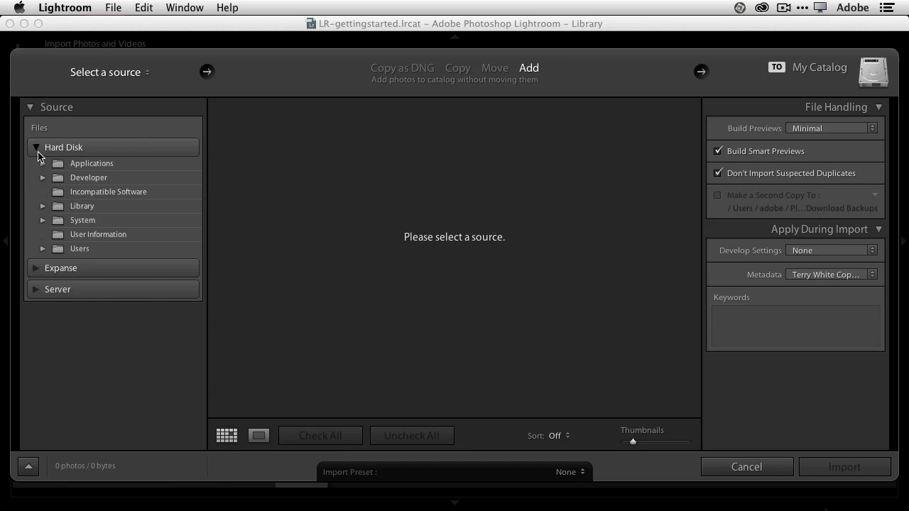
{"action": "left_click", "coordinate": [43, 248]}
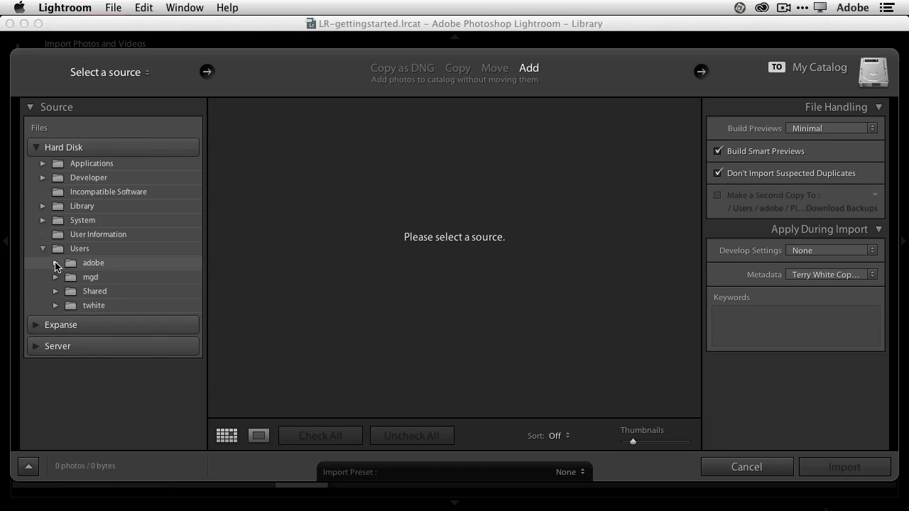
{"action": "left_click", "coordinate": [55, 264]}
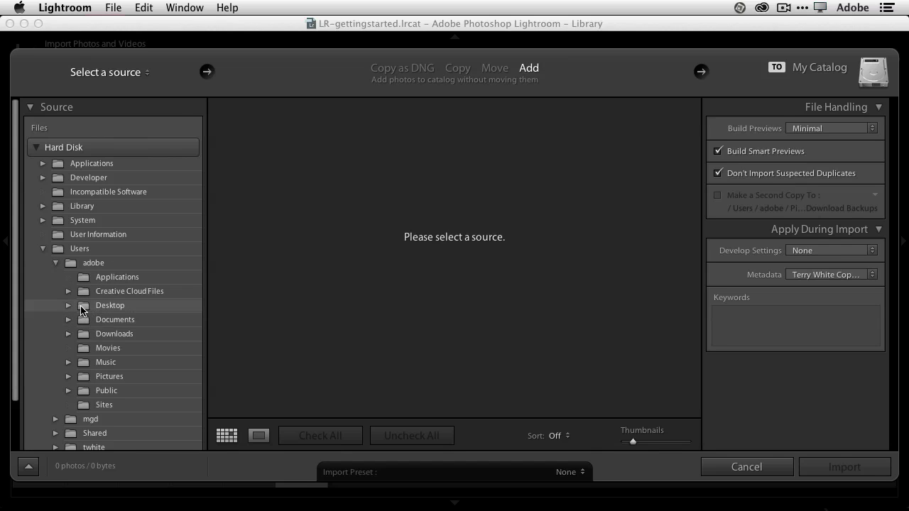
{"action": "left_click", "coordinate": [106, 306]}
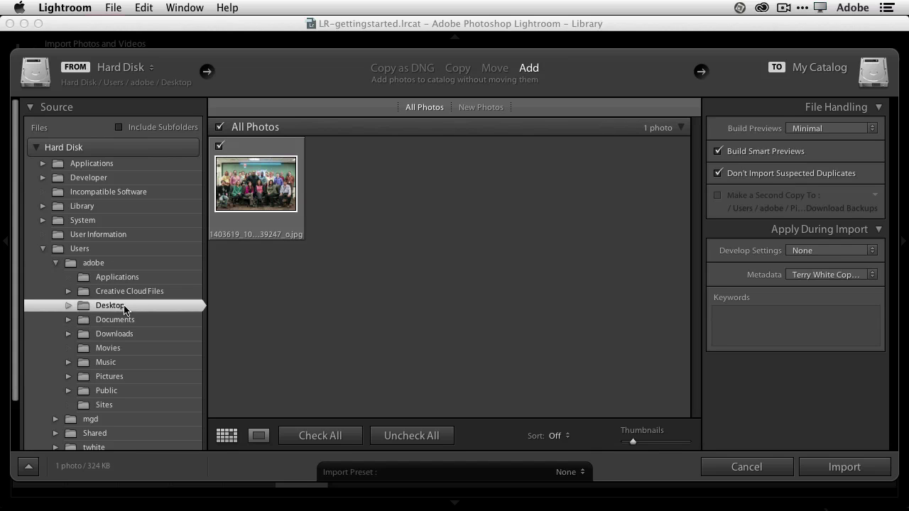
- Add the desktop Seattle folder's photos to the catalog without smart previews, excluding _TLW7979, _TLW7980, _TLW7983, _TLW7984 and _TLW7988
{"action": "left_click", "coordinate": [69, 307]}
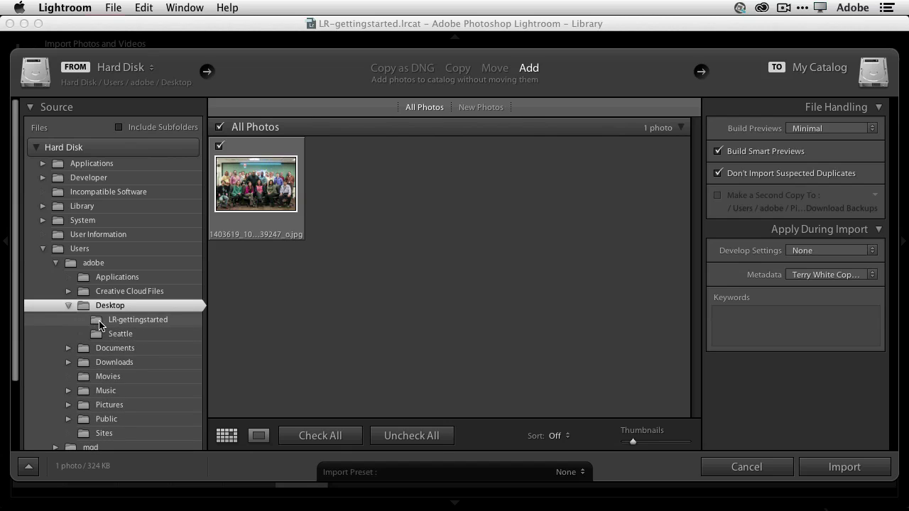
{"action": "left_click", "coordinate": [107, 334]}
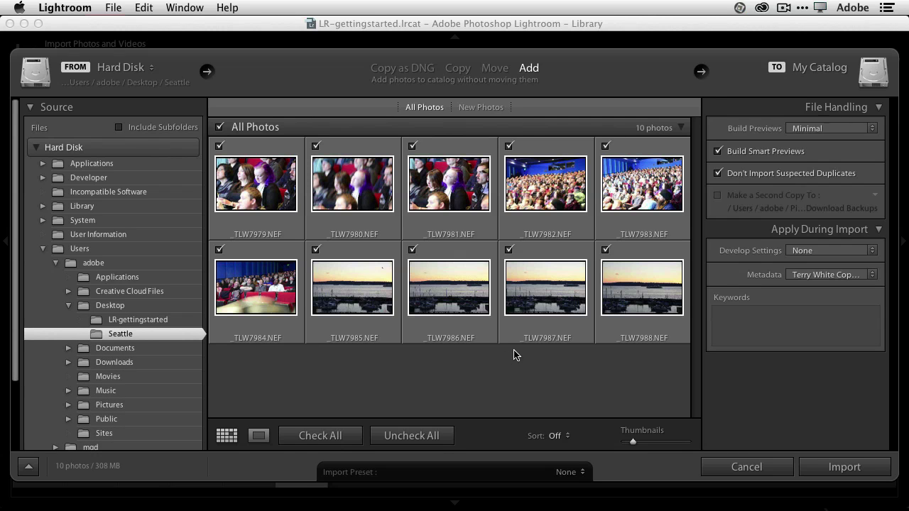
{"action": "left_click", "coordinate": [219, 251]}
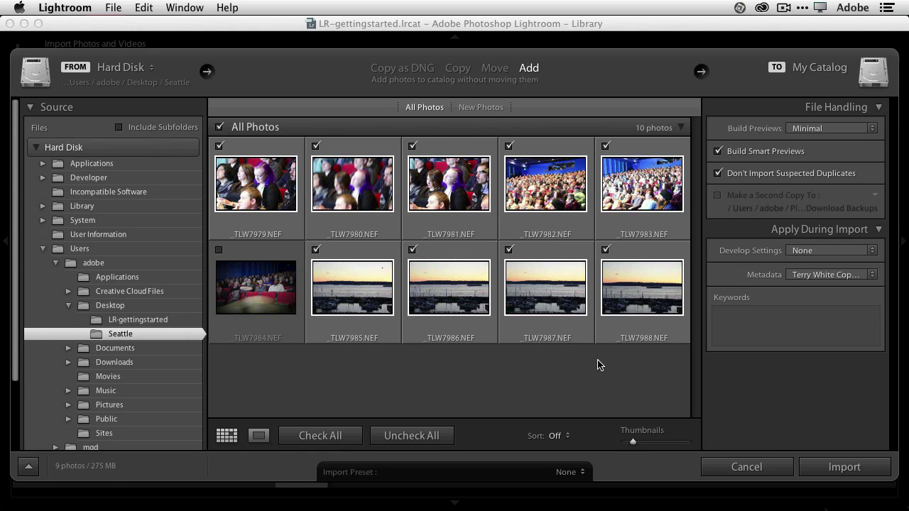
{"action": "left_click", "coordinate": [315, 148]}
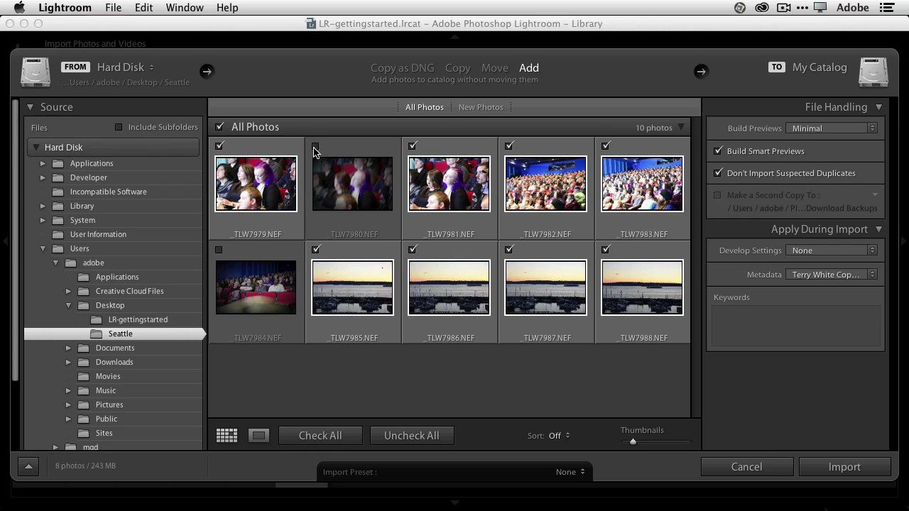
{"action": "left_click", "coordinate": [219, 147]}
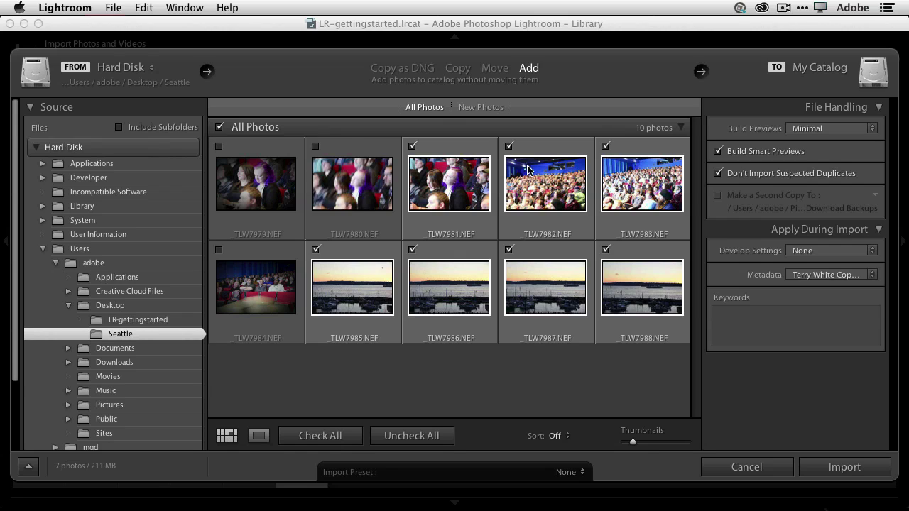
{"action": "left_click", "coordinate": [605, 147]}
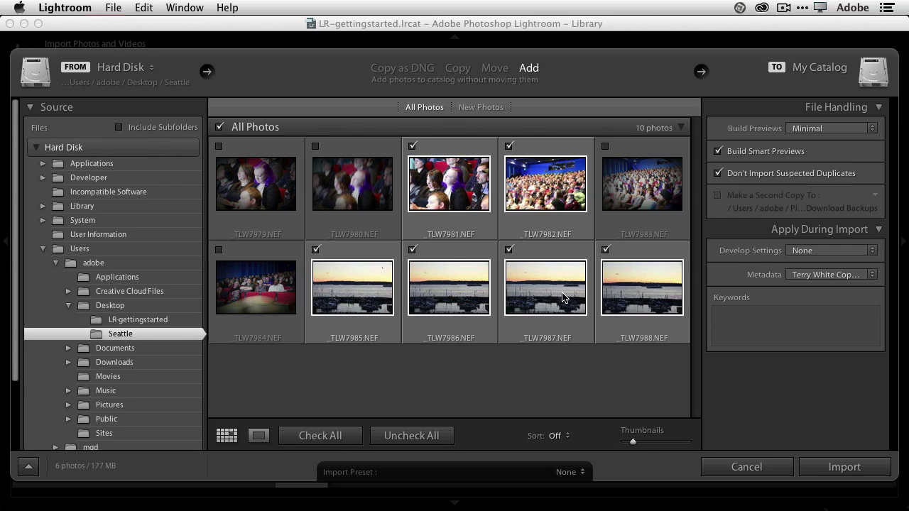
{"action": "left_click", "coordinate": [606, 250]}
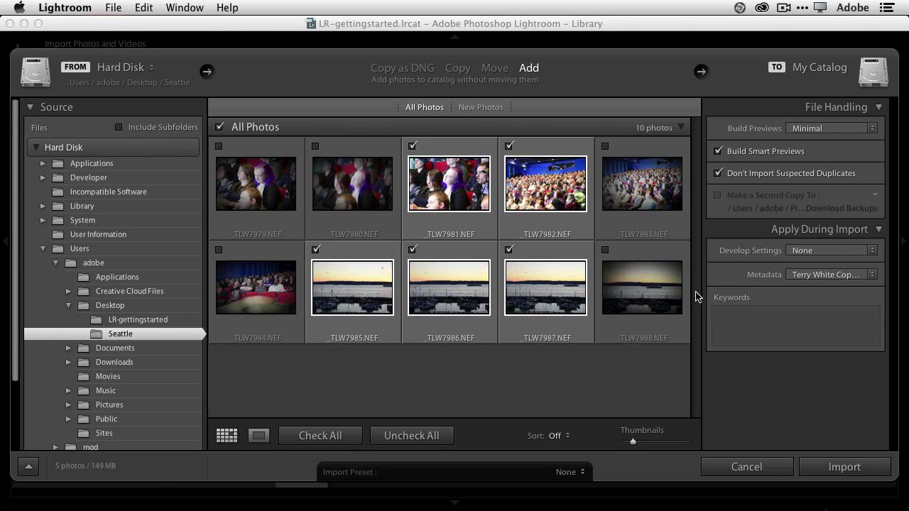
{"action": "left_click", "coordinate": [719, 153]}
{"action": "left_click", "coordinate": [845, 467]}
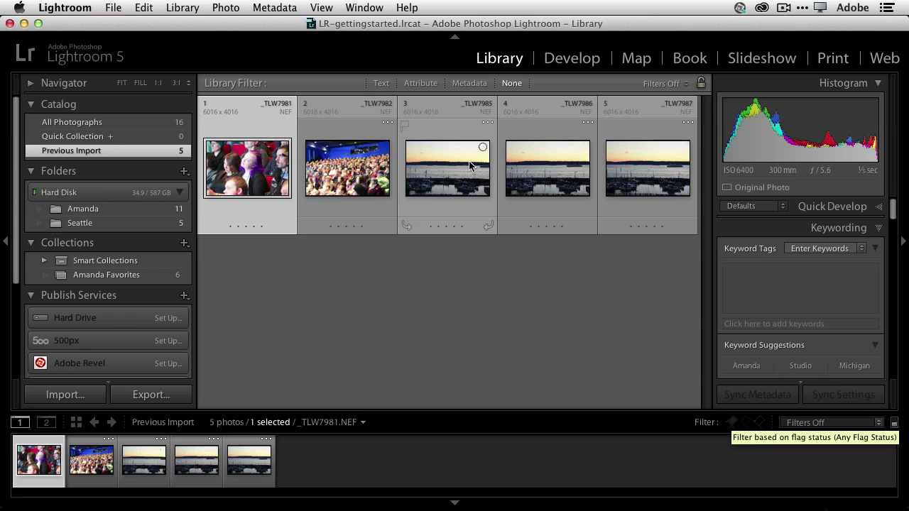
- Convert all five imported Seattle photos to DNG, deleting the originals after successful conversion
{"action": "key", "text": "alt"}
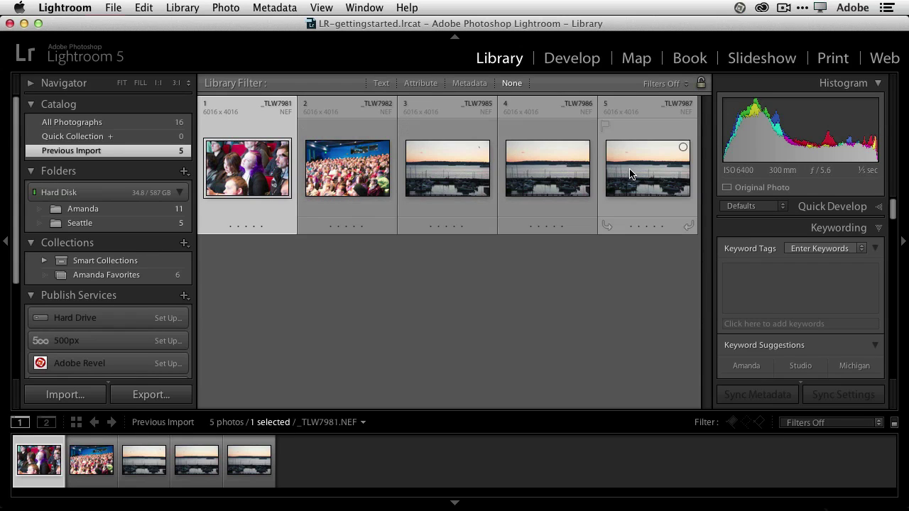
{"action": "key", "text": "super+a"}
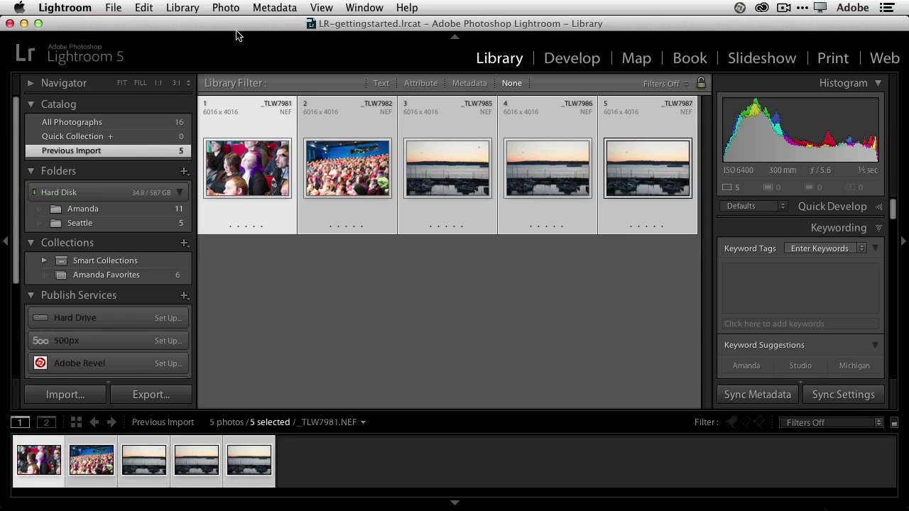
{"action": "left_click", "coordinate": [217, 7]}
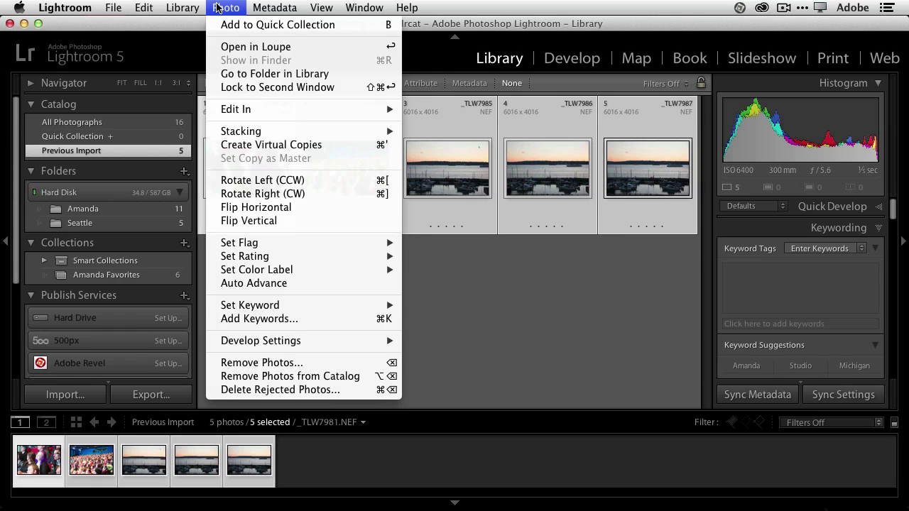
{"action": "mouse_move", "coordinate": [184, 4]}
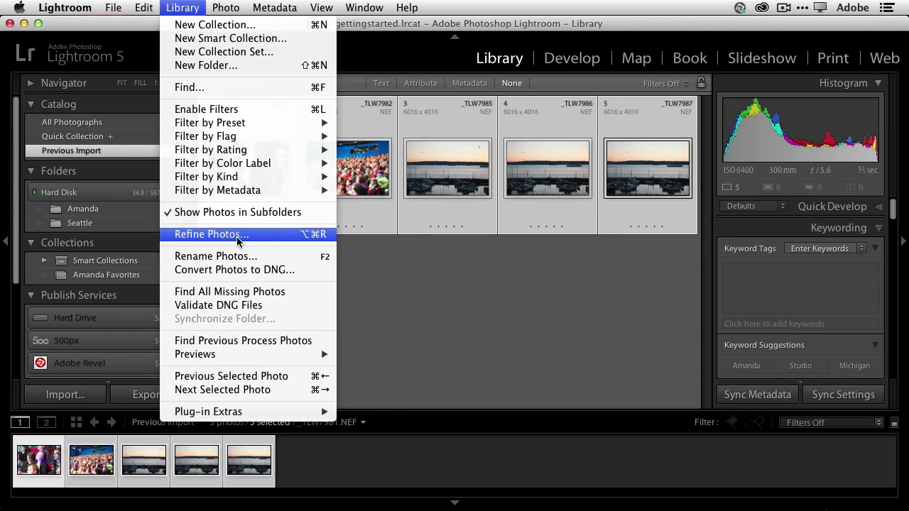
{"action": "left_click", "coordinate": [251, 271]}
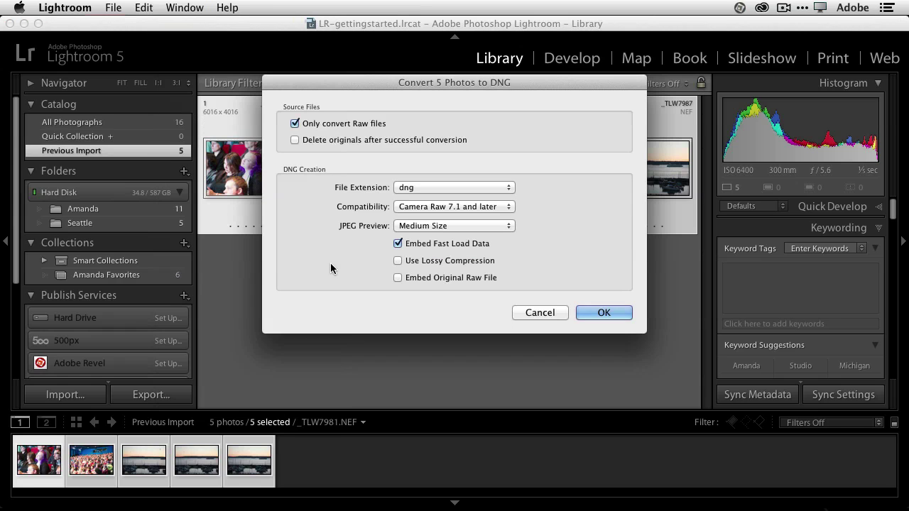
{"action": "left_click", "coordinate": [301, 142]}
{"action": "left_click", "coordinate": [605, 314]}
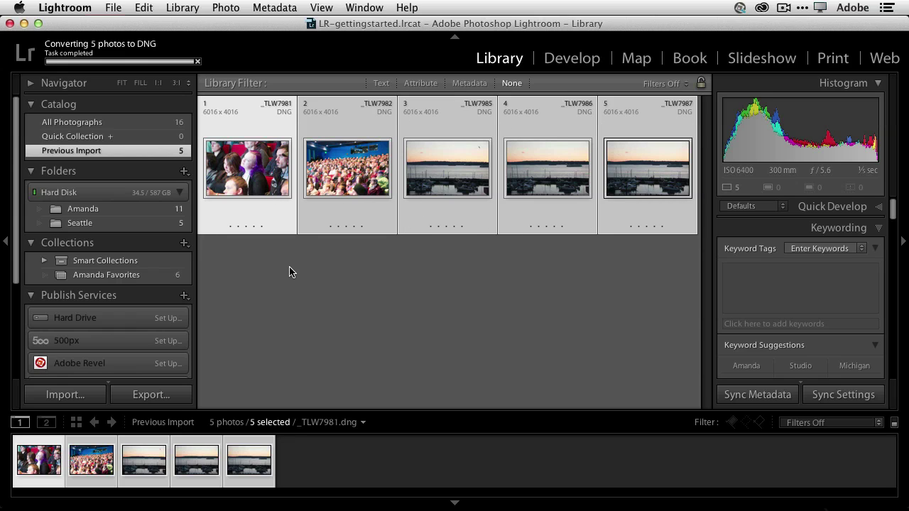
- Build smart previews for the five selected Seattle photos
{"action": "left_click", "coordinate": [171, 7]}
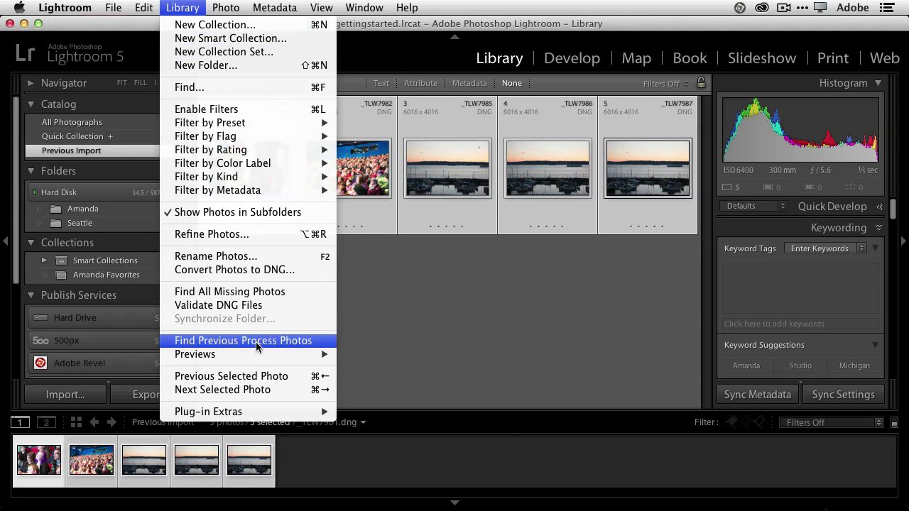
{"action": "mouse_move", "coordinate": [259, 356]}
{"action": "left_click", "coordinate": [401, 403]}
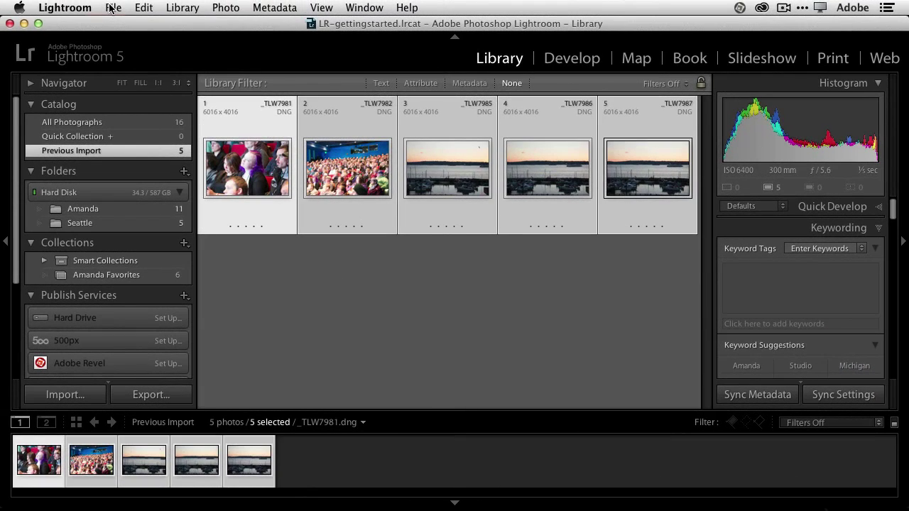
{"action": "left_click", "coordinate": [111, 8]}
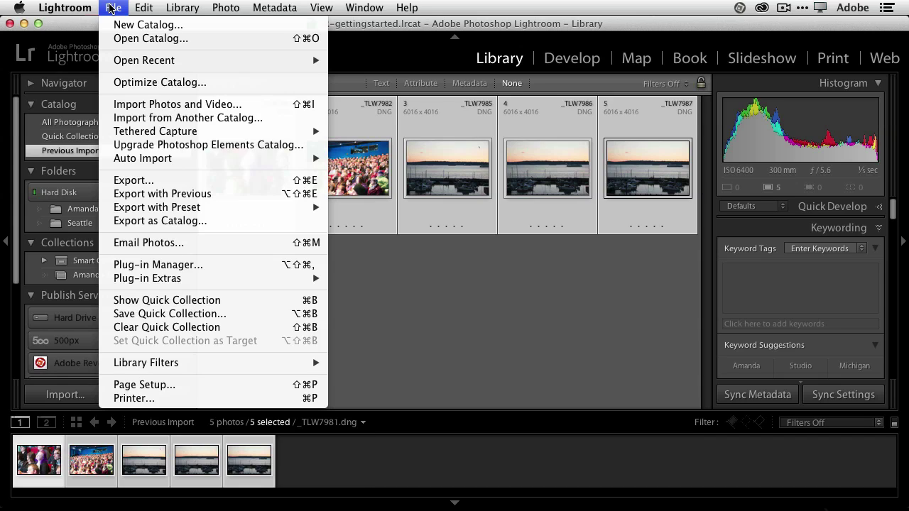
{"action": "mouse_move", "coordinate": [153, 134]}
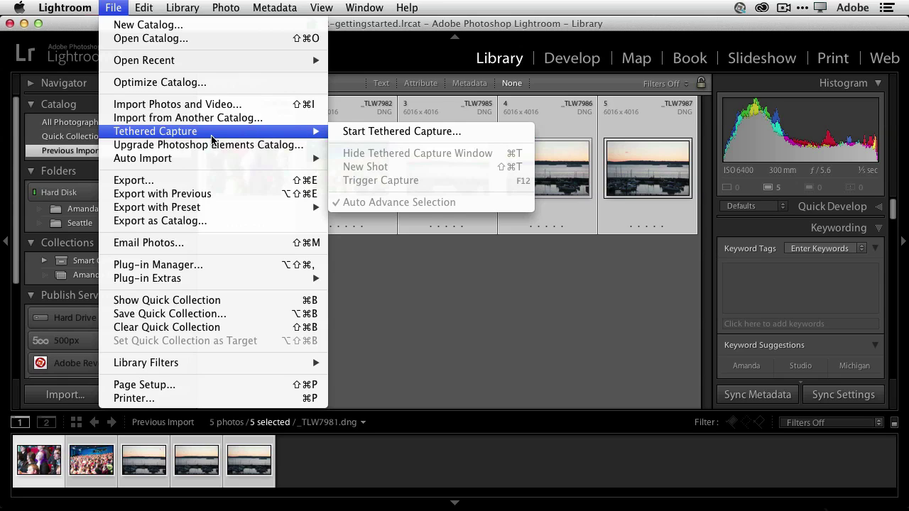
{"action": "left_click", "coordinate": [406, 264]}
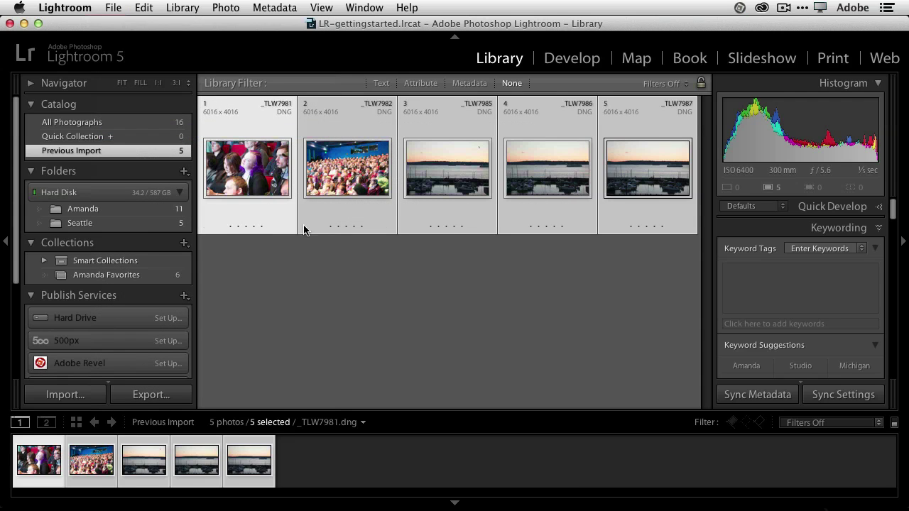
- Add the harbor sunset photo _TLW7985 from the Seattle folder to the favorites collection and open that collection
{"action": "left_click", "coordinate": [80, 224]}
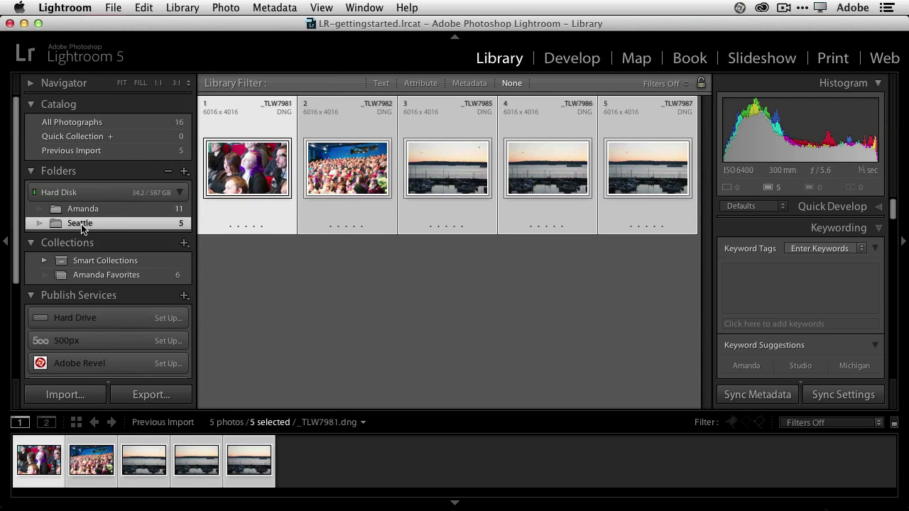
{"action": "left_click", "coordinate": [89, 211]}
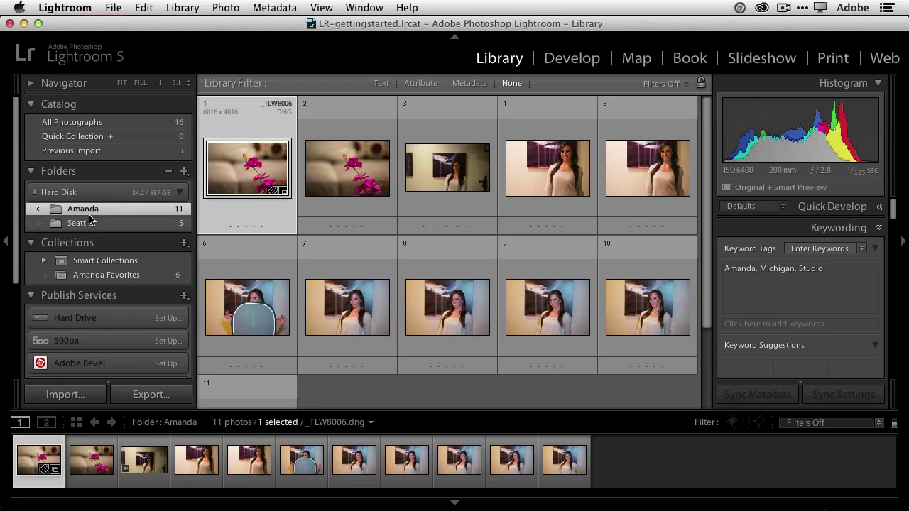
{"action": "left_click", "coordinate": [88, 223]}
{"action": "left_click", "coordinate": [359, 267]}
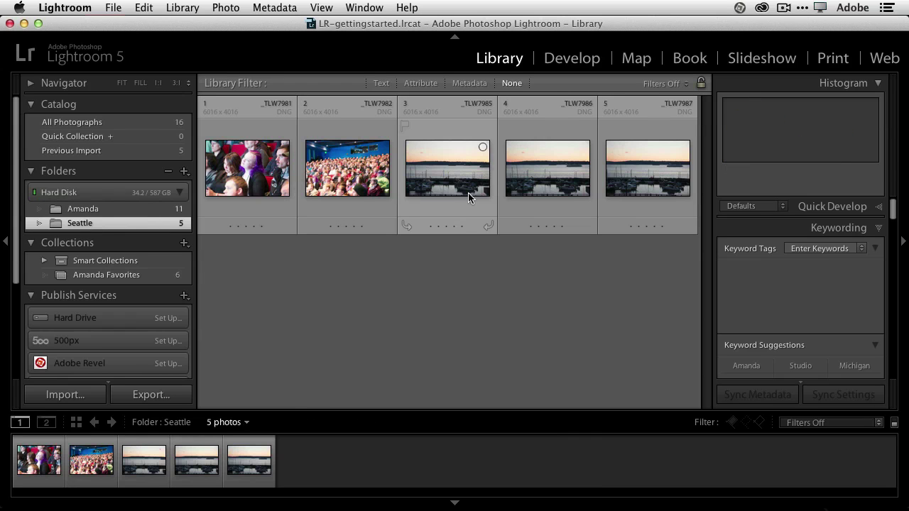
{"action": "left_click", "coordinate": [450, 172]}
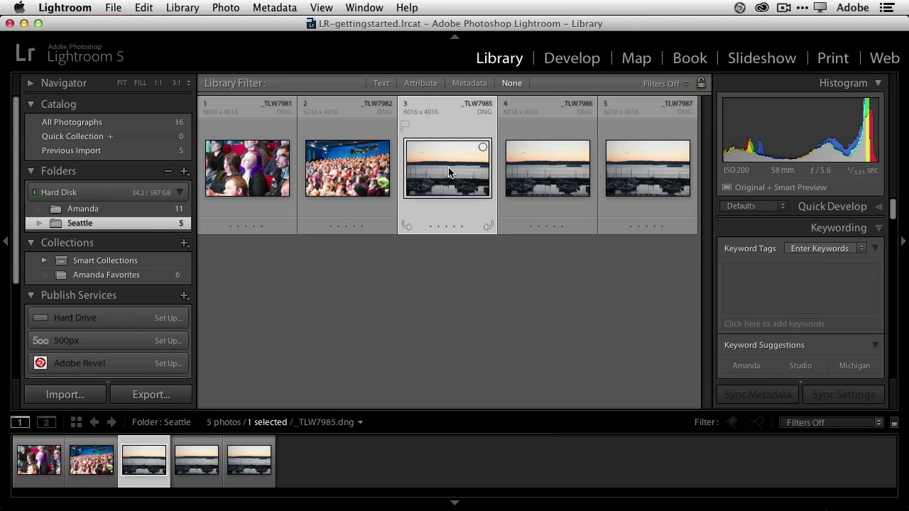
{"action": "left_click_drag", "start_coordinate": [449, 172], "coordinate": [147, 278]}
{"action": "left_click", "coordinate": [147, 278]}
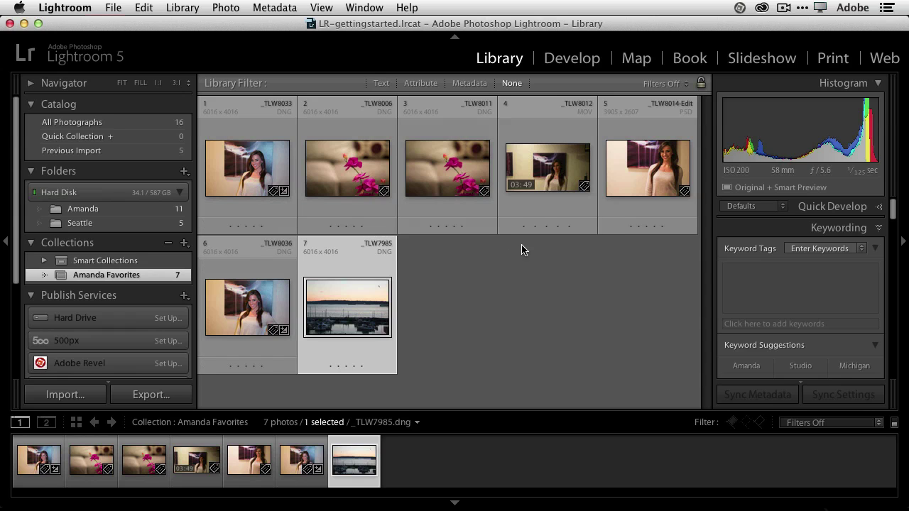
- Open the Watermark Editor on the _TLW8033 portrait and change the copyright text to © followed by the photographer's full name
{"action": "left_click", "coordinate": [465, 284]}
{"action": "left_click", "coordinate": [247, 168]}
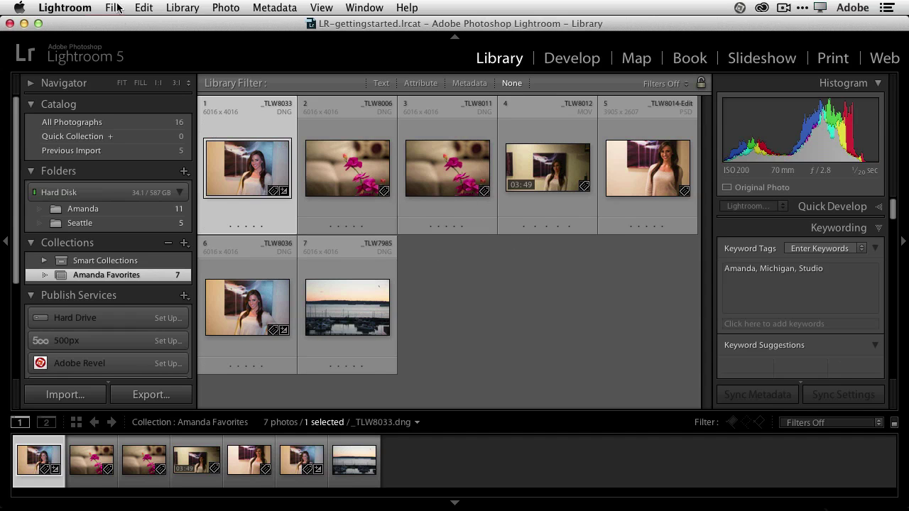
{"action": "left_click", "coordinate": [78, 8]}
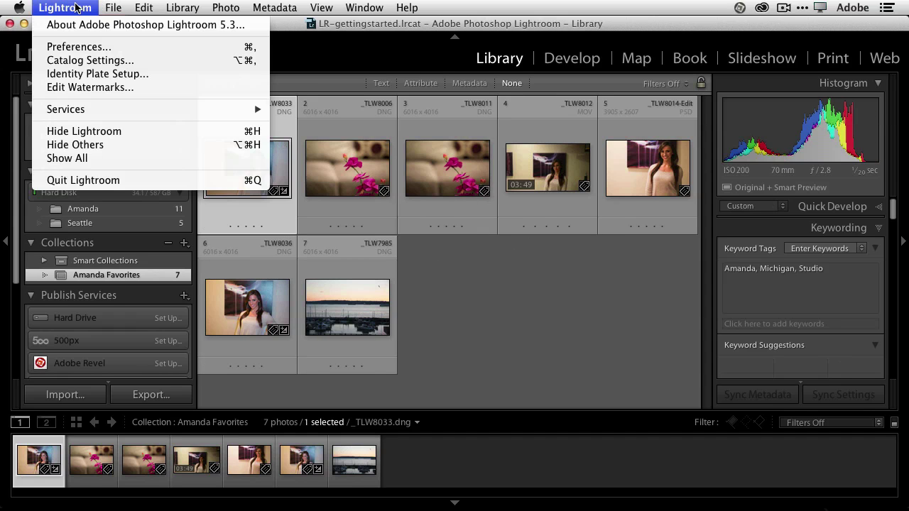
{"action": "left_click", "coordinate": [96, 87]}
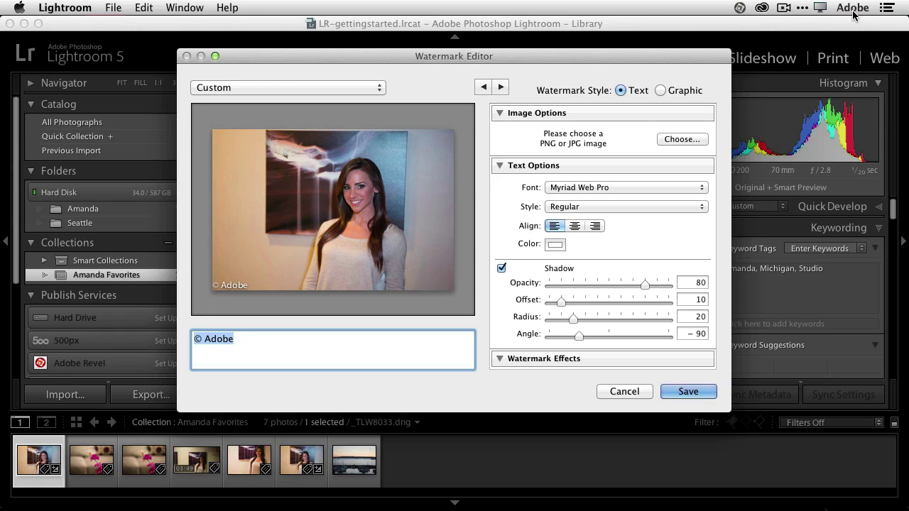
{"action": "left_click_drag", "start_coordinate": [205, 339], "coordinate": [245, 341]}
{"action": "type", "text": "Terry White"}
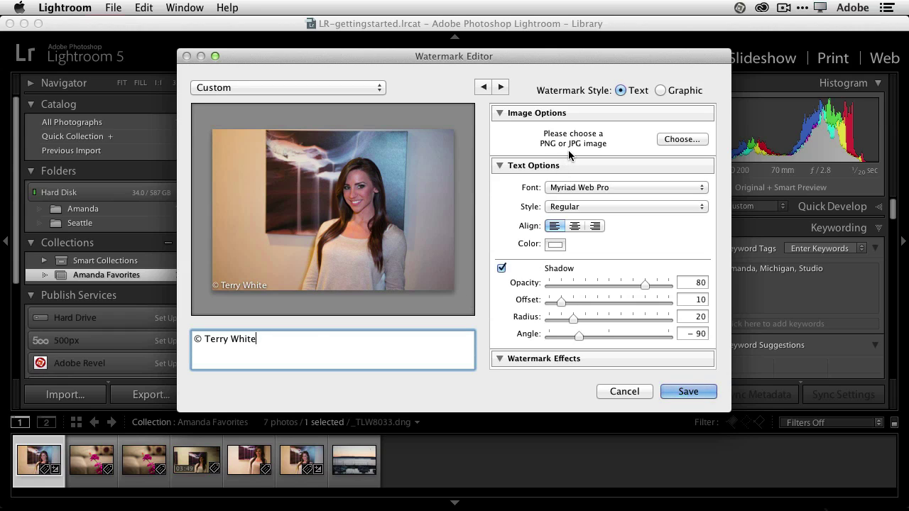
{"action": "key", "text": "alt"}
- Switch the watermark to the graphic TW_stamp_final.png and scale it to a proportional size of about 11
{"action": "left_click", "coordinate": [659, 91]}
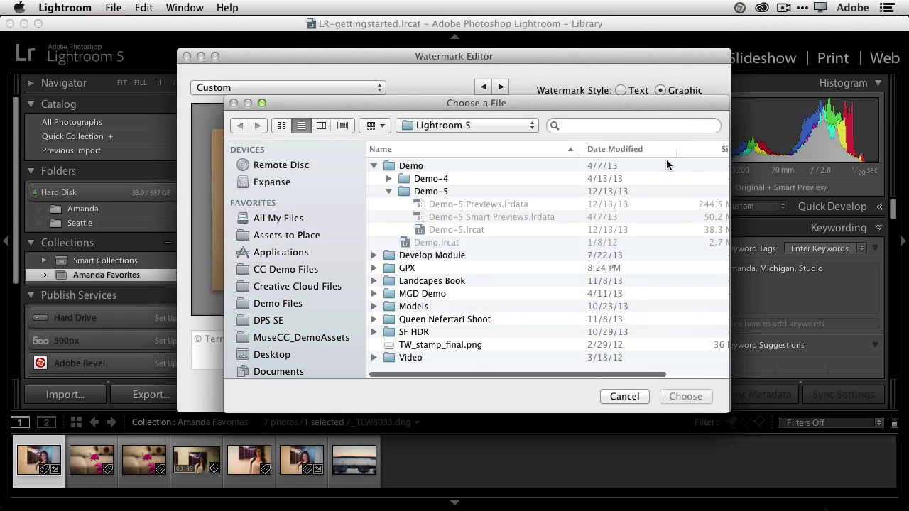
{"action": "left_click", "coordinate": [467, 344]}
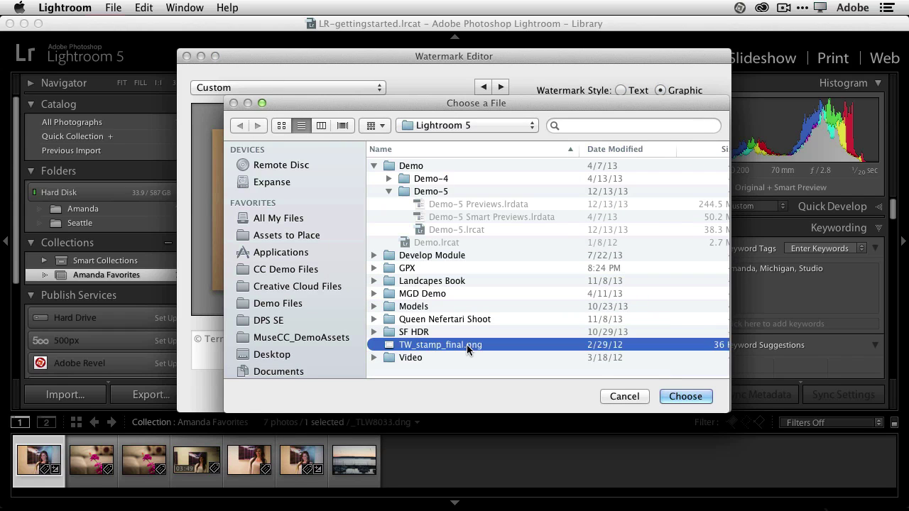
{"action": "left_click", "coordinate": [675, 397]}
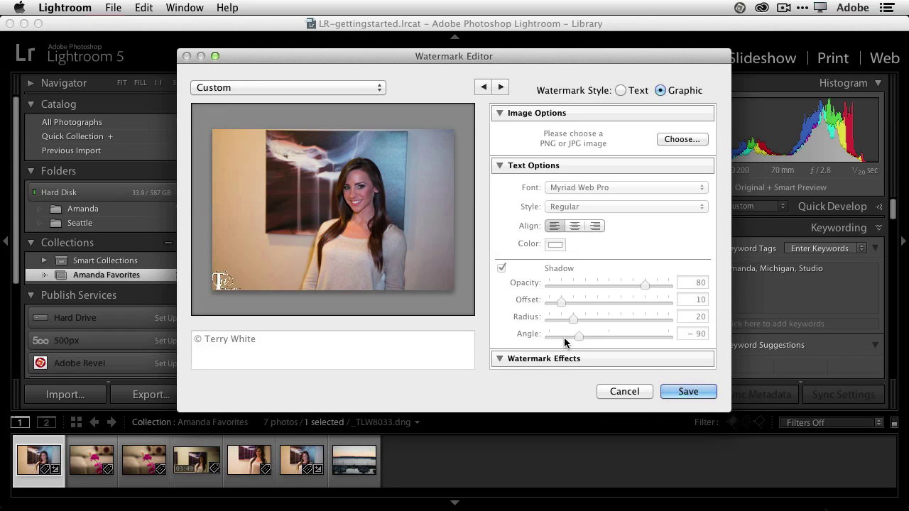
{"action": "mouse_move", "coordinate": [239, 293]}
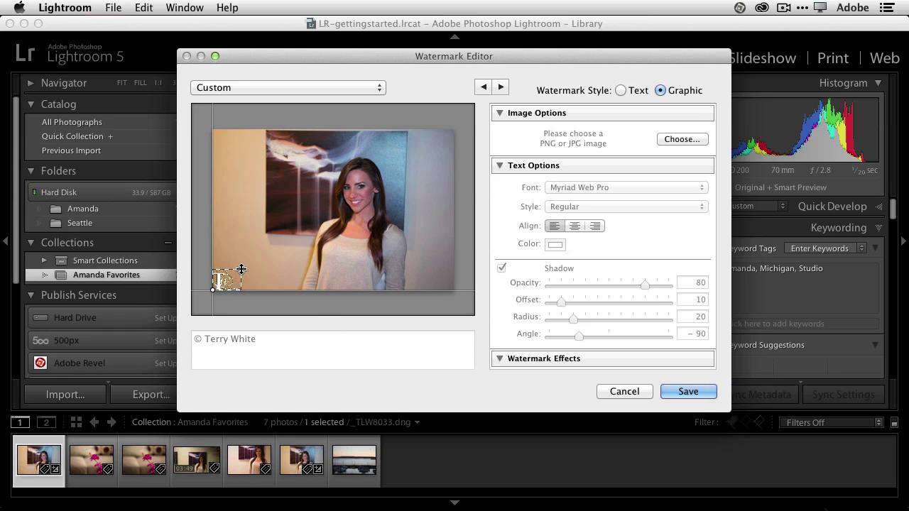
{"action": "mouse_move", "coordinate": [241, 268]}
{"action": "left_mouse_down"}
{"action": "mouse_move", "coordinate": [351, 186]}
{"action": "mouse_move", "coordinate": [404, 183]}
{"action": "mouse_move", "coordinate": [331, 206]}
{"action": "mouse_move", "coordinate": [239, 269]}
{"action": "left_mouse_up"}
- Try other anchor positions for the graphic watermark, return it to the photo's lower-left corner, and set its horizontal and vertical inset to 2
{"action": "scroll", "coordinate": [539, 277], "scroll_direction": "down", "scroll_amount": 5}
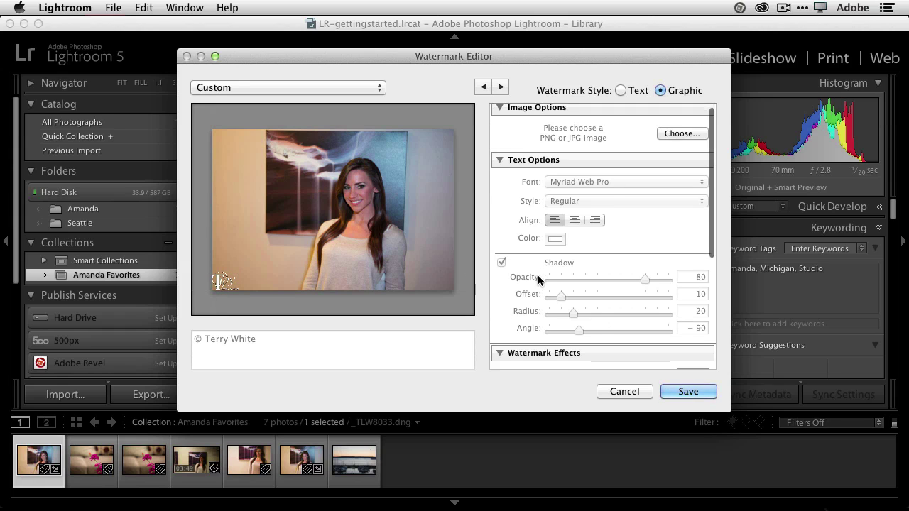
{"action": "scroll", "coordinate": [539, 283], "scroll_direction": "down", "scroll_amount": 5}
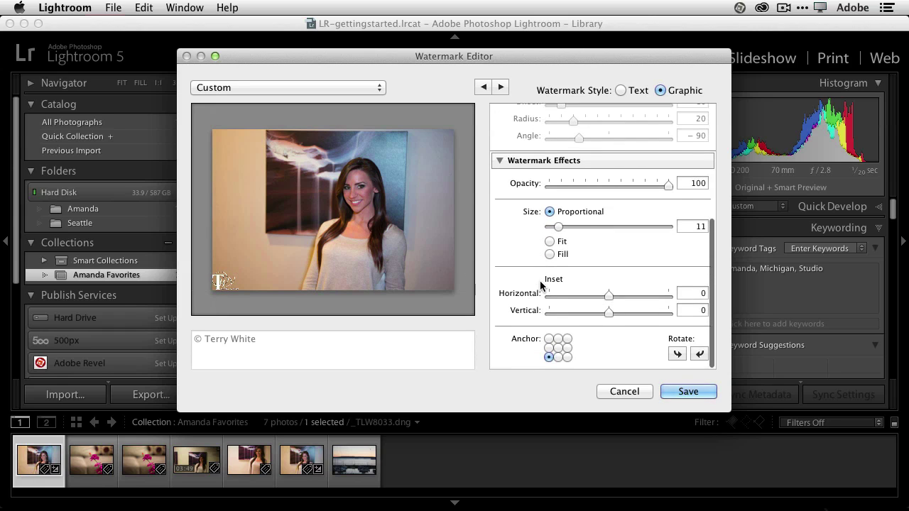
{"action": "left_click", "coordinate": [559, 357]}
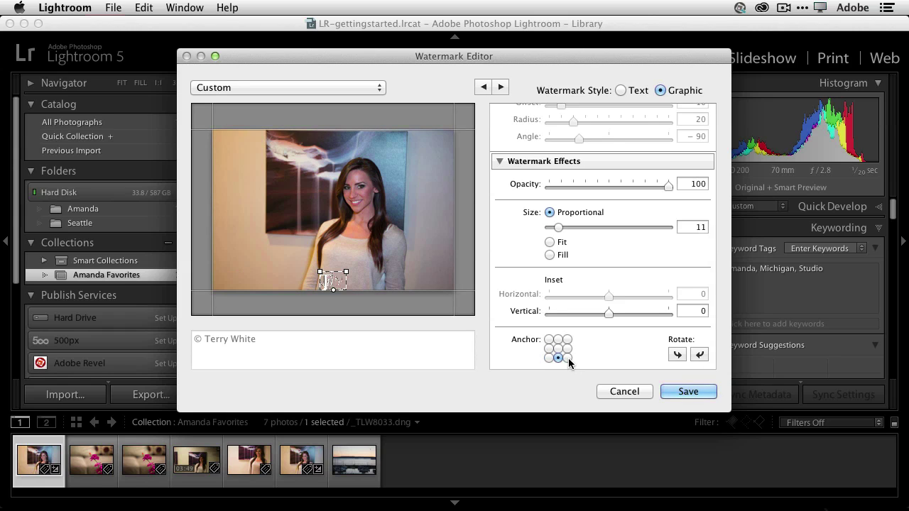
{"action": "left_click", "coordinate": [567, 358]}
{"action": "left_click", "coordinate": [568, 340]}
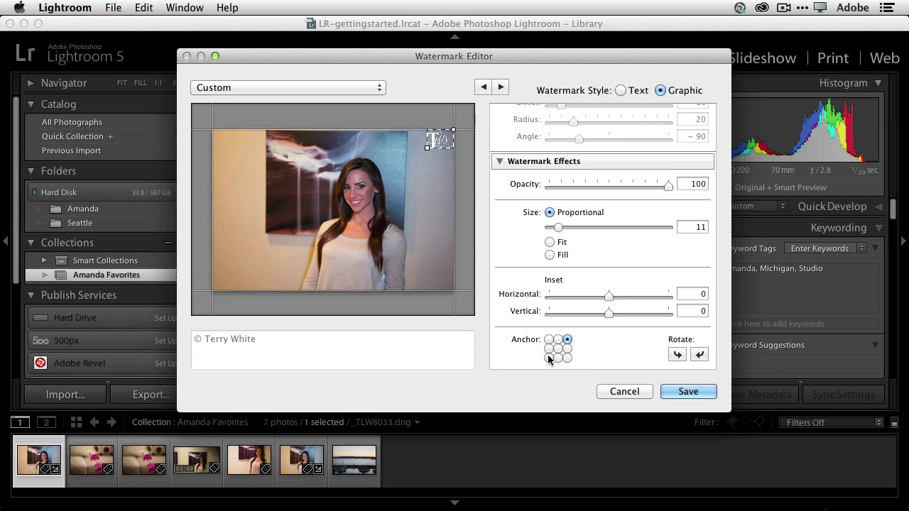
{"action": "left_click", "coordinate": [549, 357]}
{"action": "left_click_drag", "start_coordinate": [609, 296], "coordinate": [622, 312]}
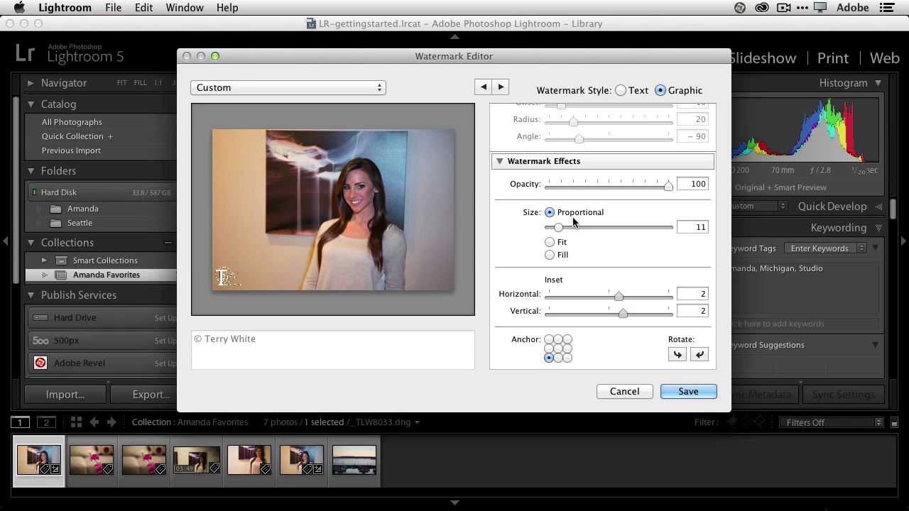
{"action": "mouse_move", "coordinate": [228, 267]}
{"action": "left_click", "coordinate": [669, 392]}
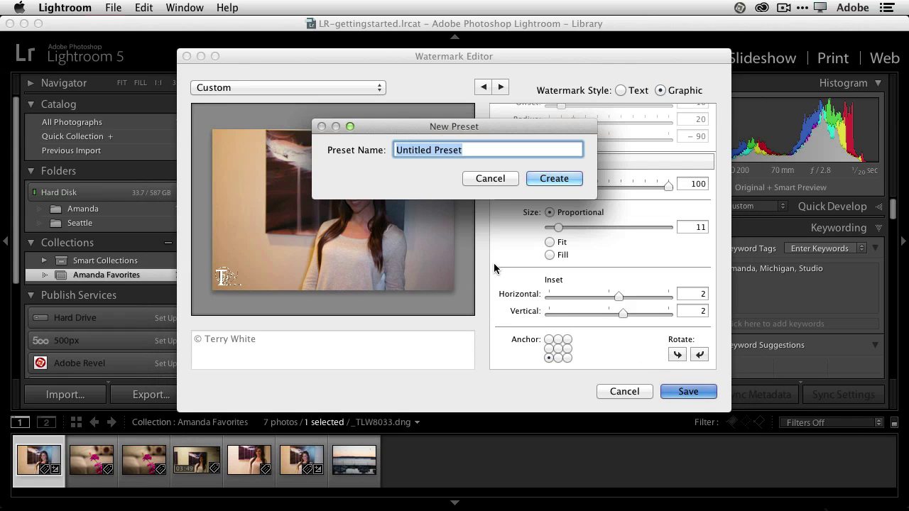
{"action": "left_click", "coordinate": [489, 179]}
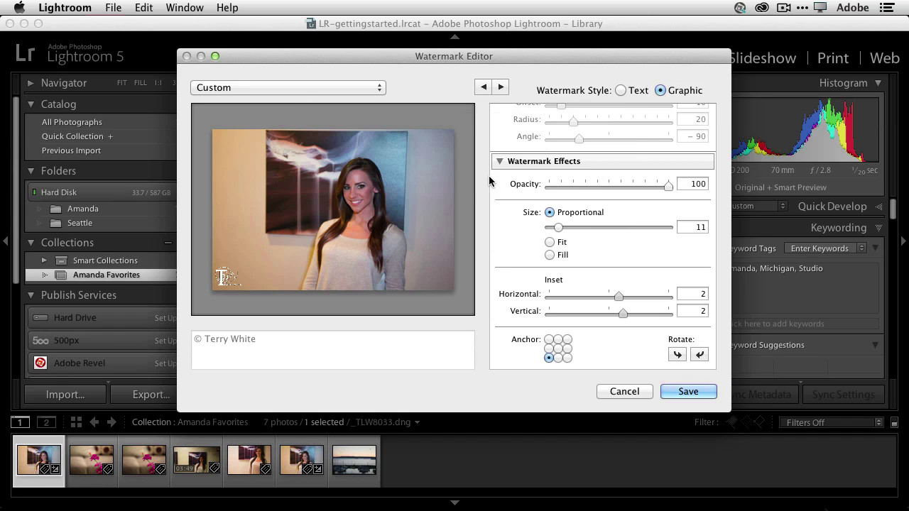
- Set the graphic watermark's opacity to 70
{"action": "scroll", "coordinate": [669, 224], "scroll_direction": "up", "scroll_amount": 1}
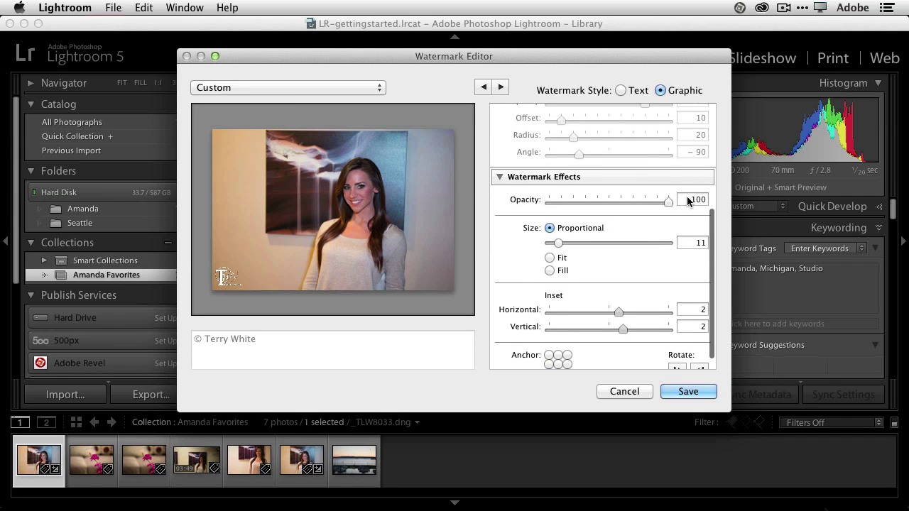
{"action": "left_click", "coordinate": [689, 199]}
{"action": "type", "text": "70"}
{"action": "key", "text": "Tab"}
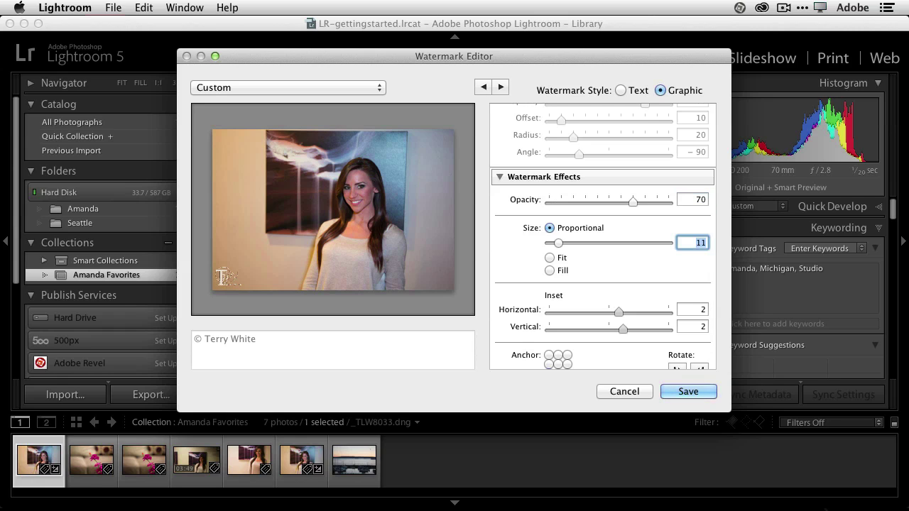
- Save the watermark settings as a new preset named TWP Stamp 70 pct
{"action": "left_click", "coordinate": [669, 390]}
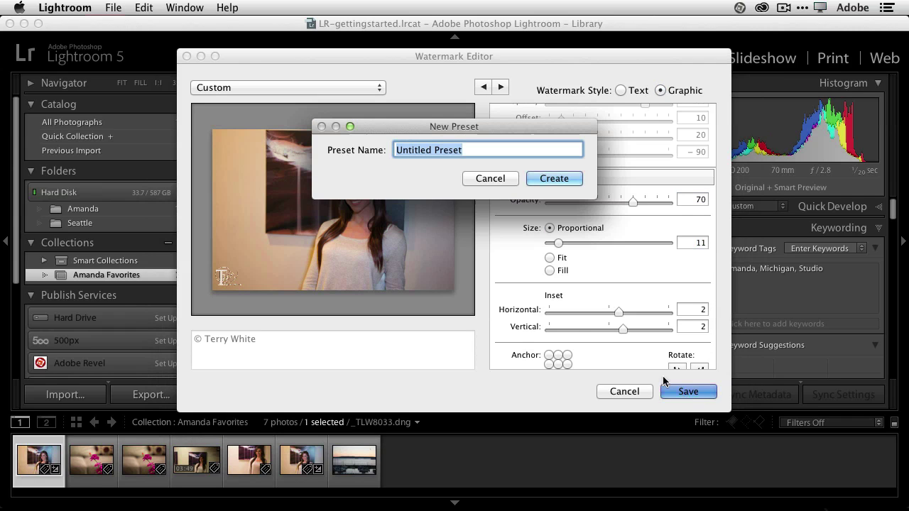
{"action": "type", "text": "TWP"}
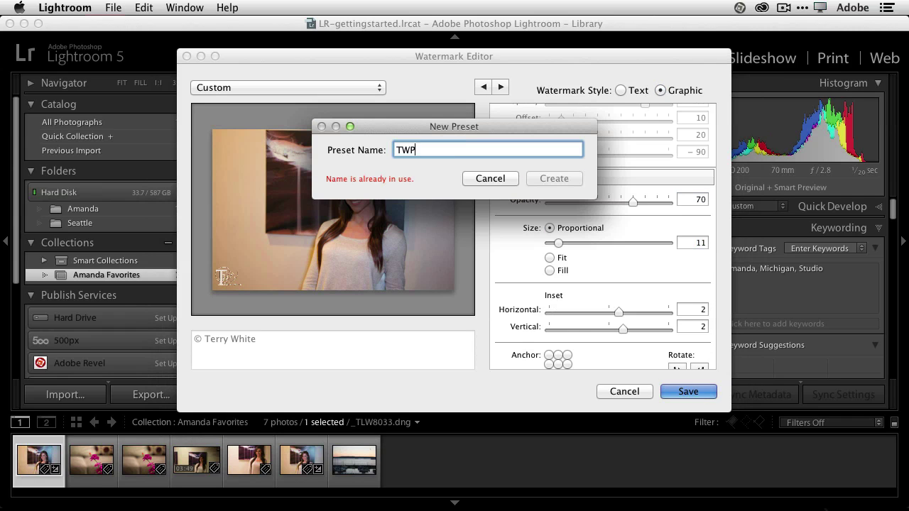
{"action": "type", "text": " Stam"}
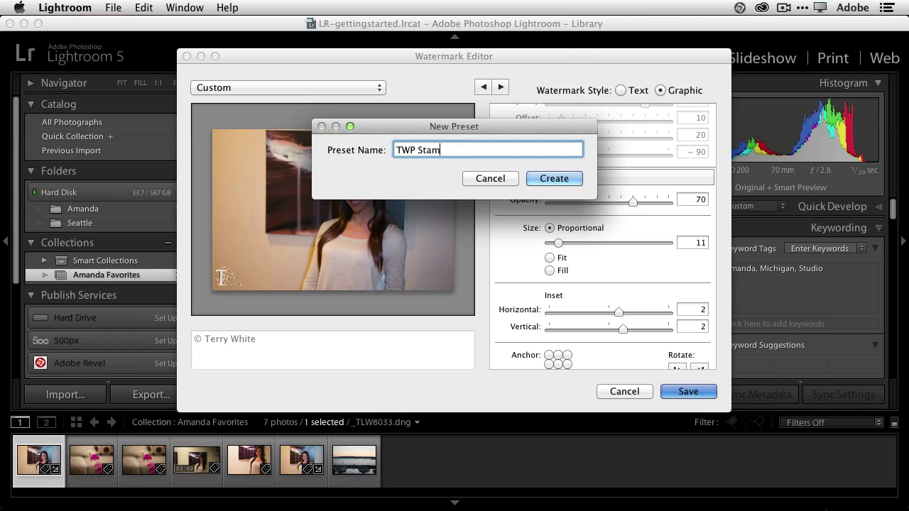
{"action": "type", "text": "p 70 pct"}
{"action": "left_click", "coordinate": [545, 180]}
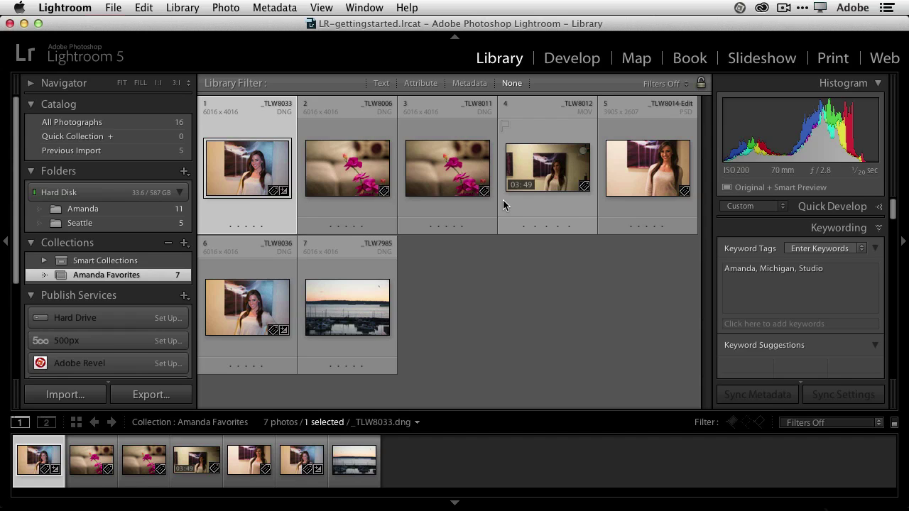
- Move the _TLW8014-Edit photo to the first position in the favorites collection
{"action": "left_click", "coordinate": [664, 173]}
{"action": "left_click_drag", "start_coordinate": [639, 174], "coordinate": [218, 187]}
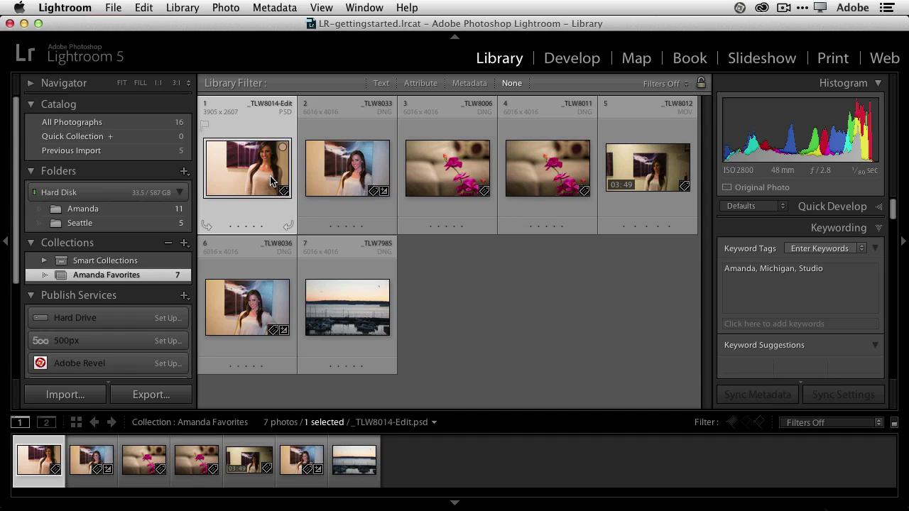
- Crop the _TLW8033 portrait to about 5235 x 3495 from its upper-right corner and move it to the first position in the collection
{"action": "left_click", "coordinate": [353, 167]}
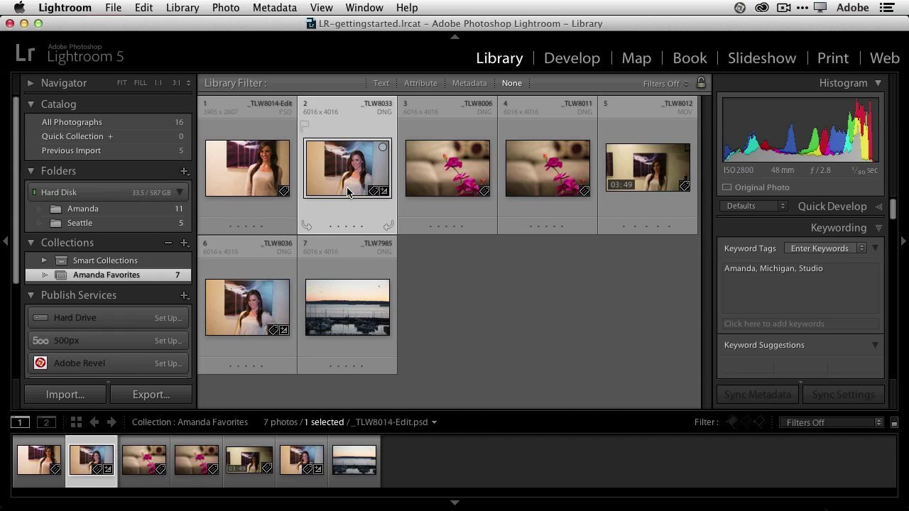
{"action": "key", "text": "d"}
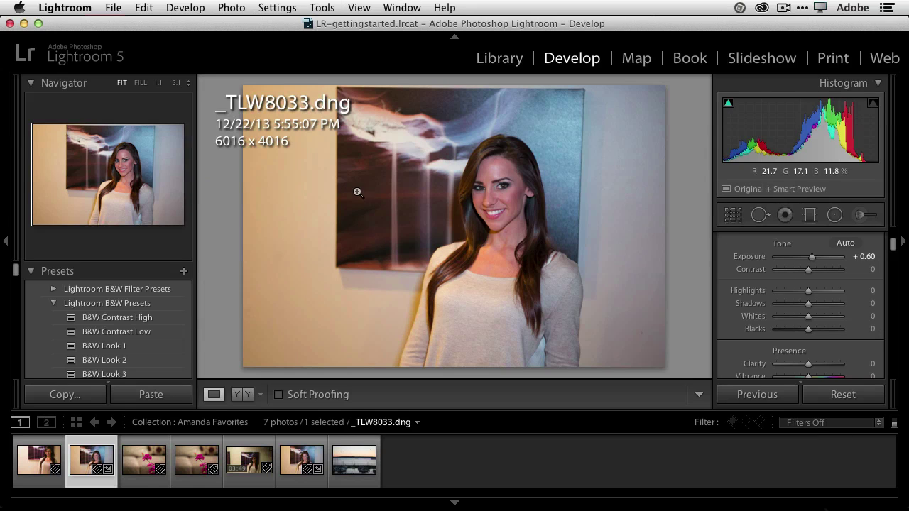
{"action": "key", "text": "r"}
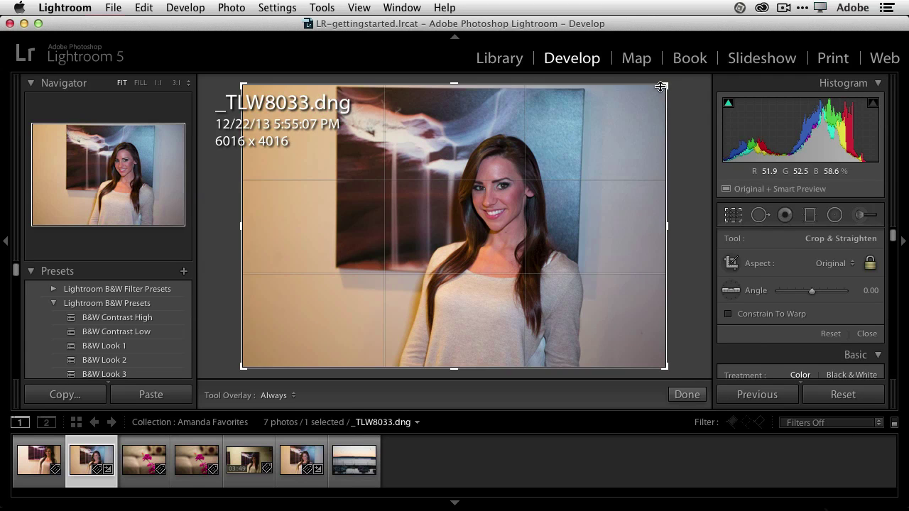
{"action": "left_click_drag", "start_coordinate": [668, 85], "coordinate": [653, 102]}
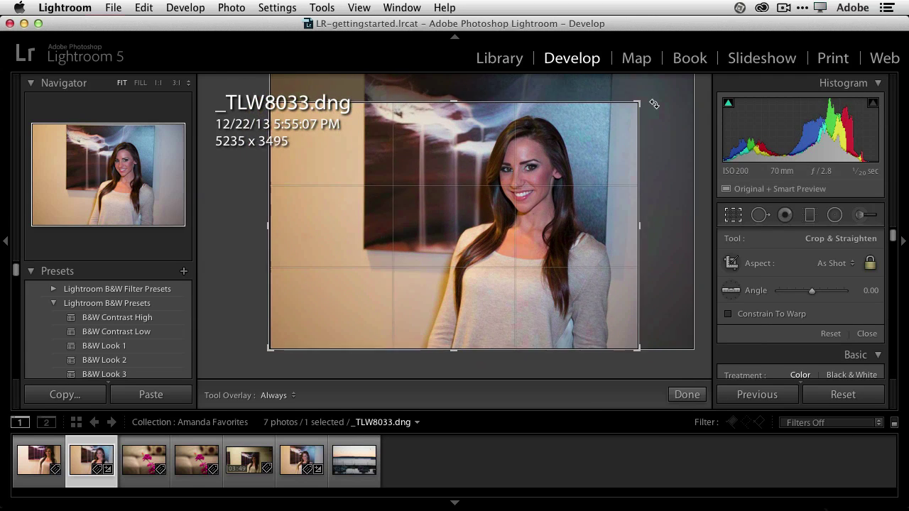
{"action": "key", "text": "g"}
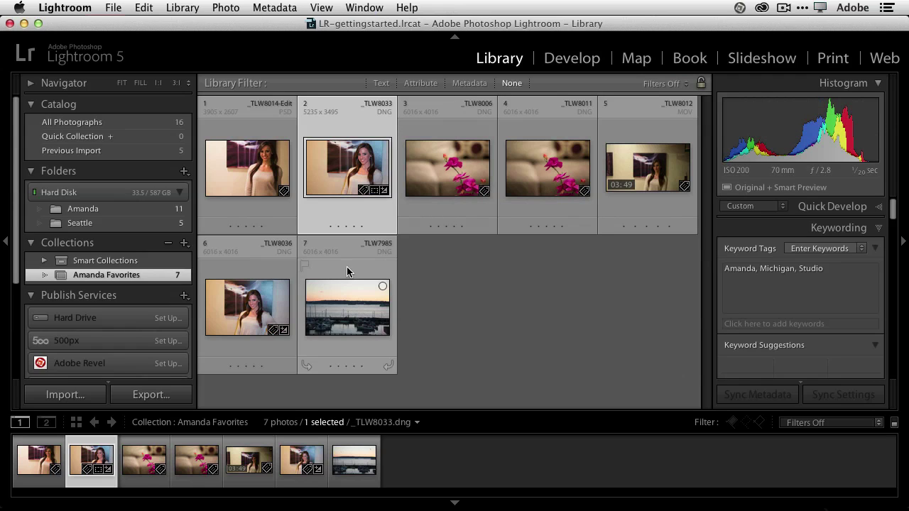
{"action": "left_click_drag", "start_coordinate": [341, 169], "coordinate": [246, 175]}
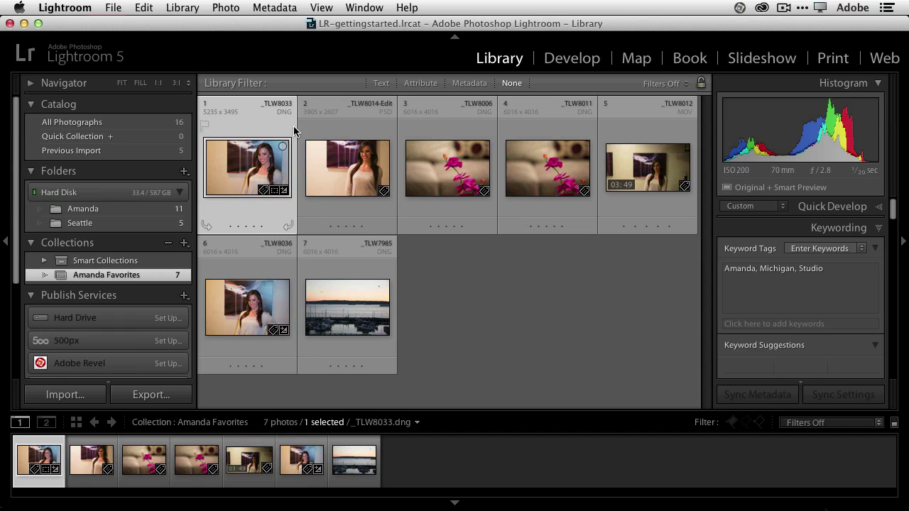
- Start exporting the _TLW8033 portrait to the hard drive and name the desktop subfolder For Web
{"action": "left_click", "coordinate": [106, 8]}
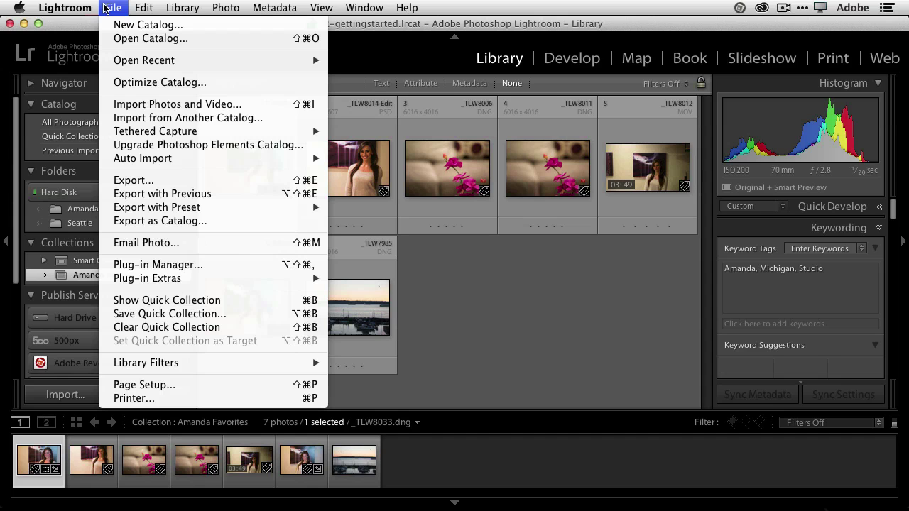
{"action": "left_click", "coordinate": [134, 181]}
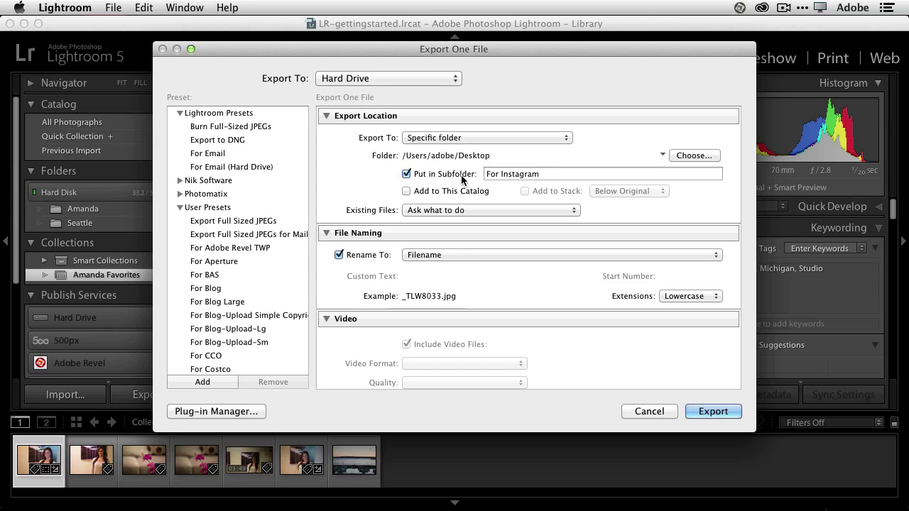
{"action": "left_click", "coordinate": [546, 176]}
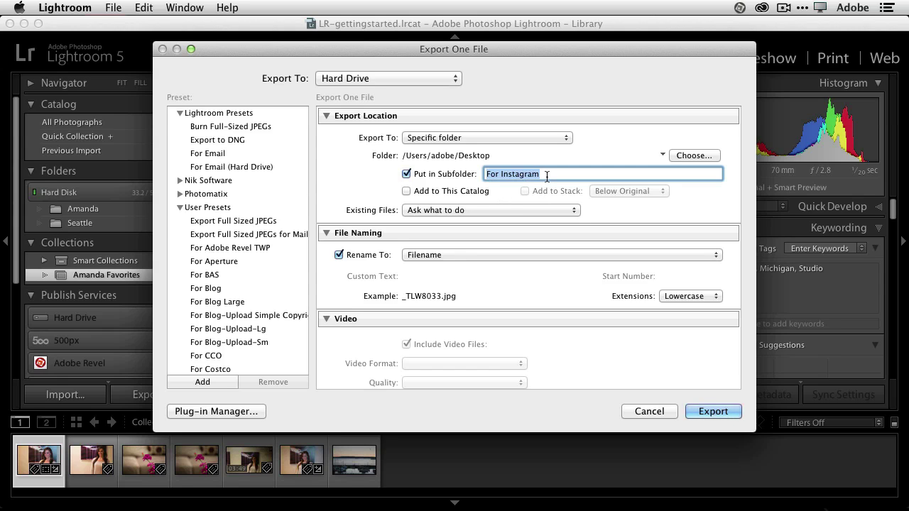
{"action": "type", "text": "For Web"}
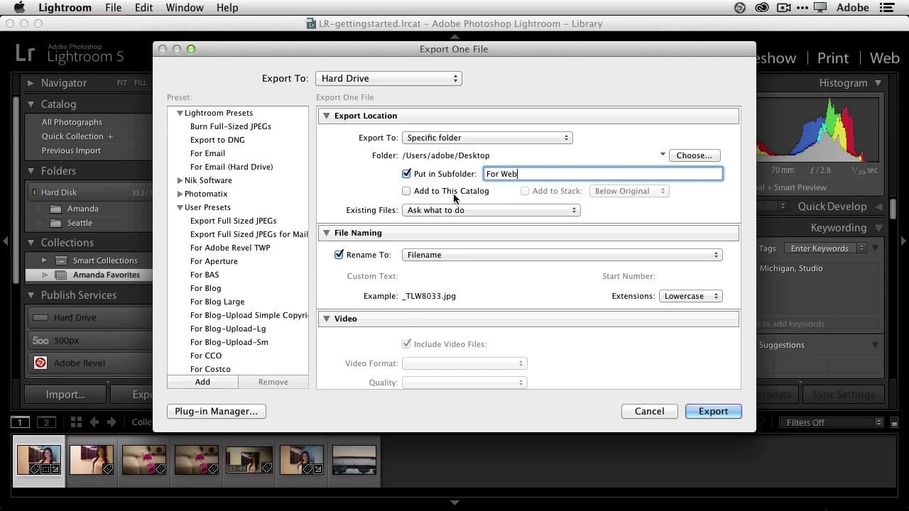
- Turn off file renaming for the export
{"action": "scroll", "coordinate": [459, 208], "scroll_direction": "down", "scroll_amount": 1}
{"action": "scroll", "coordinate": [460, 208], "scroll_direction": "down", "scroll_amount": 2}
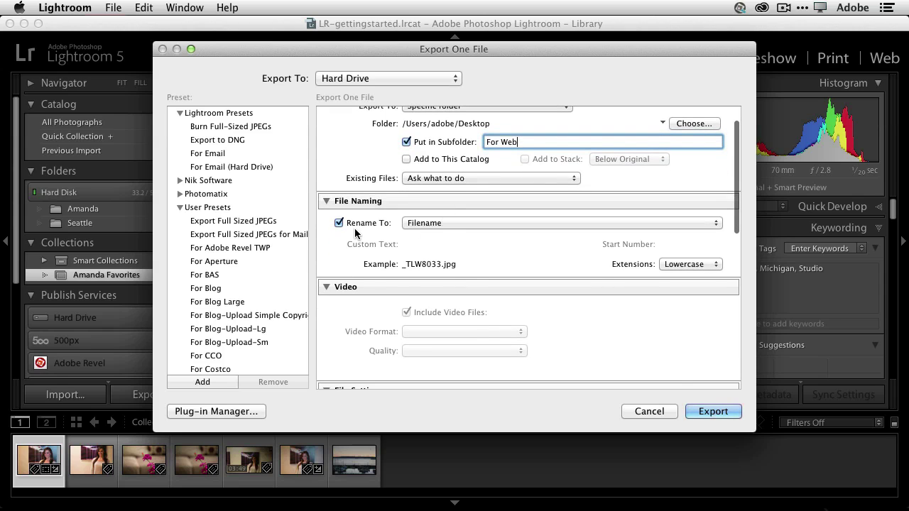
{"action": "scroll", "coordinate": [420, 231], "scroll_direction": "down", "scroll_amount": 1}
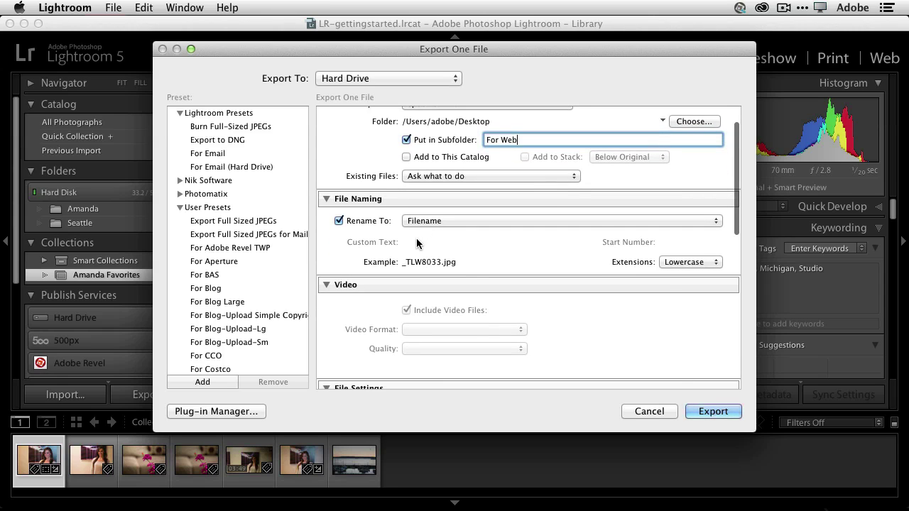
{"action": "left_click", "coordinate": [374, 221]}
- Keep the export's image format as JPEG and color space as sRGB, and set the quality to 74
{"action": "scroll", "coordinate": [468, 239], "scroll_direction": "down", "scroll_amount": 5}
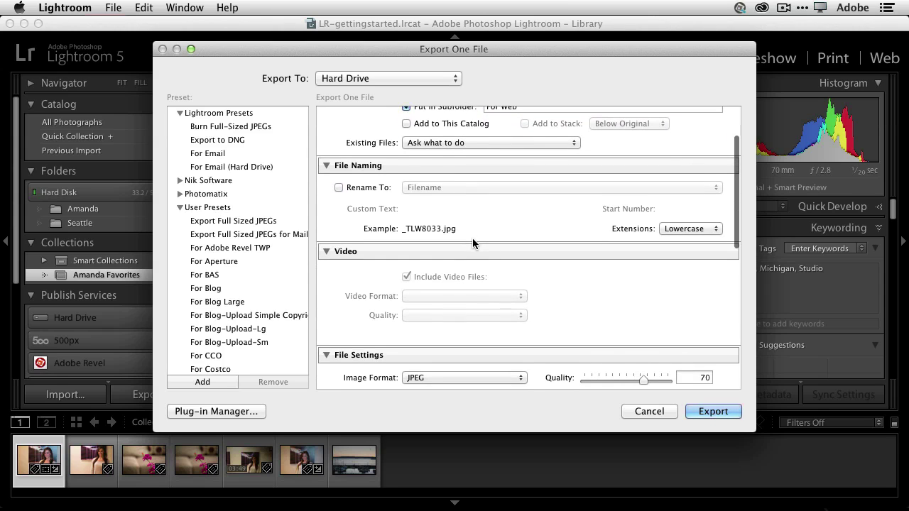
{"action": "scroll", "coordinate": [457, 242], "scroll_direction": "down", "scroll_amount": 1}
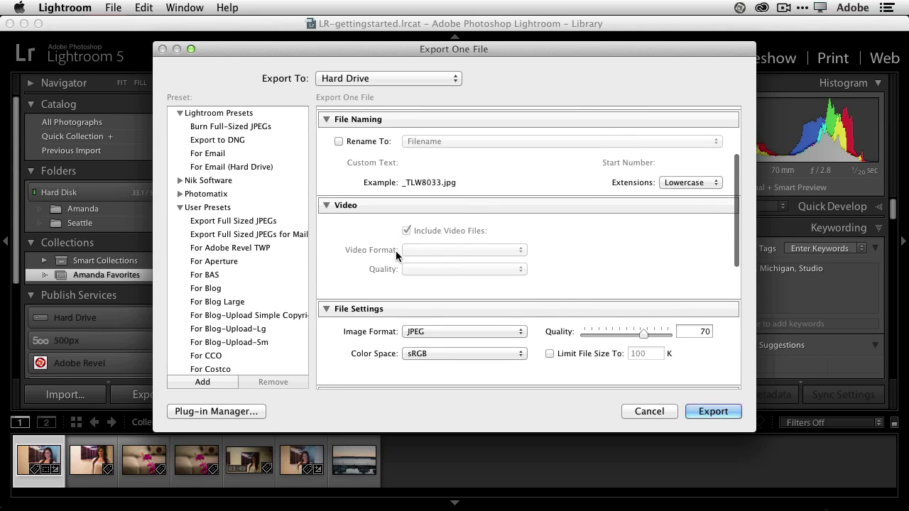
{"action": "scroll", "coordinate": [456, 272], "scroll_direction": "down", "scroll_amount": 5}
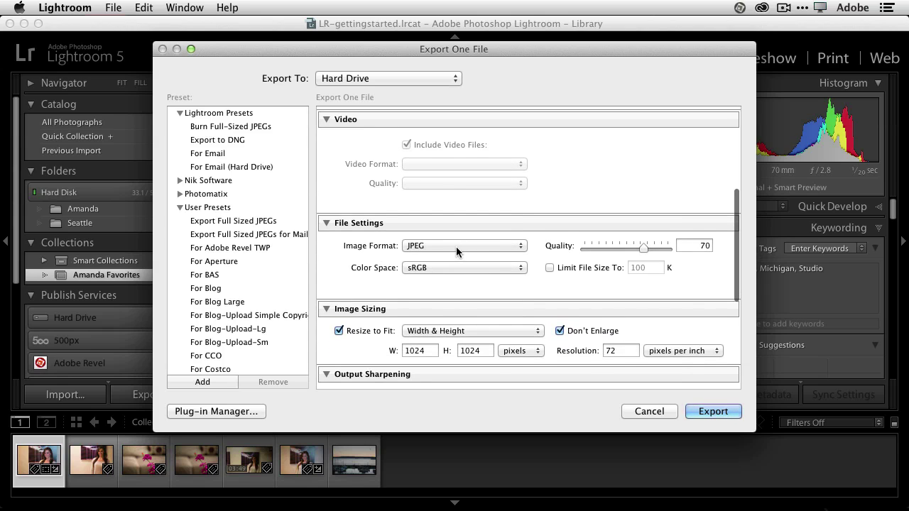
{"action": "left_click", "coordinate": [457, 246]}
{"action": "left_click", "coordinate": [457, 244]}
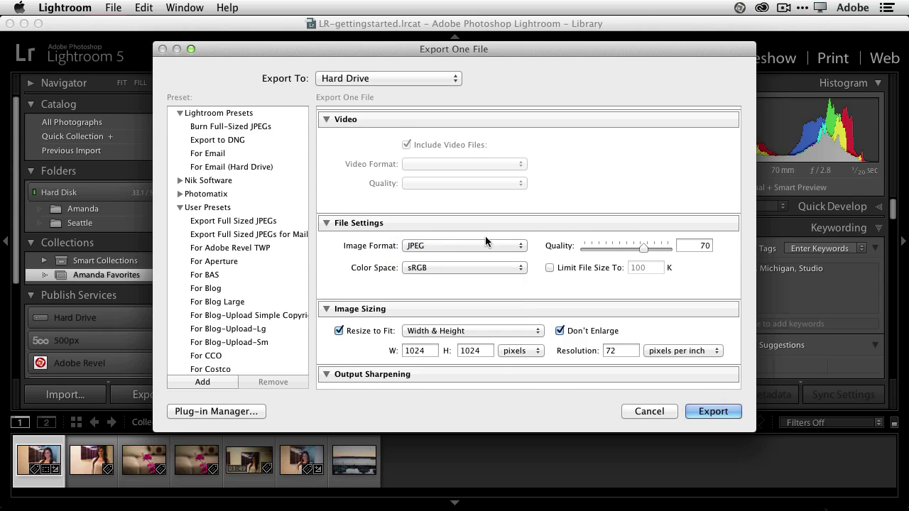
{"action": "scroll", "coordinate": [485, 236], "scroll_direction": "down", "scroll_amount": 2}
{"action": "left_click", "coordinate": [452, 228]}
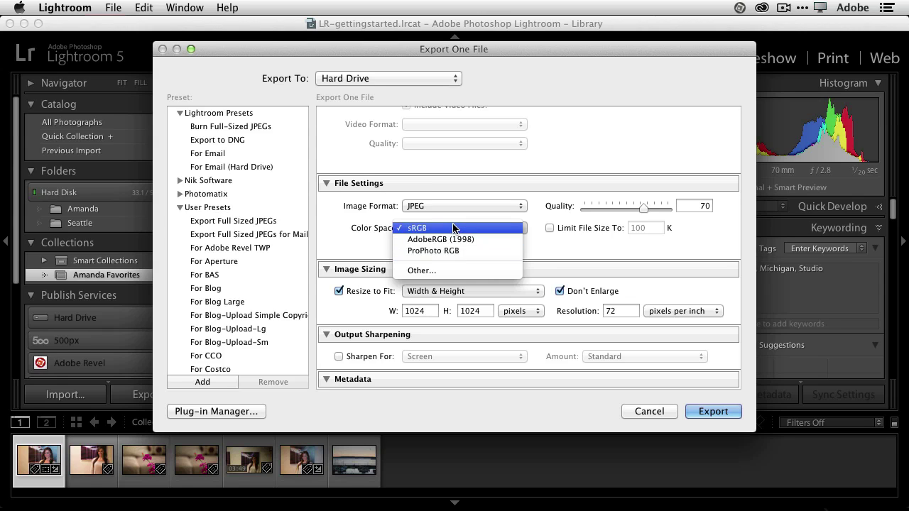
{"action": "left_click", "coordinate": [440, 228]}
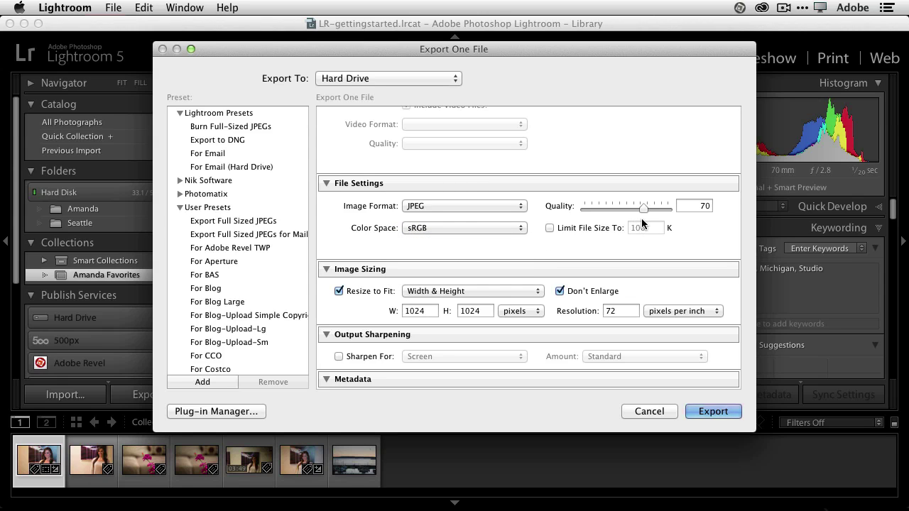
{"action": "mouse_move", "coordinate": [642, 208]}
{"action": "left_mouse_down"}
{"action": "mouse_move", "coordinate": [598, 211]}
{"action": "mouse_move", "coordinate": [645, 212]}
{"action": "left_mouse_up"}
- Apply the TWP Stamp 70 pct watermark to the export
{"action": "scroll", "coordinate": [392, 219], "scroll_direction": "down", "scroll_amount": 5}
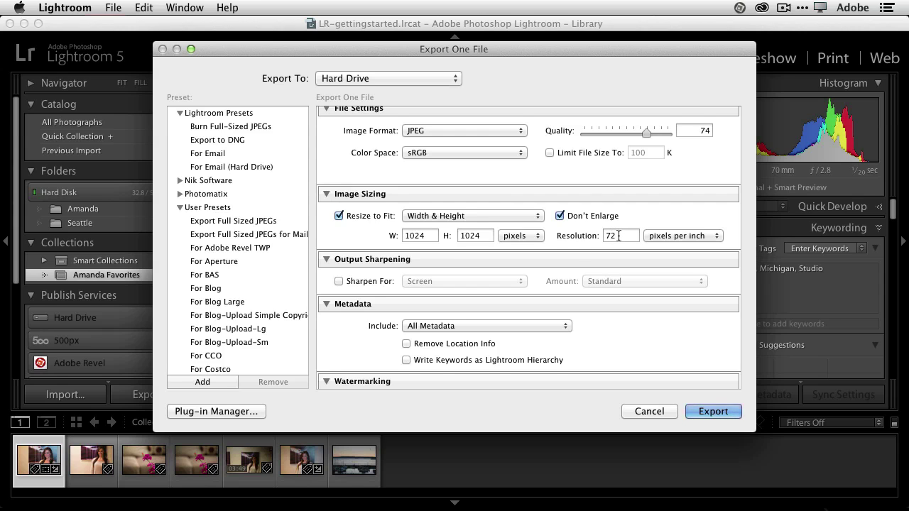
{"action": "scroll", "coordinate": [593, 256], "scroll_direction": "down", "scroll_amount": 5}
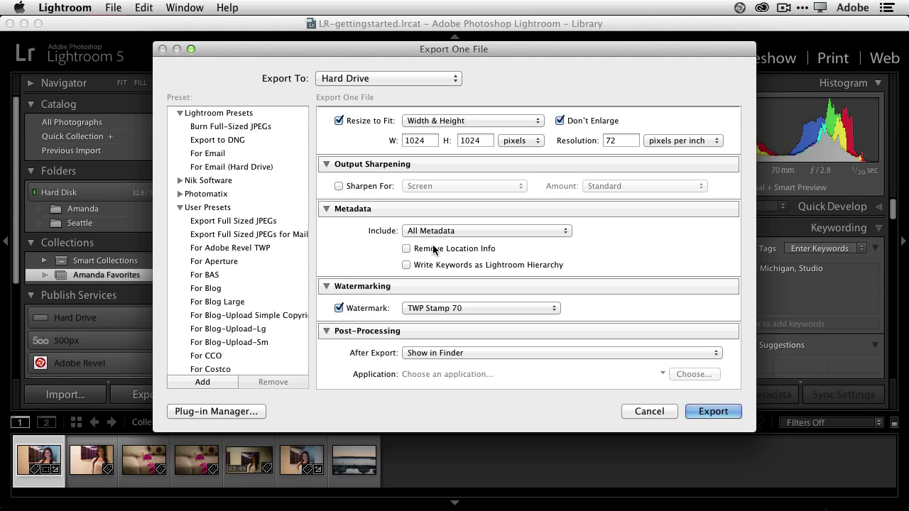
{"action": "left_click", "coordinate": [468, 306]}
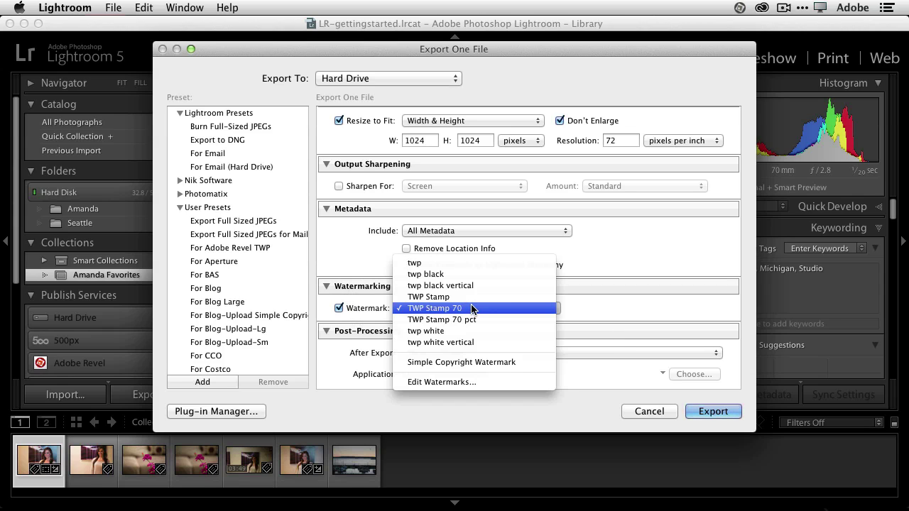
{"action": "left_click", "coordinate": [475, 319]}
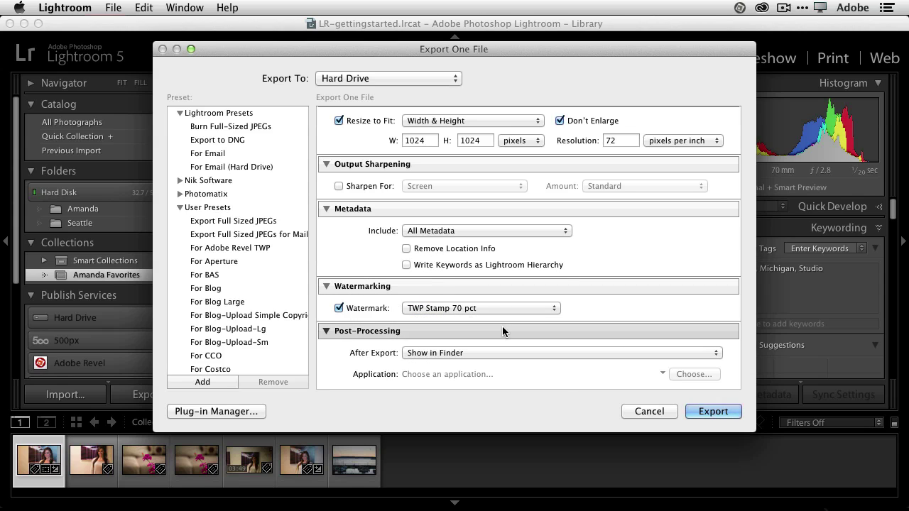
{"action": "scroll", "coordinate": [505, 326], "scroll_direction": "down", "scroll_amount": 3}
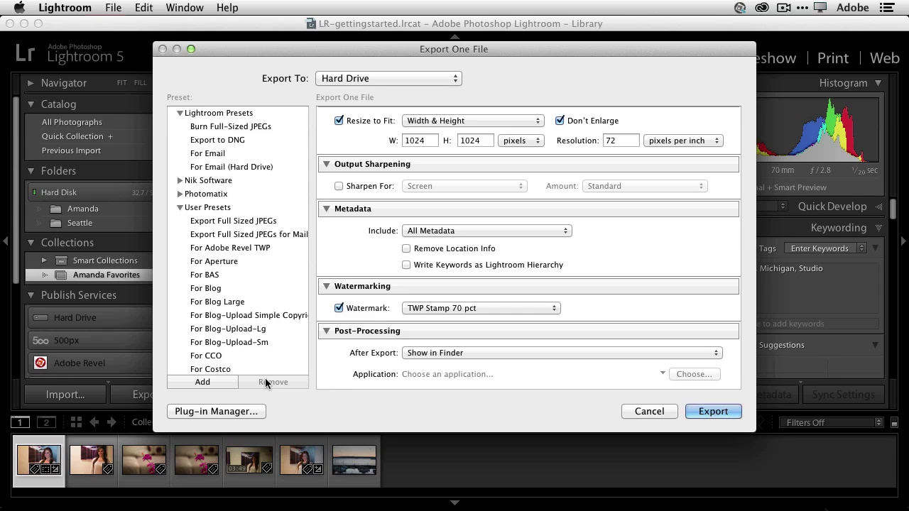
- Save the current export settings in User Presets as a new preset named For Web LR5
{"action": "left_click", "coordinate": [218, 384]}
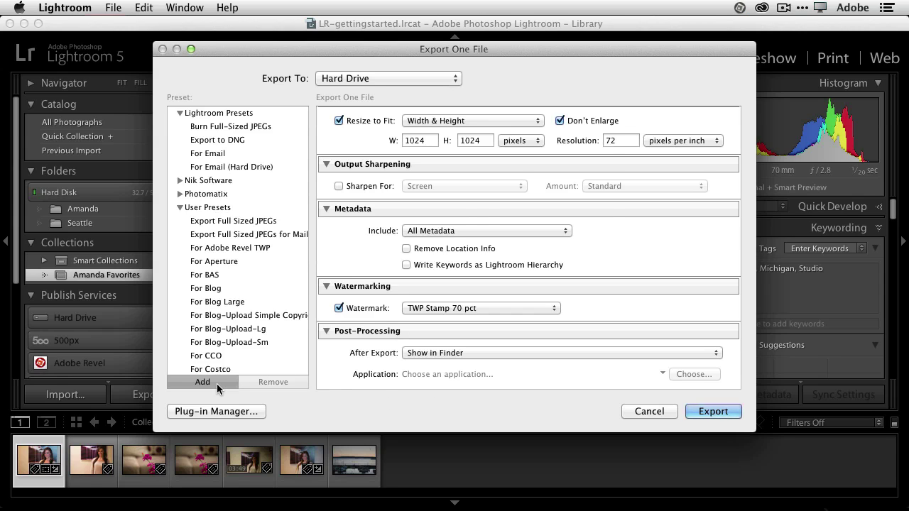
{"action": "type", "text": "For Web"}
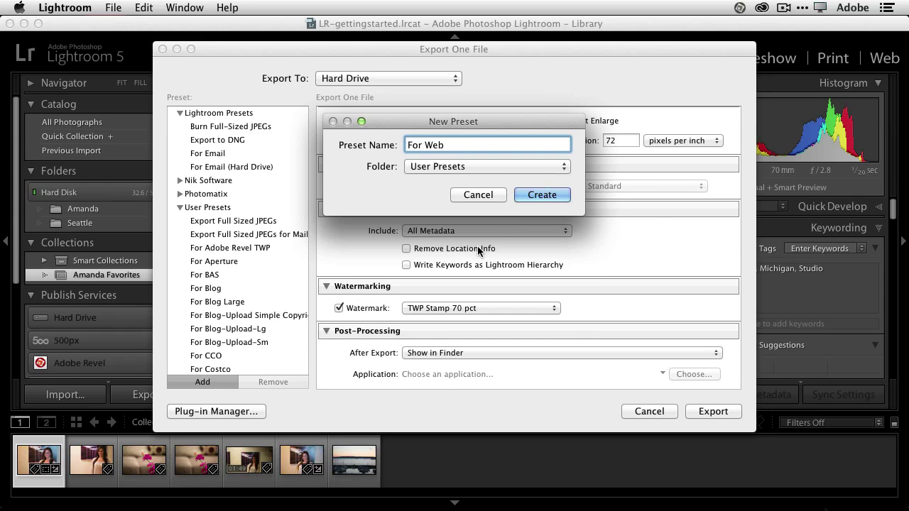
{"action": "left_click", "coordinate": [544, 196]}
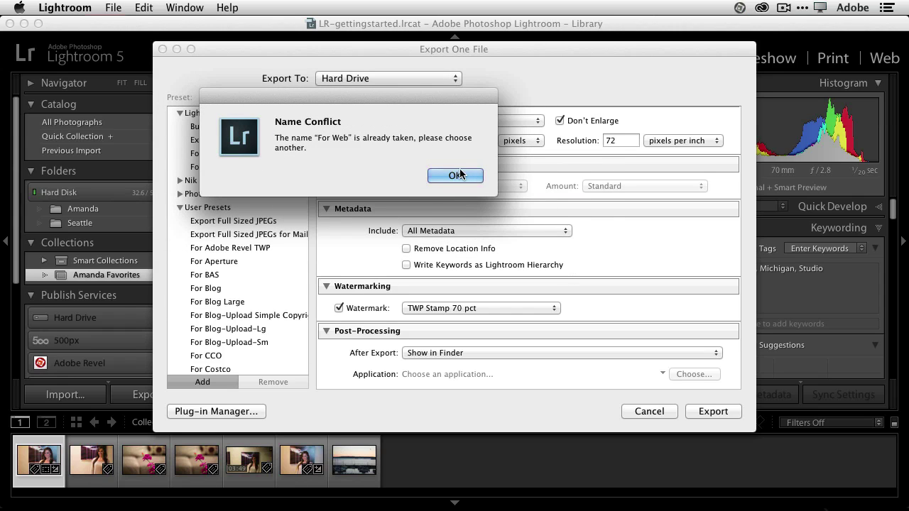
{"action": "left_click", "coordinate": [455, 176]}
{"action": "key", "text": "Right"}
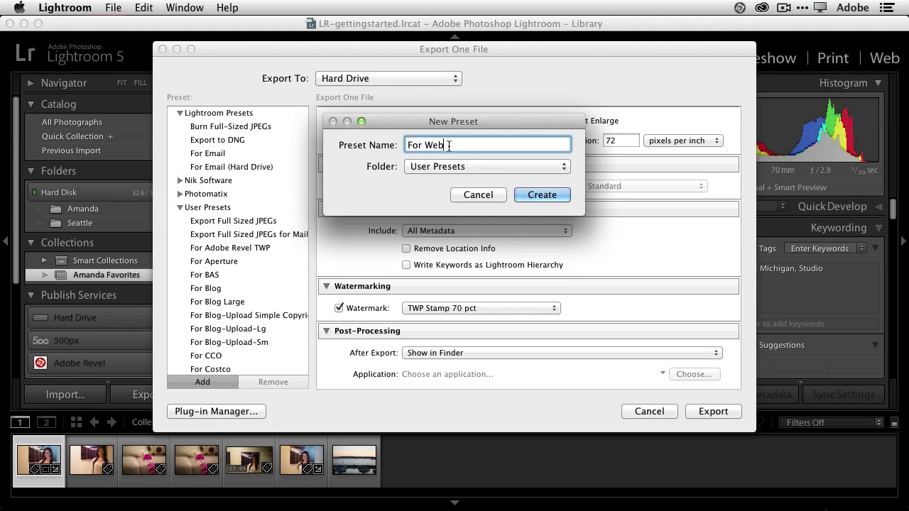
{"action": "type", "text": "LR5"}
{"action": "left_click", "coordinate": [565, 192]}
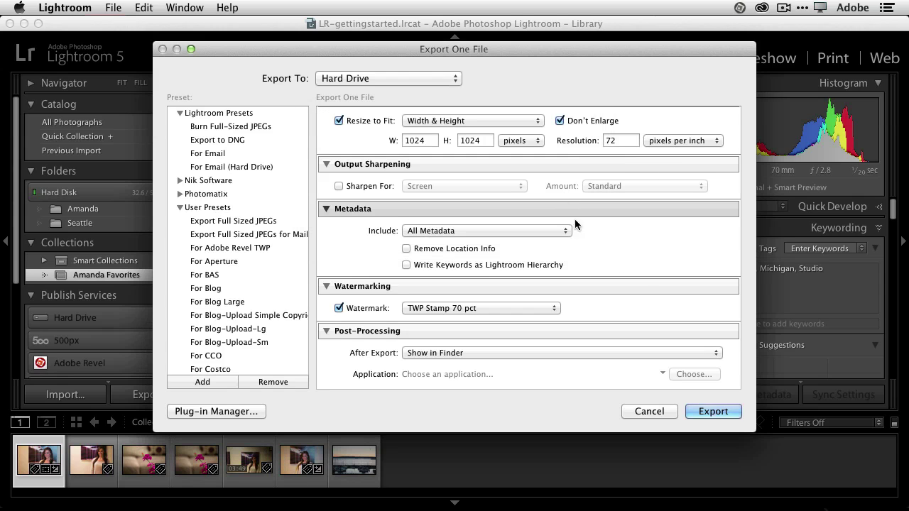
- Export the portrait and preview the resulting _TLW8033.jpg in the For Web folder to check its watermark
{"action": "left_click", "coordinate": [708, 412]}
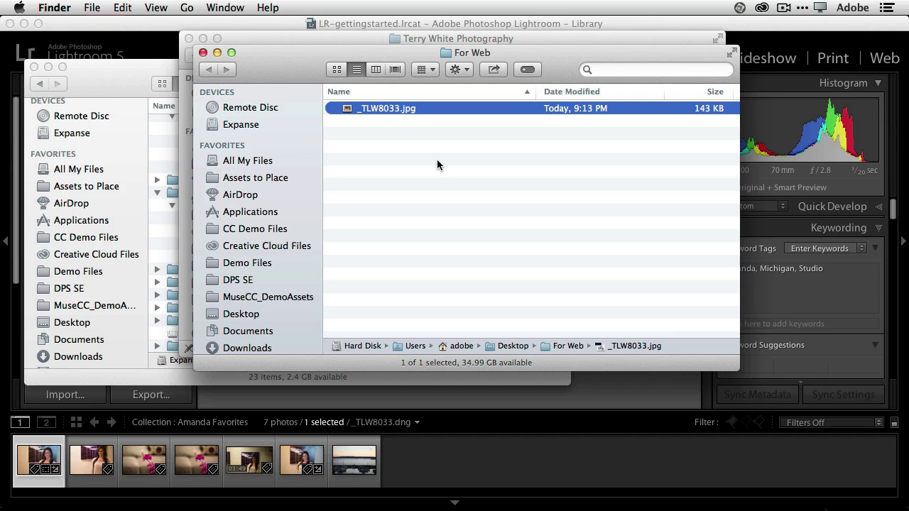
{"action": "key", "text": "space"}
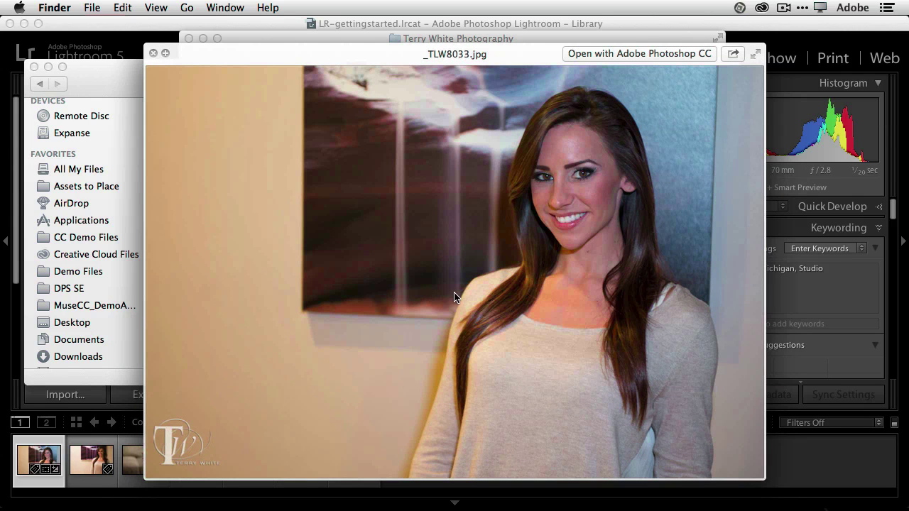
{"action": "key", "text": "space"}
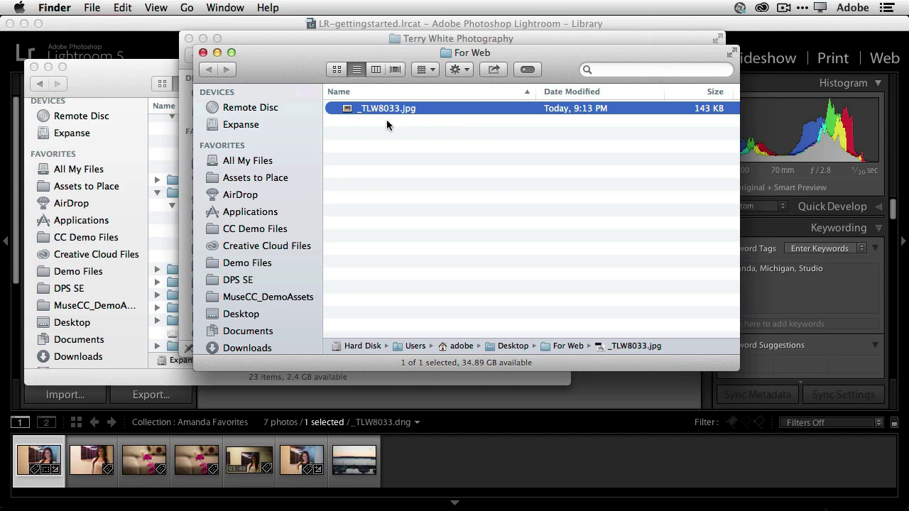
- Return to Lightroom and try emailing the _TLW8033 portrait through Apple Mail at Large - 800 px long edge, high quality, without sending it
{"action": "left_click", "coordinate": [257, 25]}
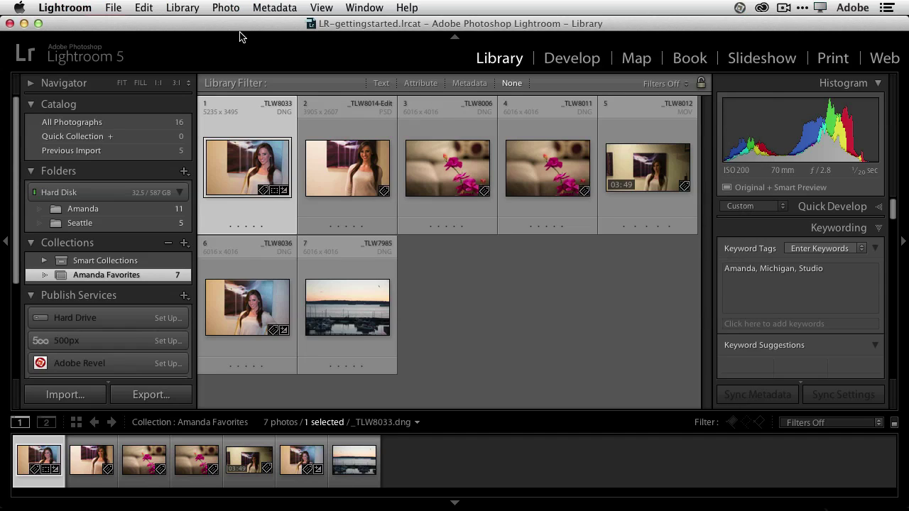
{"action": "left_click", "coordinate": [112, 8]}
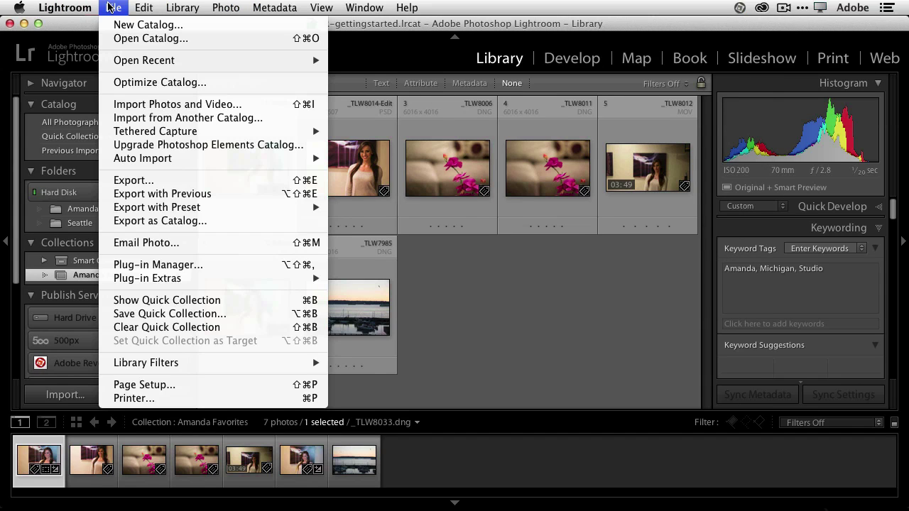
{"action": "left_click", "coordinate": [194, 244]}
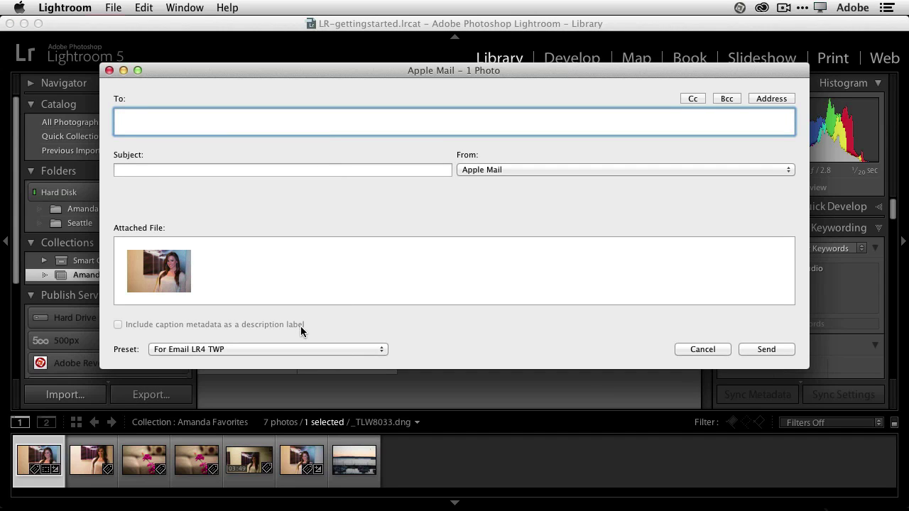
{"action": "left_click", "coordinate": [250, 349]}
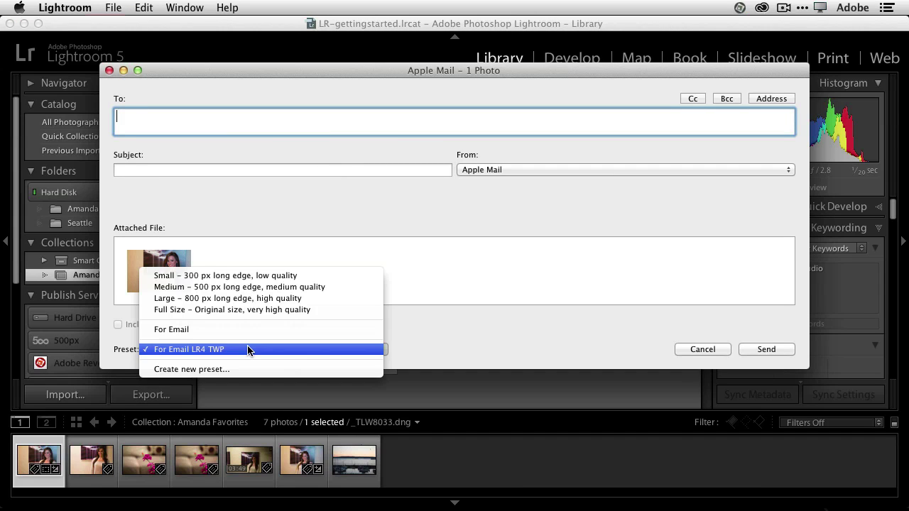
{"action": "left_click", "coordinate": [281, 298]}
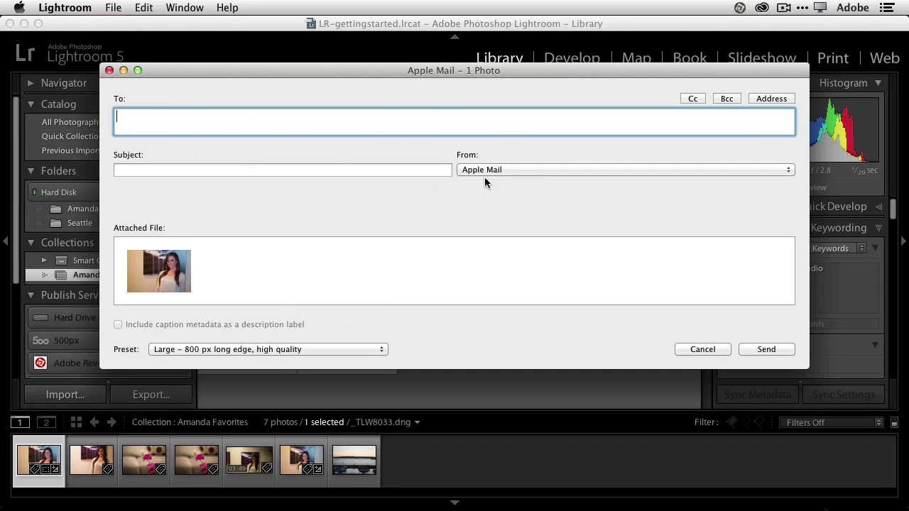
{"action": "left_click", "coordinate": [522, 172]}
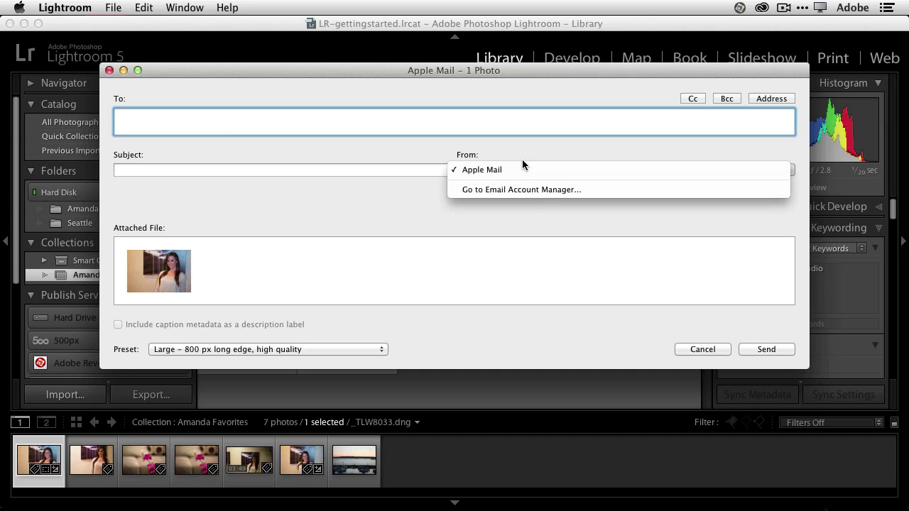
{"action": "left_click", "coordinate": [496, 220]}
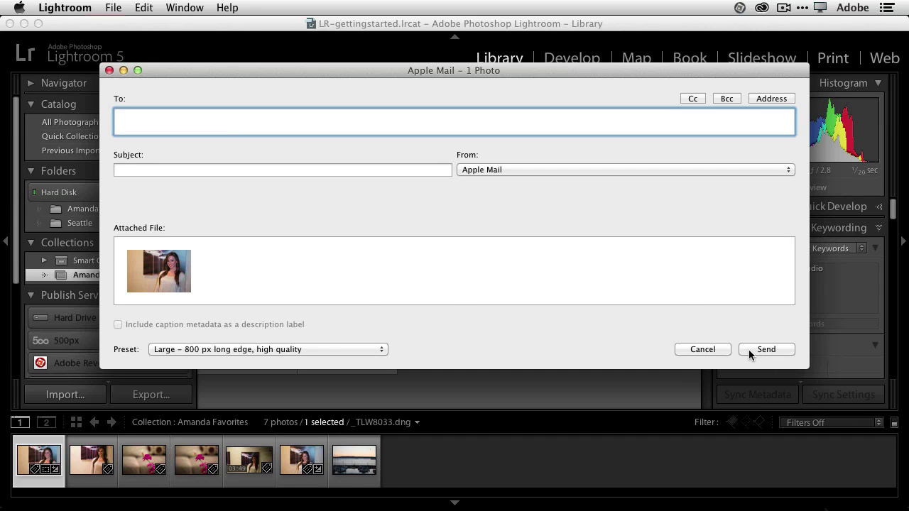
{"action": "left_click", "coordinate": [712, 349]}
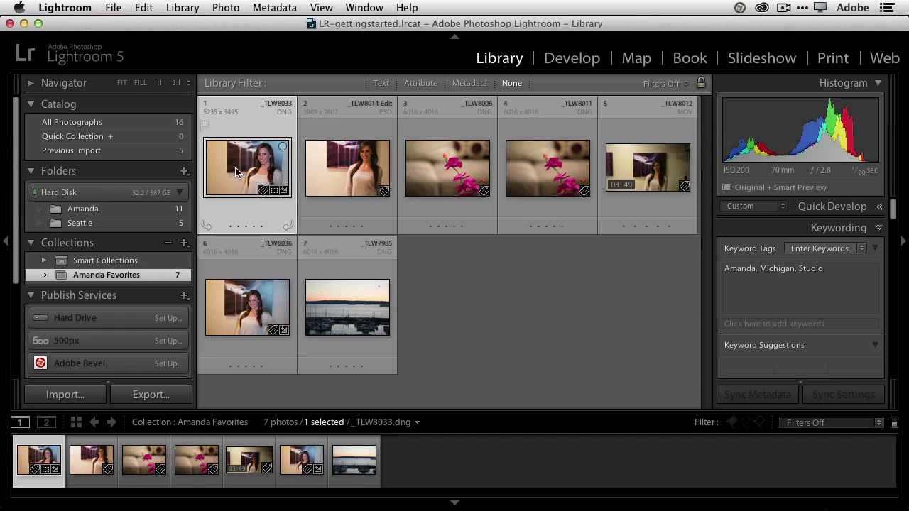
- Add _TLW8006 and _TLW7985 to the selected _TLW8033, open all three in the Print module and look through the print pages
{"action": "left_click", "coordinate": [471, 175], "text": "super"}
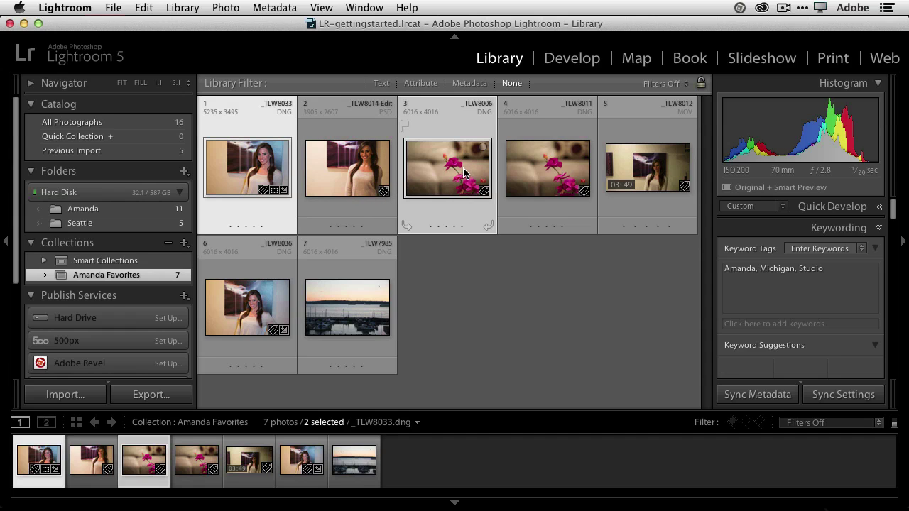
{"action": "left_click", "coordinate": [353, 331], "text": "super"}
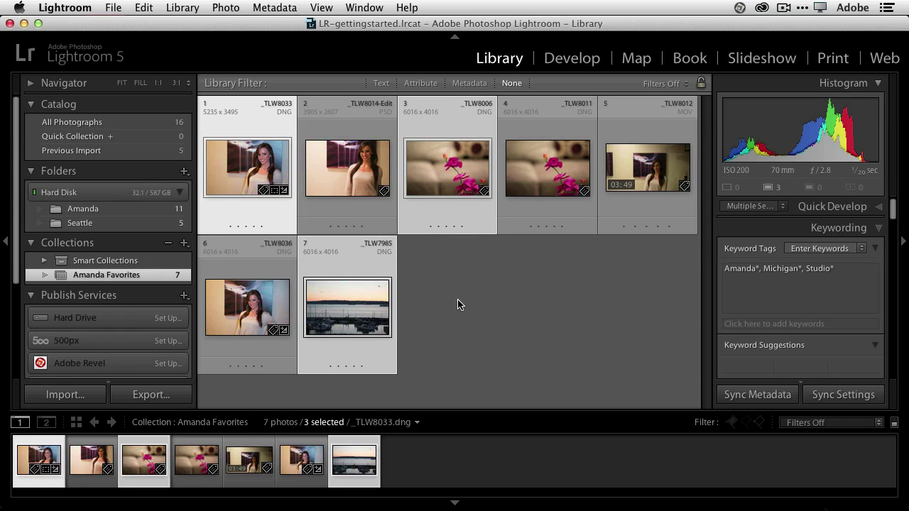
{"action": "left_click", "coordinate": [832, 58]}
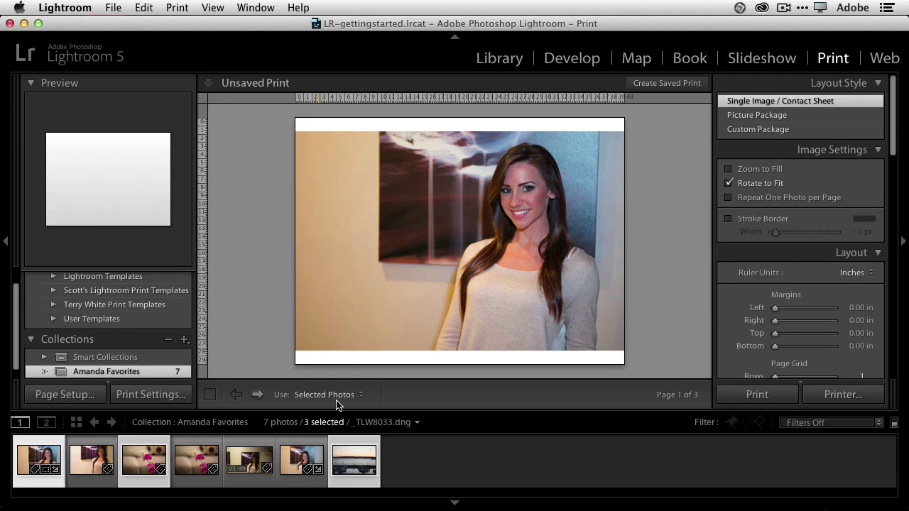
{"action": "left_click", "coordinate": [258, 395]}
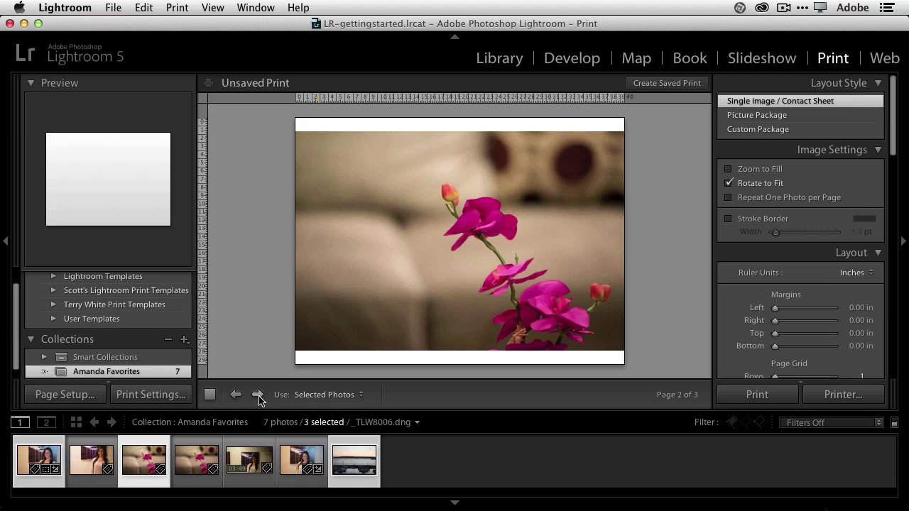
{"action": "left_click", "coordinate": [258, 395]}
{"action": "left_click", "coordinate": [235, 396]}
{"action": "left_click", "coordinate": [235, 397]}
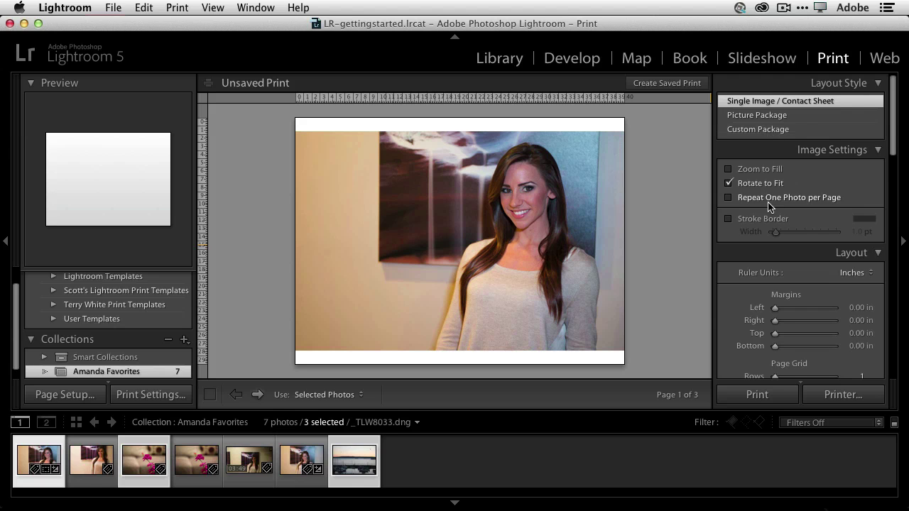
{"action": "left_click_drag", "start_coordinate": [776, 309], "coordinate": [755, 314]}
{"action": "scroll", "coordinate": [763, 313], "scroll_direction": "down", "scroll_amount": 6}
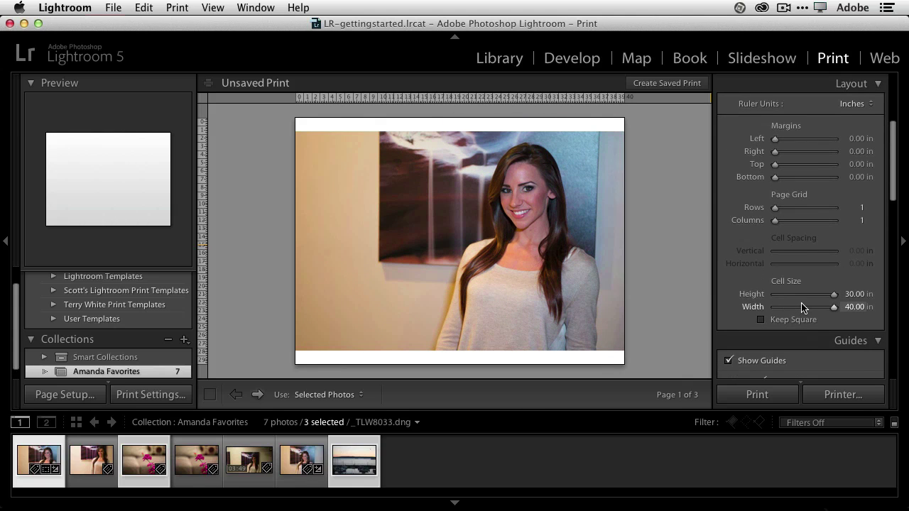
{"action": "mouse_move", "coordinate": [774, 207]}
{"action": "left_mouse_down"}
{"action": "mouse_move", "coordinate": [779, 221]}
{"action": "mouse_move", "coordinate": [759, 213]}
{"action": "left_mouse_up"}
- Apply the 3 Square Large 10x8 template from the Terry White Print Templates to the selected photos
{"action": "scroll", "coordinate": [149, 314], "scroll_direction": "up", "scroll_amount": 2}
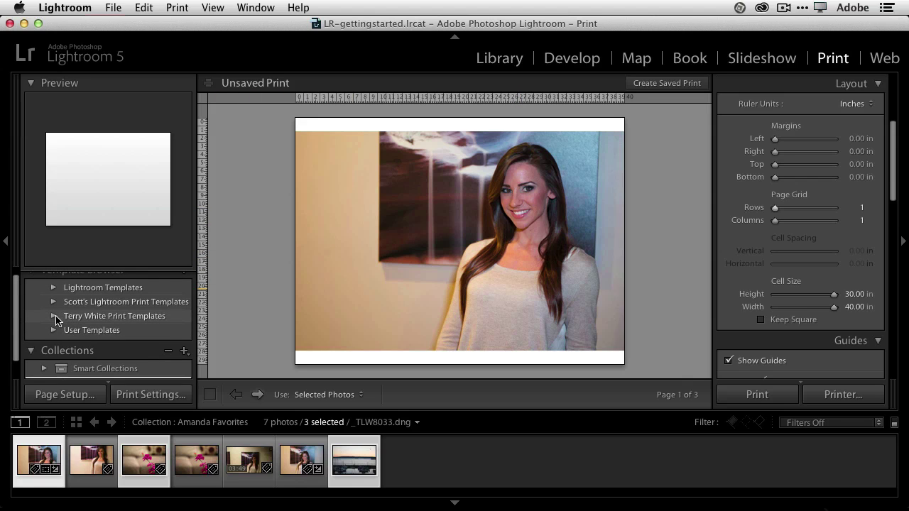
{"action": "left_click", "coordinate": [55, 316]}
{"action": "scroll", "coordinate": [146, 313], "scroll_direction": "down", "scroll_amount": 4}
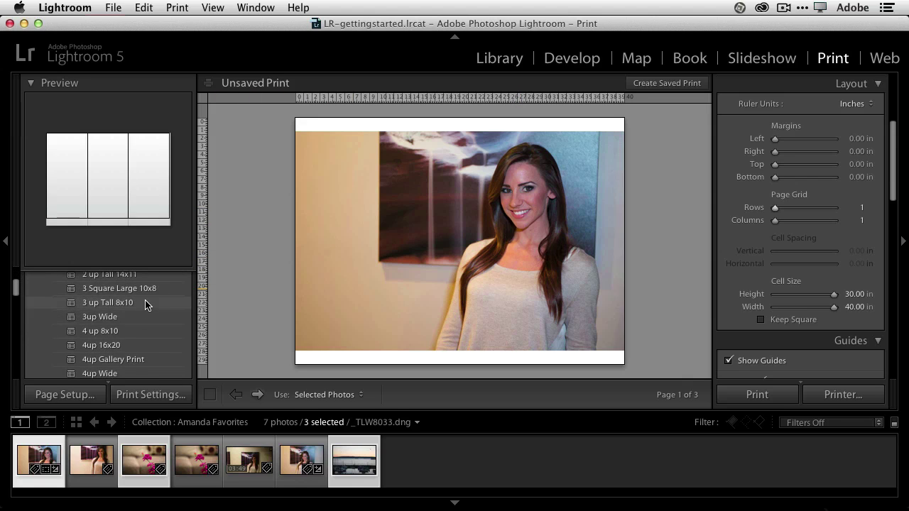
{"action": "left_click", "coordinate": [140, 289]}
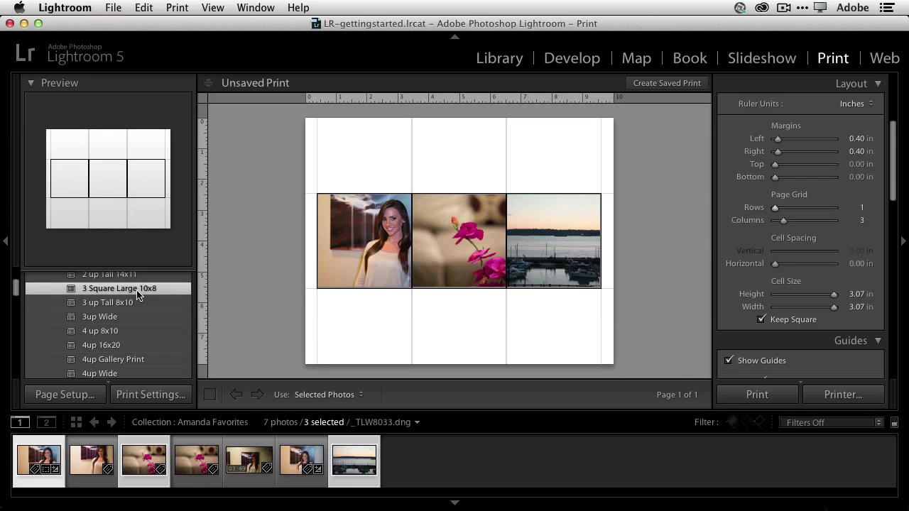
- Apply the 3 up Tall 8x10 print template and reposition the portrait and flower photos within their cells to frame the subjects
{"action": "left_click", "coordinate": [119, 303]}
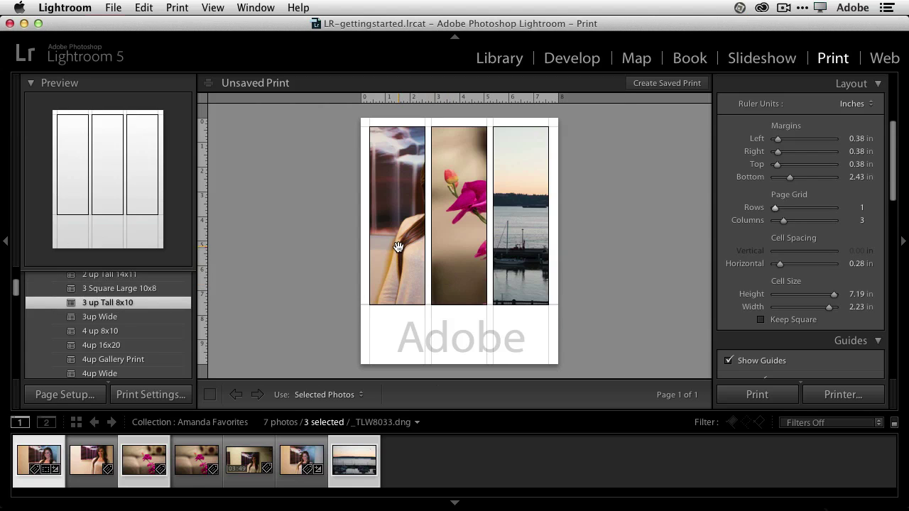
{"action": "left_click_drag", "start_coordinate": [397, 248], "coordinate": [360, 247]}
{"action": "left_click_drag", "start_coordinate": [472, 246], "coordinate": [456, 246]}
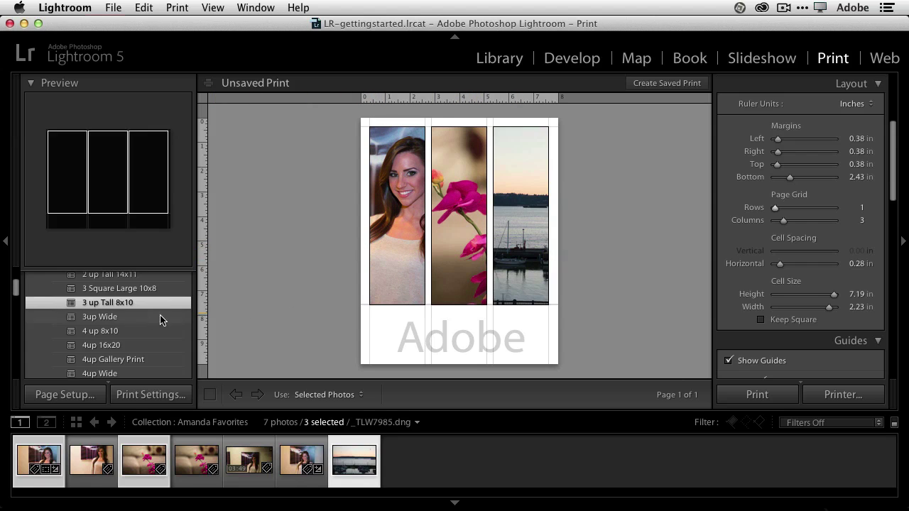
- Try the 4 up 8x10 print template and switch the layout to the 7x5 Gallery Print template
{"action": "left_click", "coordinate": [130, 332]}
{"action": "scroll", "coordinate": [128, 347], "scroll_direction": "down", "scroll_amount": 5}
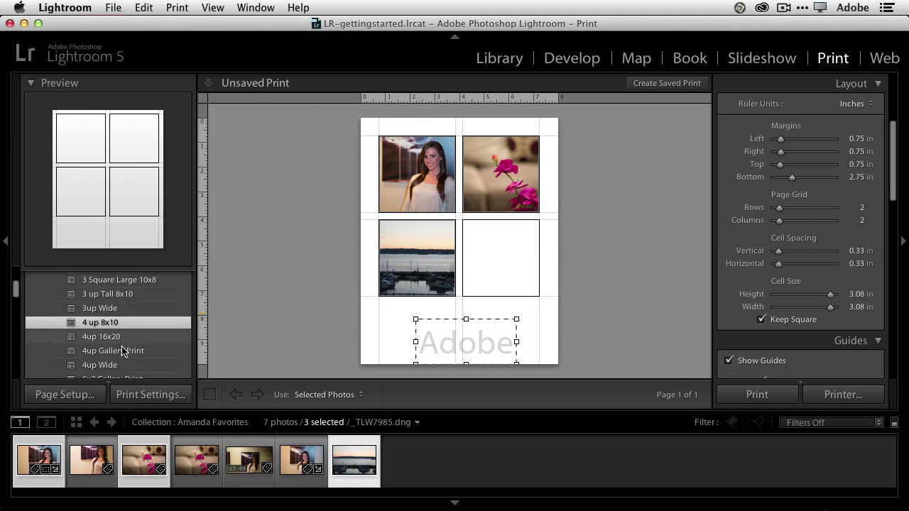
{"action": "scroll", "coordinate": [131, 346], "scroll_direction": "down", "scroll_amount": 2}
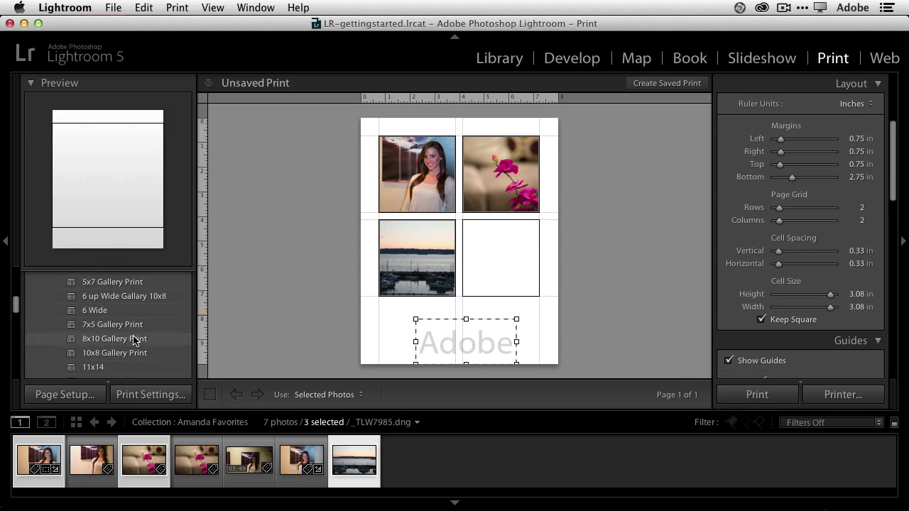
{"action": "left_click", "coordinate": [134, 339]}
{"action": "left_click", "coordinate": [140, 326]}
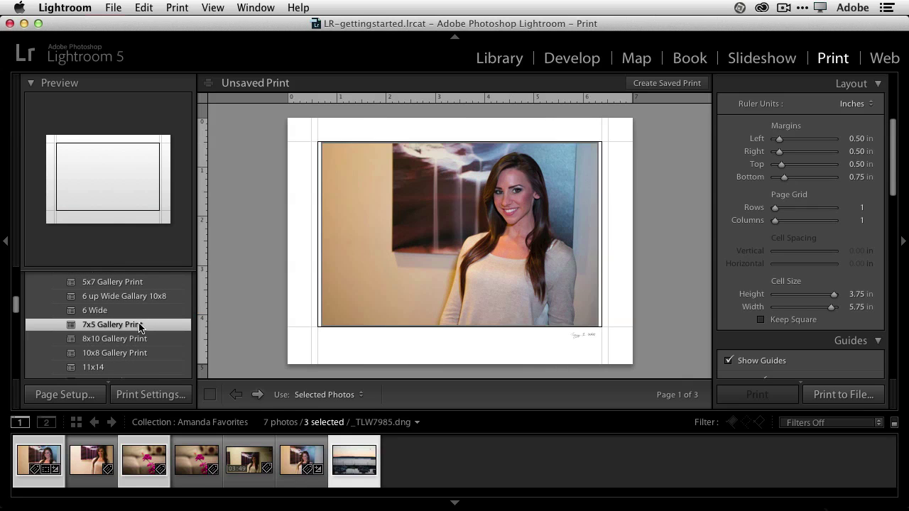
- Try the 10x8 Gallery Print and 11x14 templates on the selected photos
{"action": "left_click", "coordinate": [131, 353]}
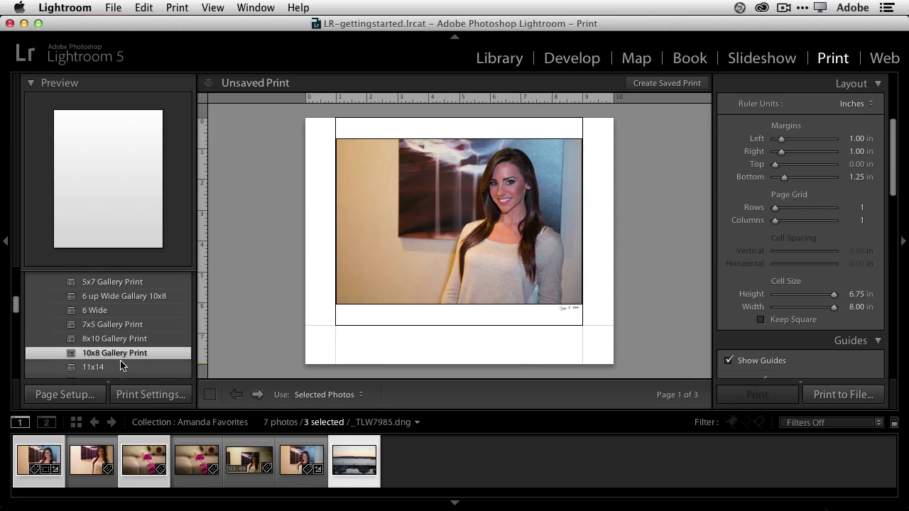
{"action": "left_click", "coordinate": [122, 367]}
{"action": "scroll", "coordinate": [131, 359], "scroll_direction": "up", "scroll_amount": 5}
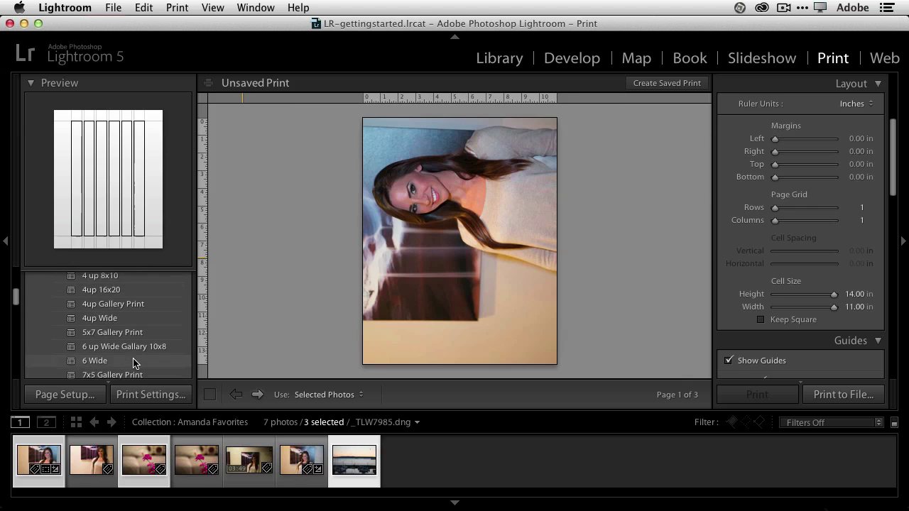
{"action": "scroll", "coordinate": [134, 362], "scroll_direction": "up", "scroll_amount": 4}
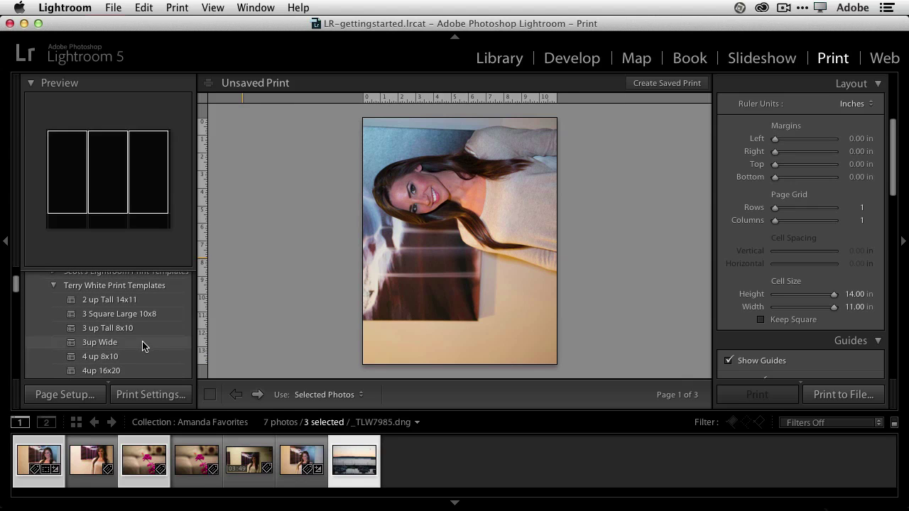
- Compare the 3 Square Large 10x8 template with 3 up Tall 8x10 and apply 3 up Tall 8x10 to the photos
{"action": "left_click", "coordinate": [146, 328]}
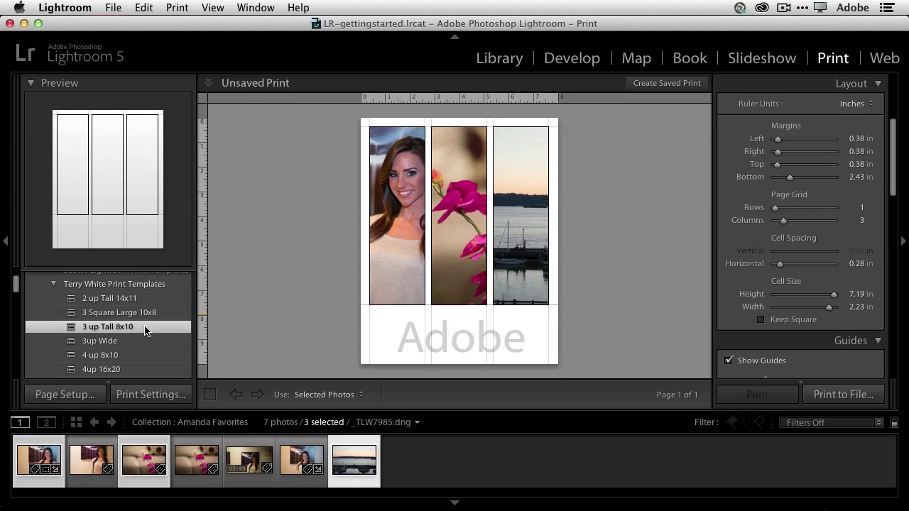
{"action": "left_click", "coordinate": [146, 317]}
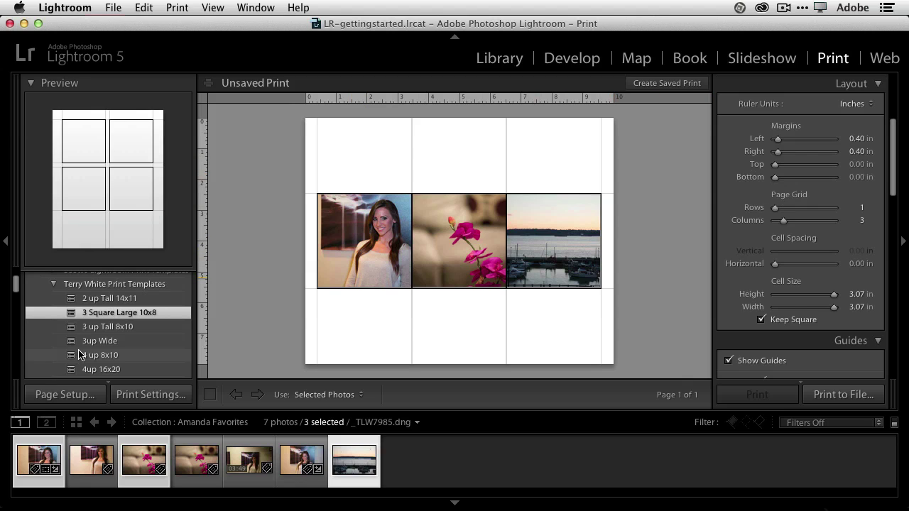
{"action": "left_click", "coordinate": [120, 328]}
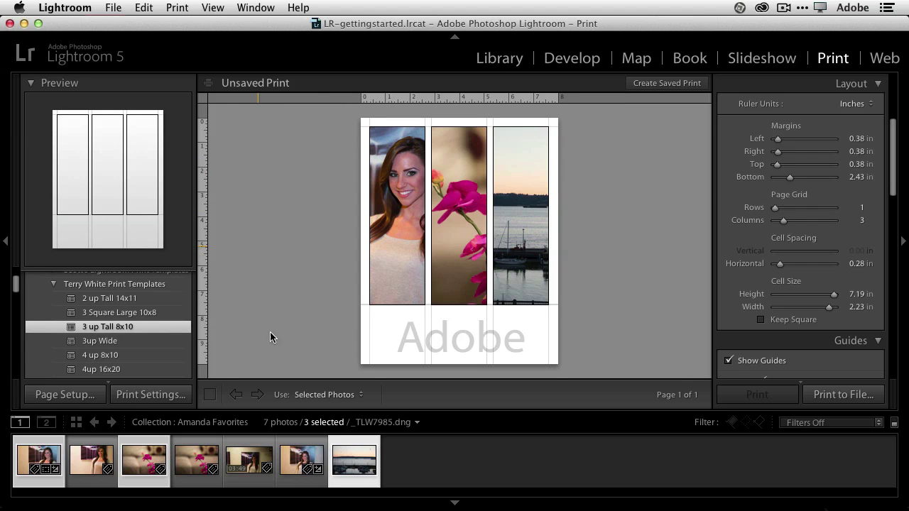
- Select the identity plate below the photos, then turn its display on the page off and on again
{"action": "left_click", "coordinate": [469, 344]}
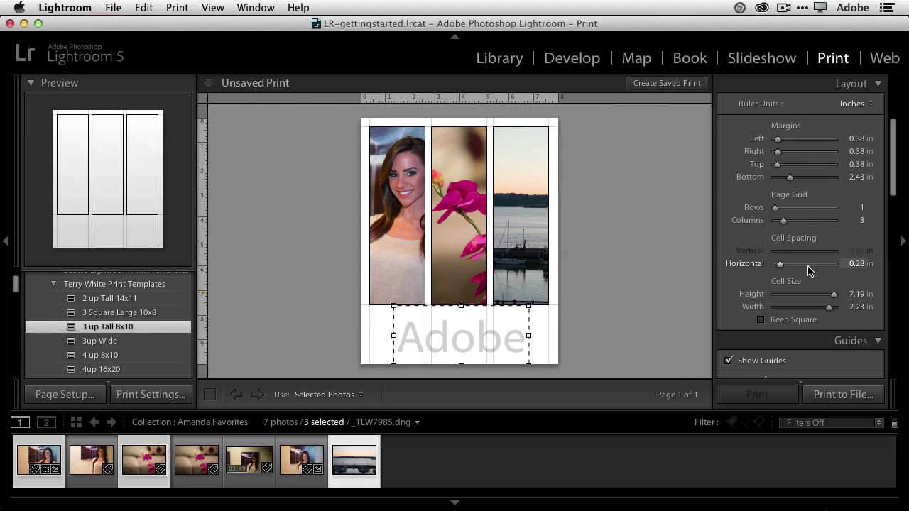
{"action": "scroll", "coordinate": [808, 266], "scroll_direction": "down", "scroll_amount": 5}
{"action": "scroll", "coordinate": [808, 270], "scroll_direction": "down", "scroll_amount": 3}
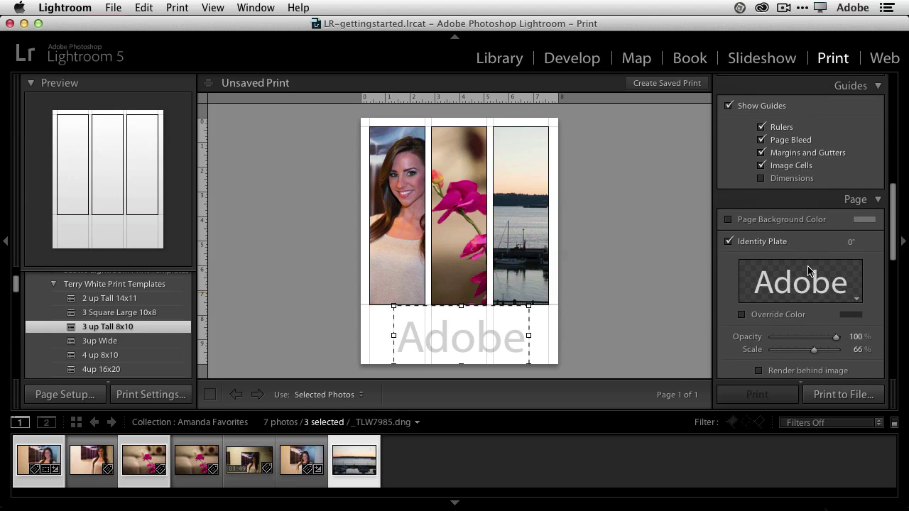
{"action": "left_click", "coordinate": [729, 237]}
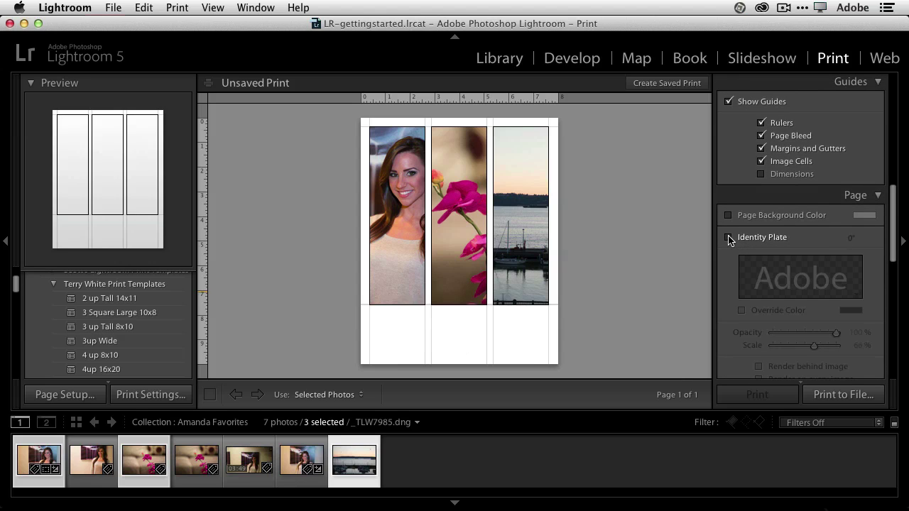
{"action": "left_click", "coordinate": [729, 237]}
- Replace the text identity plate with the graphic TW_stamp_final.png and scale it to 9%, centred below the middle photo
{"action": "left_click", "coordinate": [857, 294]}
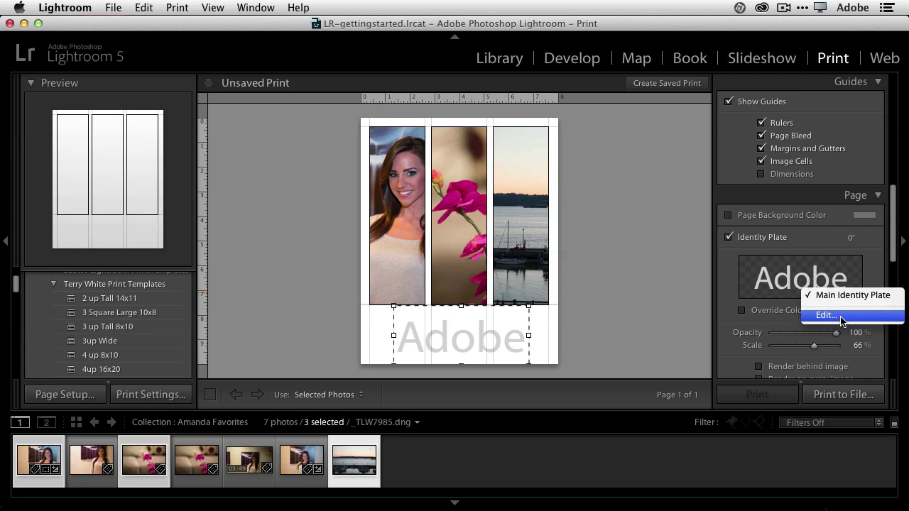
{"action": "left_click", "coordinate": [842, 322]}
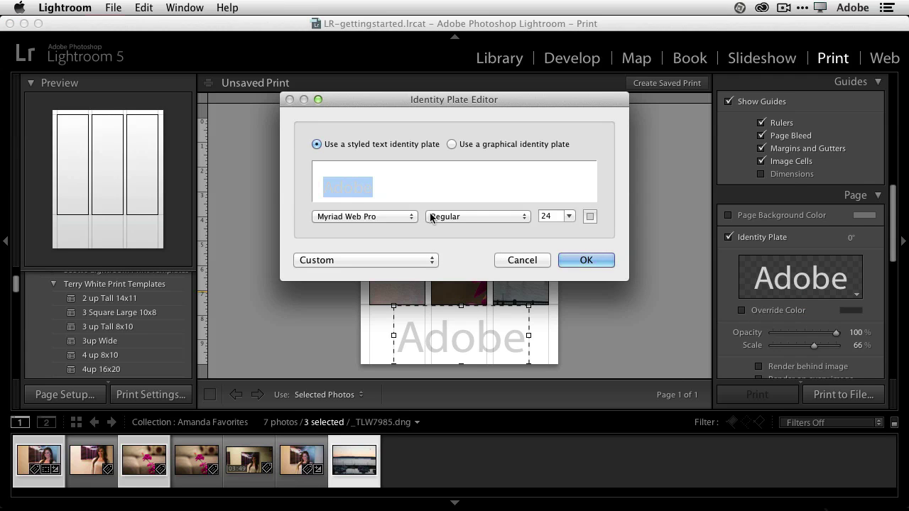
{"action": "left_click", "coordinate": [452, 145]}
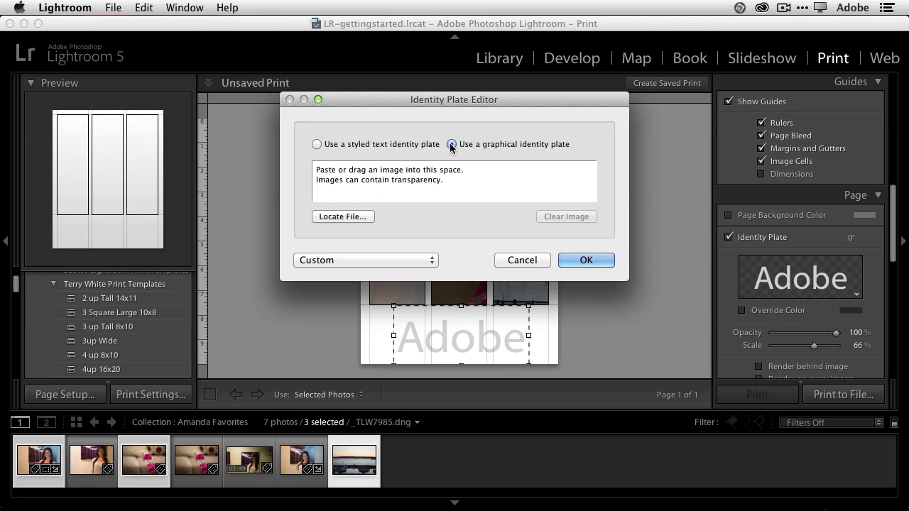
{"action": "left_click", "coordinate": [326, 217]}
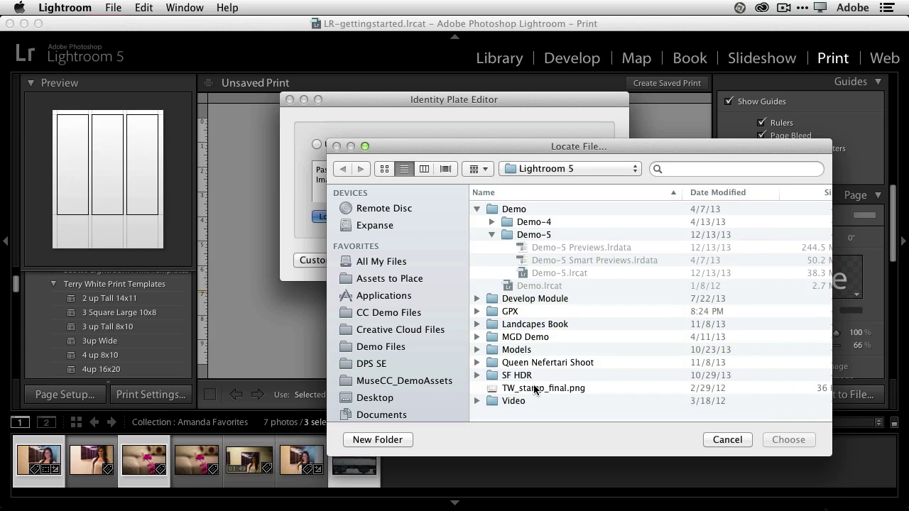
{"action": "double_click", "coordinate": [534, 389]}
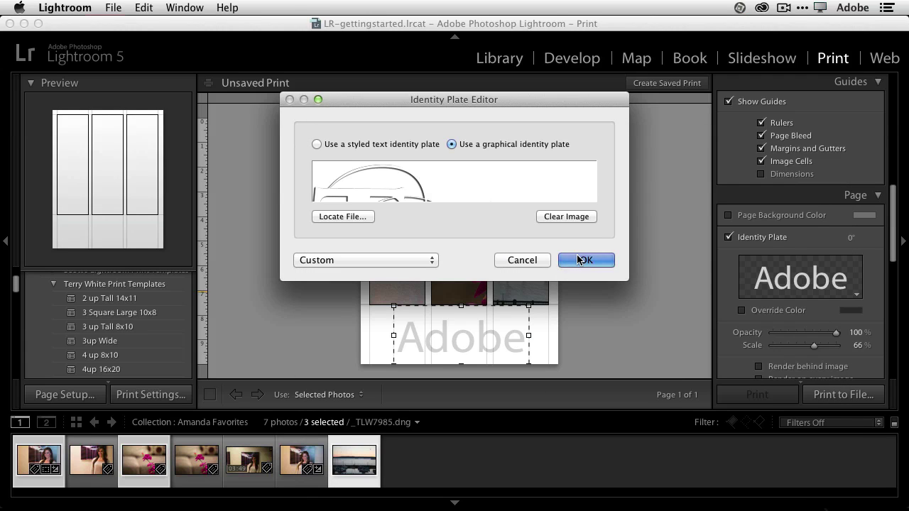
{"action": "left_click", "coordinate": [580, 260]}
{"action": "left_click_drag", "start_coordinate": [532, 284], "coordinate": [458, 328]}
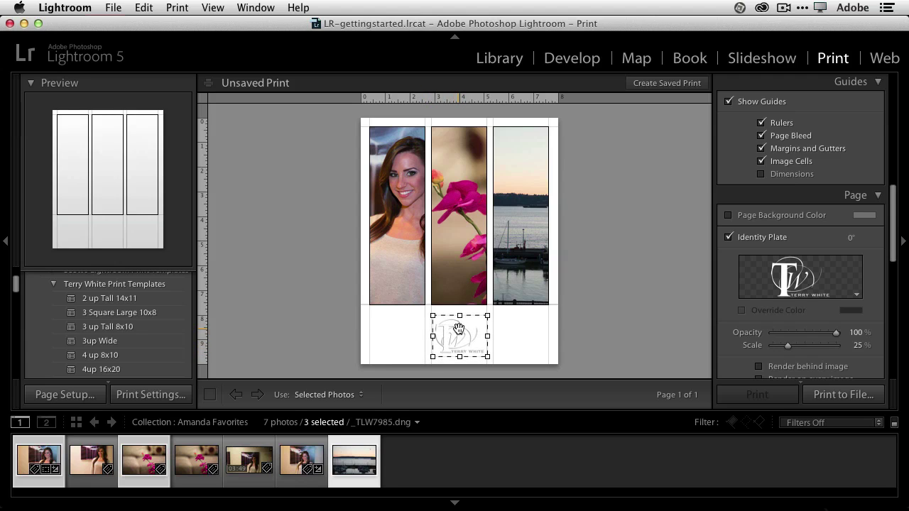
{"action": "left_click_drag", "start_coordinate": [487, 356], "coordinate": [458, 335]}
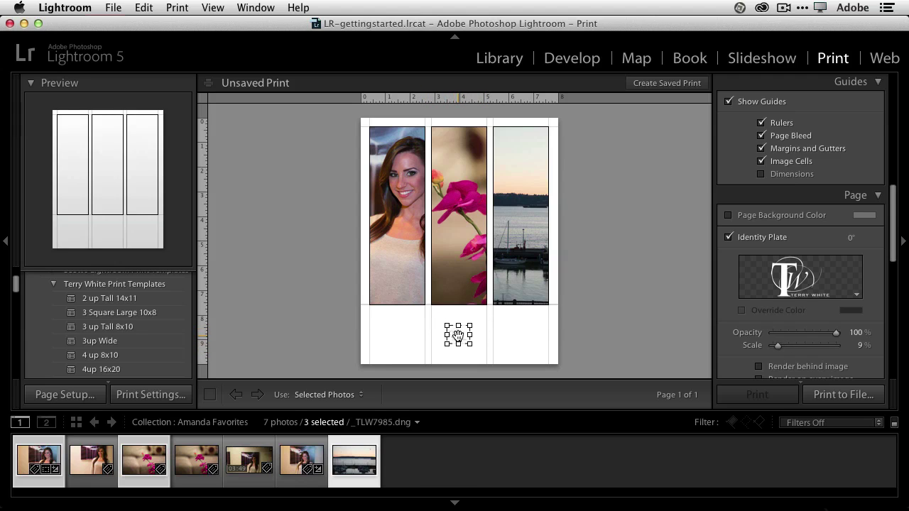
- Switch the print job output to Printer and back to JPEG File, and review the color management settings
{"action": "scroll", "coordinate": [822, 306], "scroll_direction": "down", "scroll_amount": 5}
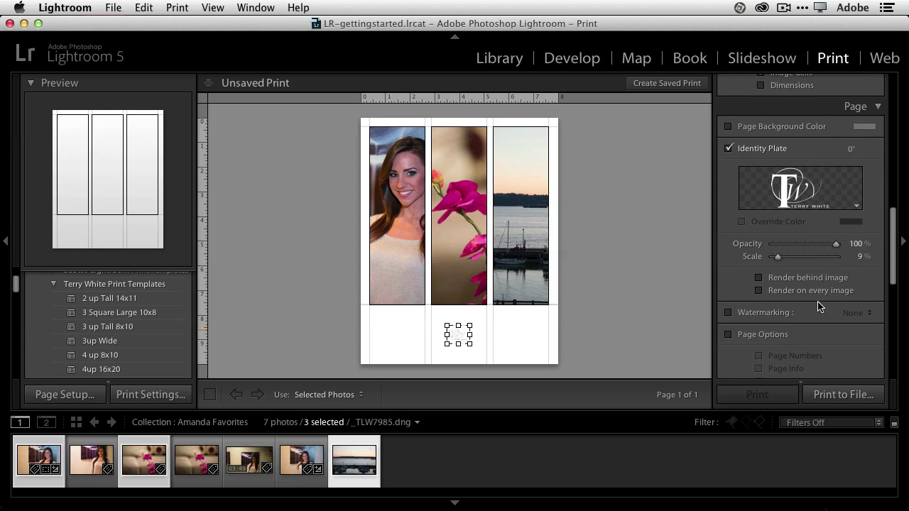
{"action": "scroll", "coordinate": [815, 348], "scroll_direction": "down", "scroll_amount": 8}
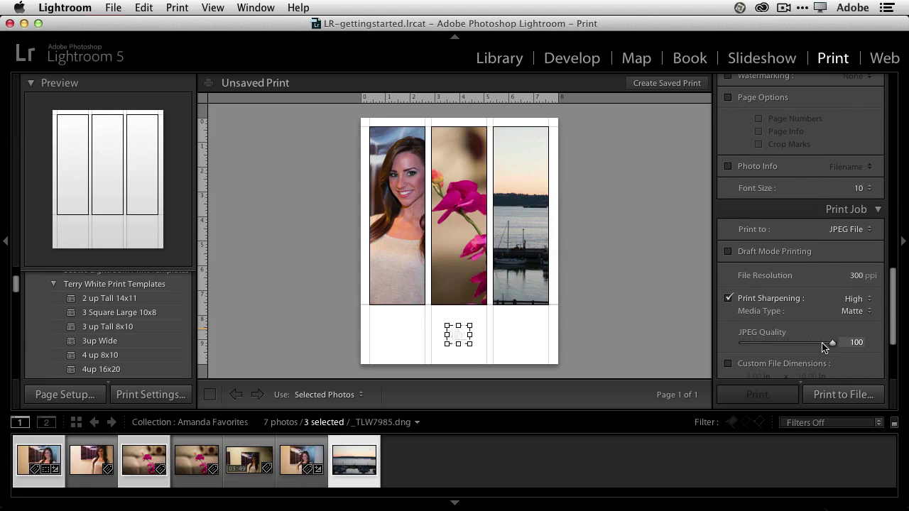
{"action": "left_click", "coordinate": [846, 194]}
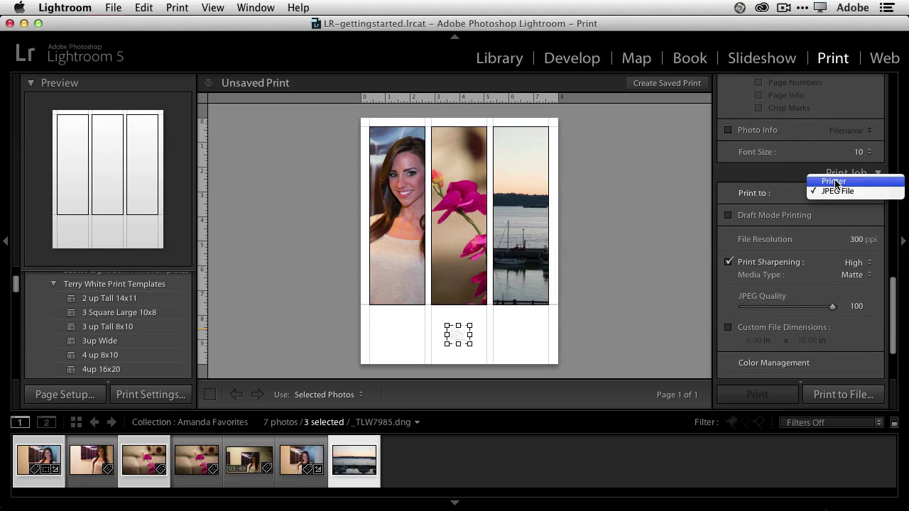
{"action": "left_click", "coordinate": [842, 180]}
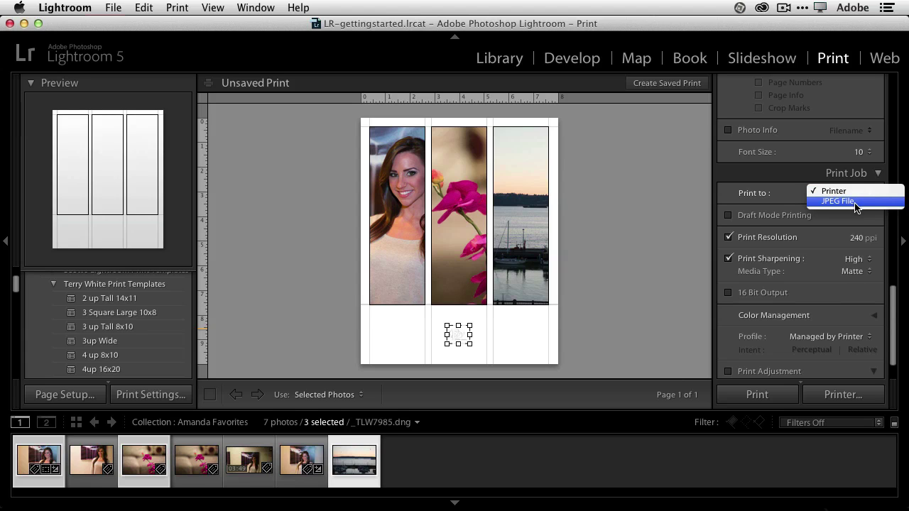
{"action": "left_click", "coordinate": [856, 200]}
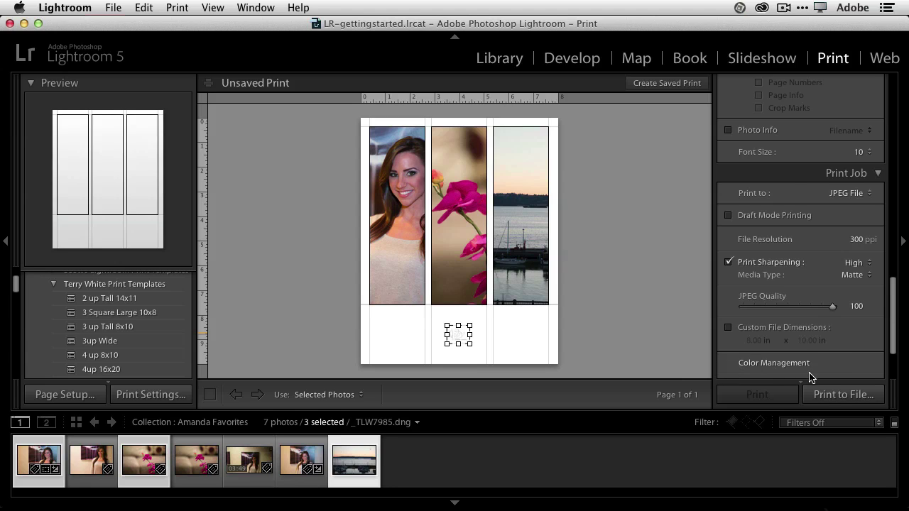
{"action": "left_click", "coordinate": [818, 352]}
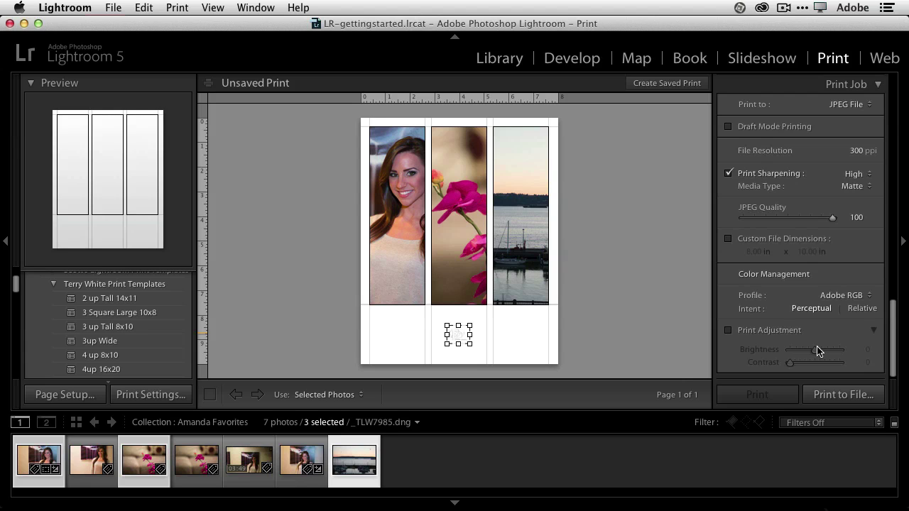
- Return to the Library grid, deselect the photos and add a new folder named Pictures on the Stuff drive
{"action": "key", "text": "g"}
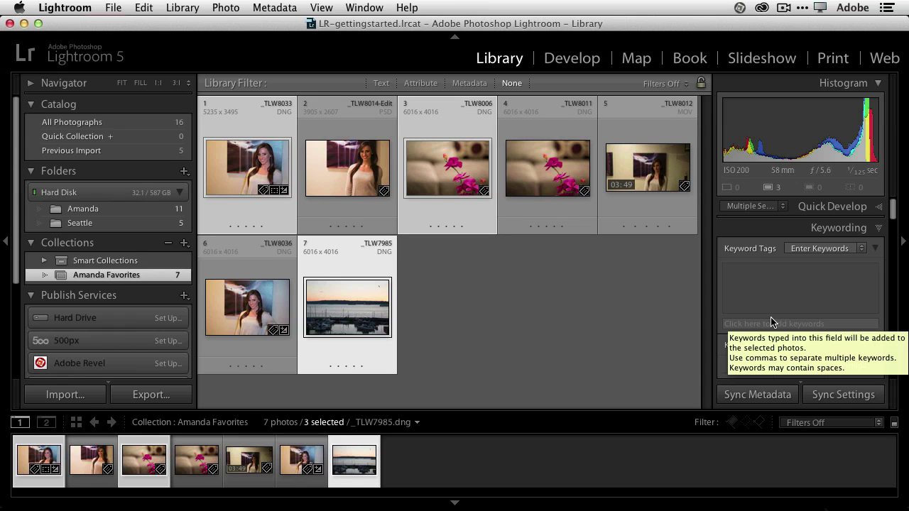
{"action": "left_click", "coordinate": [565, 326]}
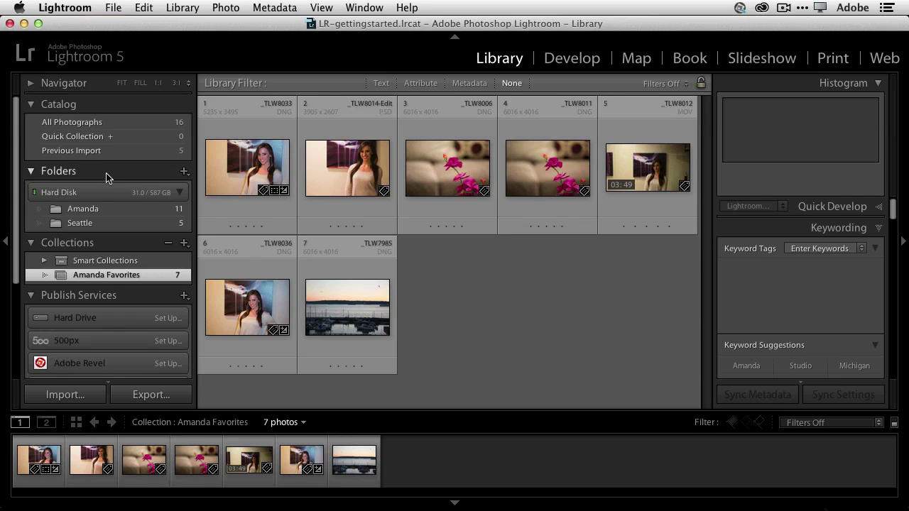
{"action": "left_click", "coordinate": [184, 173]}
{"action": "left_click", "coordinate": [196, 199]}
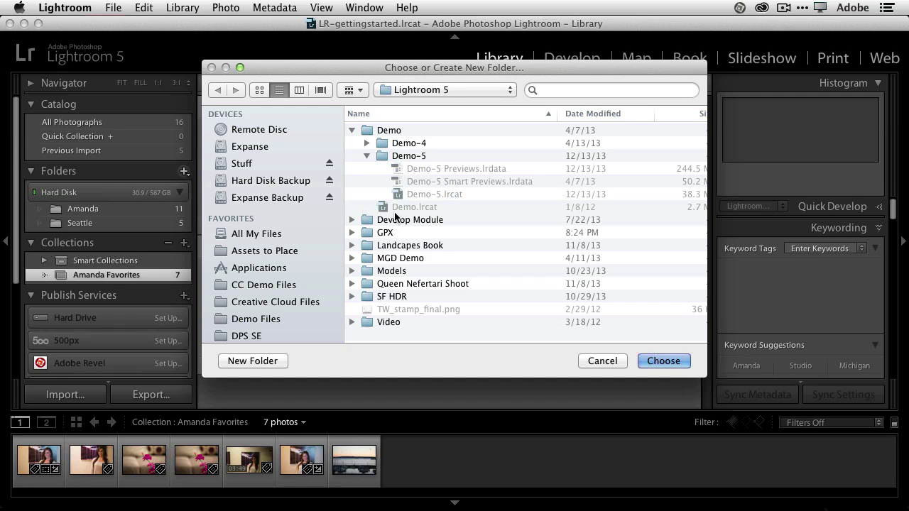
{"action": "left_click", "coordinate": [243, 164]}
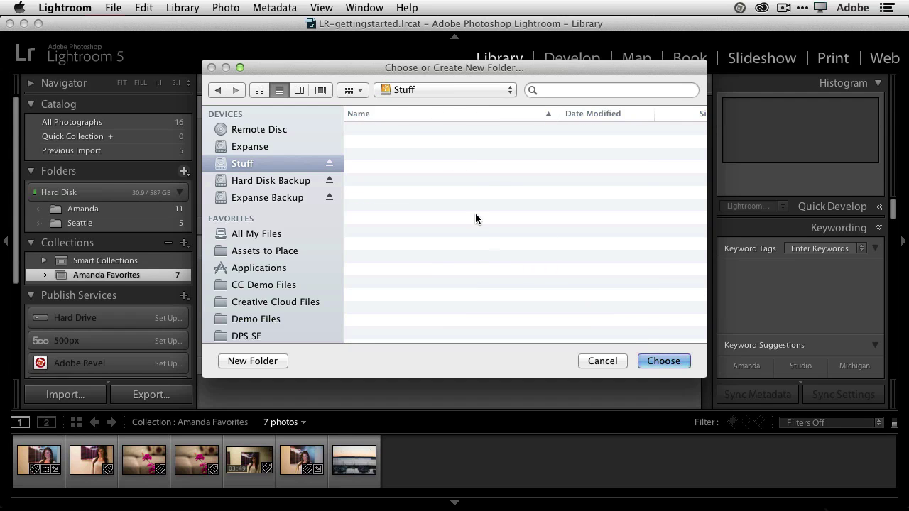
{"action": "left_click", "coordinate": [260, 361]}
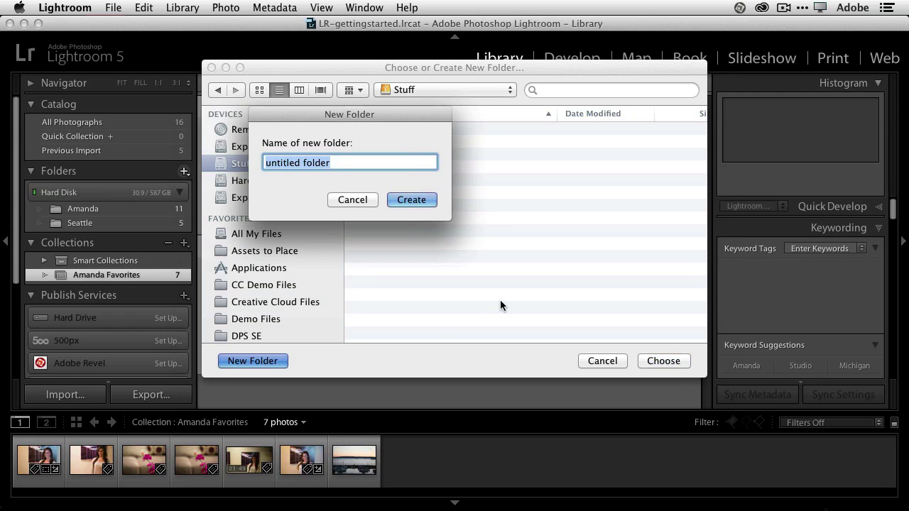
{"action": "type", "text": "Pictu"}
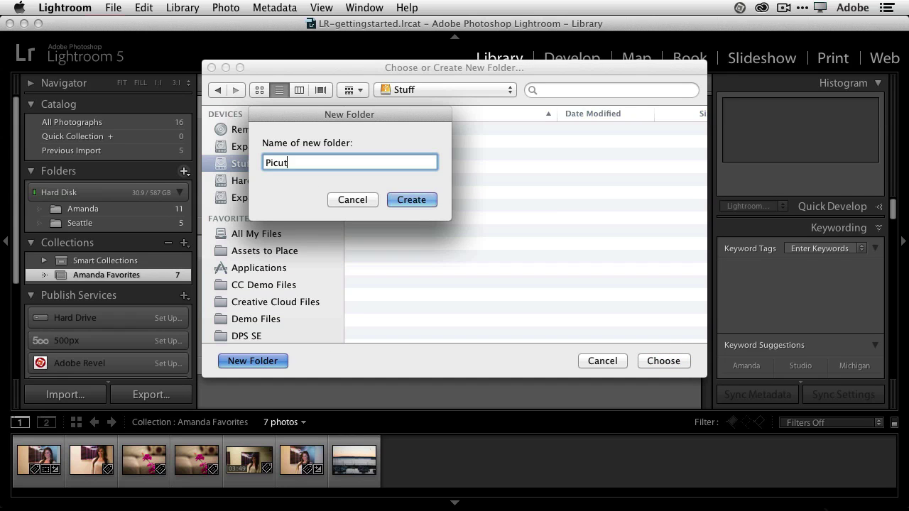
{"action": "type", "text": "res"}
{"action": "left_click", "coordinate": [413, 200]}
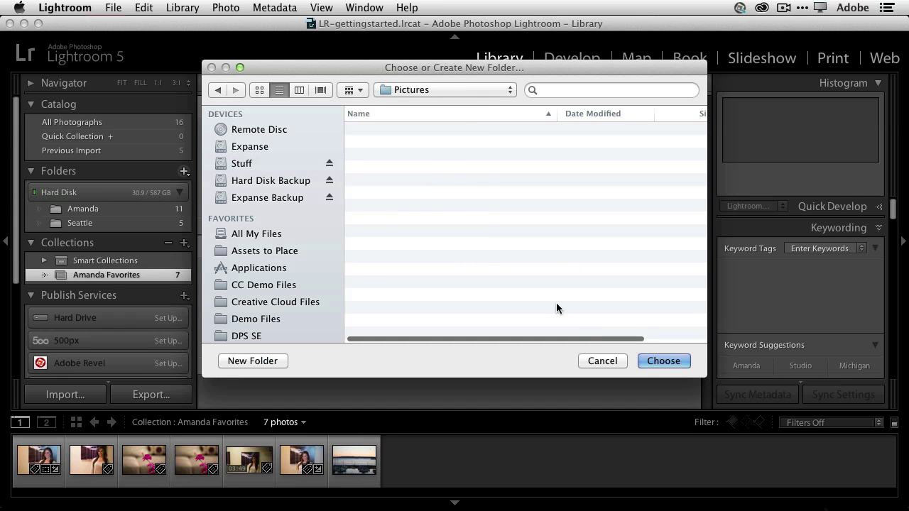
{"action": "left_click", "coordinate": [650, 360]}
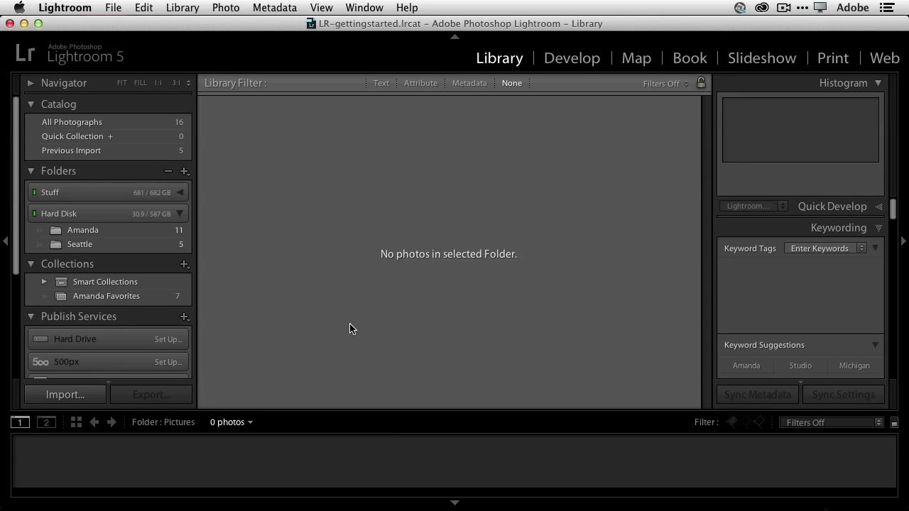
- Move the Amanda folder from Hard Disk into the Pictures folder on the Stuff drive and confirm moving the files
{"action": "left_click", "coordinate": [179, 193]}
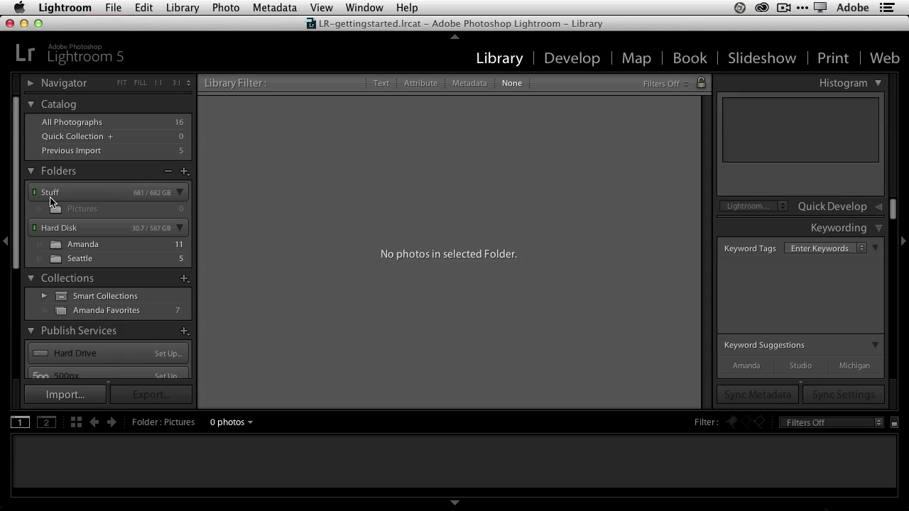
{"action": "left_click", "coordinate": [71, 245]}
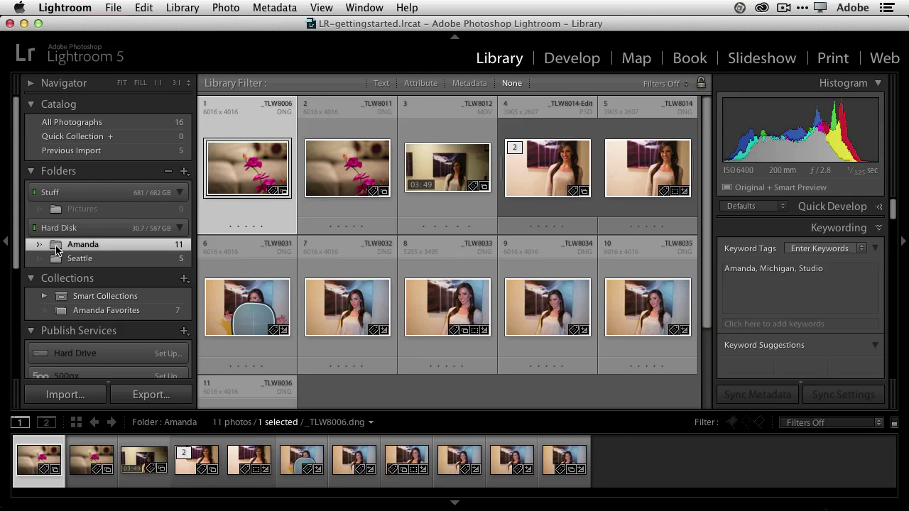
{"action": "left_click_drag", "start_coordinate": [57, 250], "coordinate": [60, 214]}
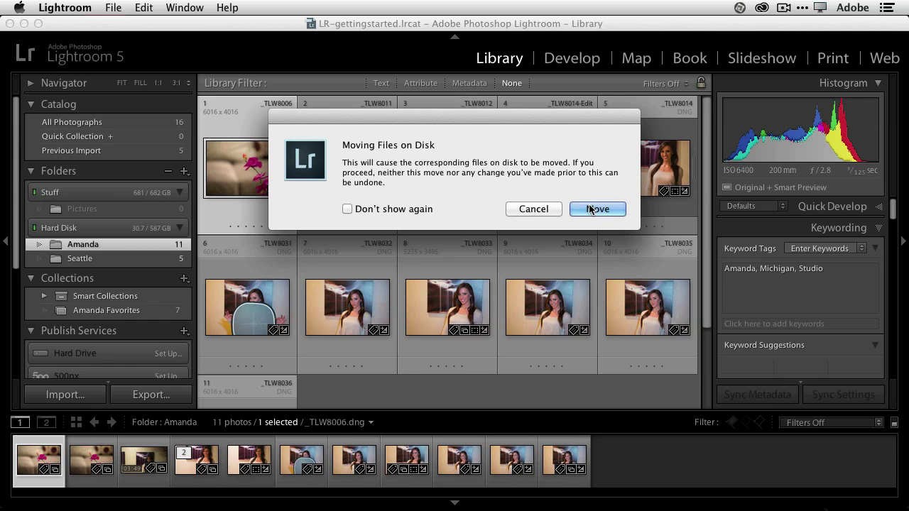
{"action": "left_click", "coordinate": [412, 213]}
{"action": "key", "text": "Return"}
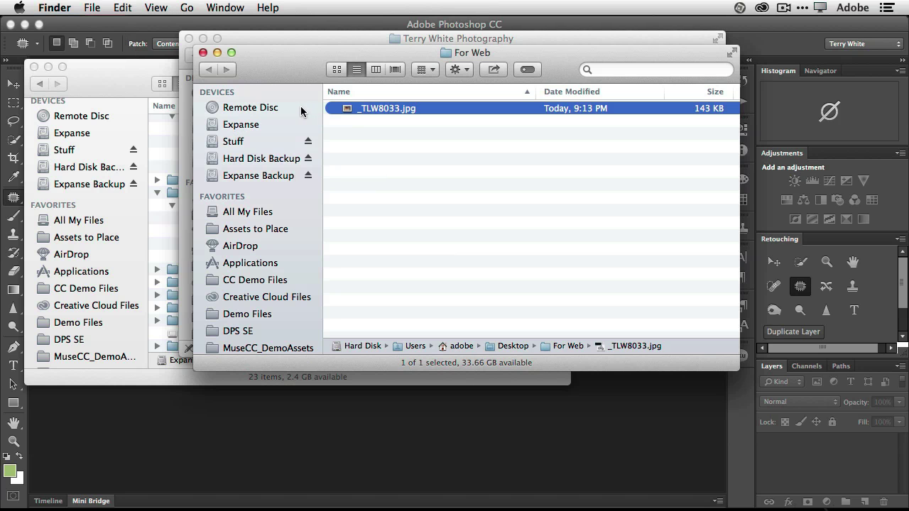
- Move the Seattle folder from the Desktop into the Pictures folder on the Stuff drive in Finder
{"action": "left_click_drag", "start_coordinate": [279, 60], "coordinate": [468, 76]}
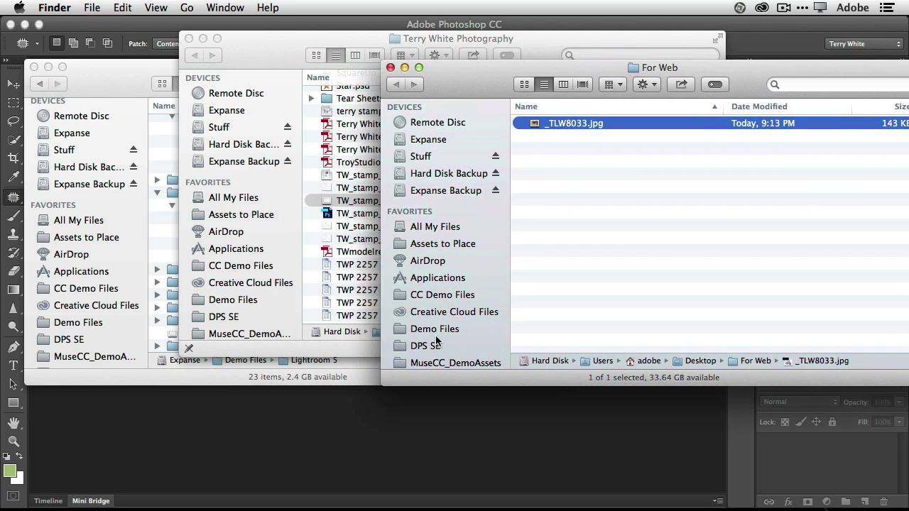
{"action": "scroll", "coordinate": [444, 323], "scroll_direction": "down", "scroll_amount": 2}
{"action": "scroll", "coordinate": [443, 324], "scroll_direction": "down", "scroll_amount": 1}
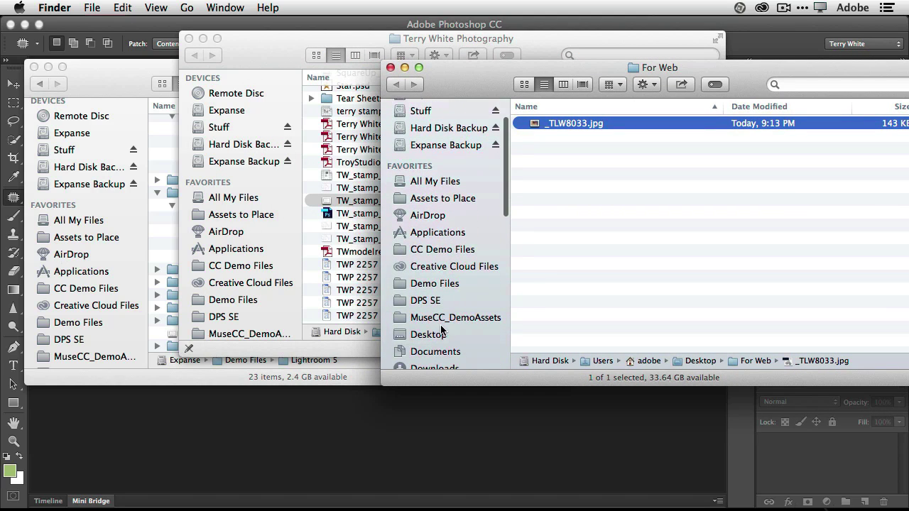
{"action": "left_click", "coordinate": [442, 337]}
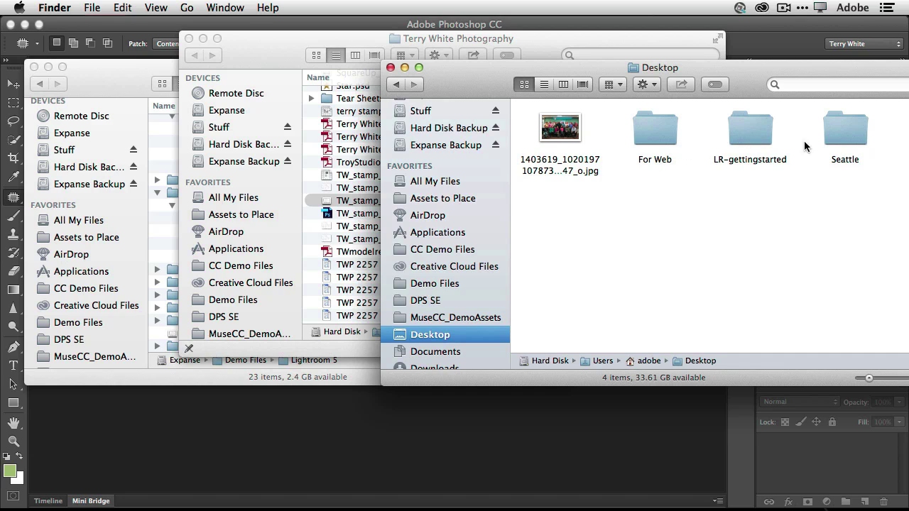
{"action": "left_click_drag", "start_coordinate": [842, 136], "coordinate": [589, 176]}
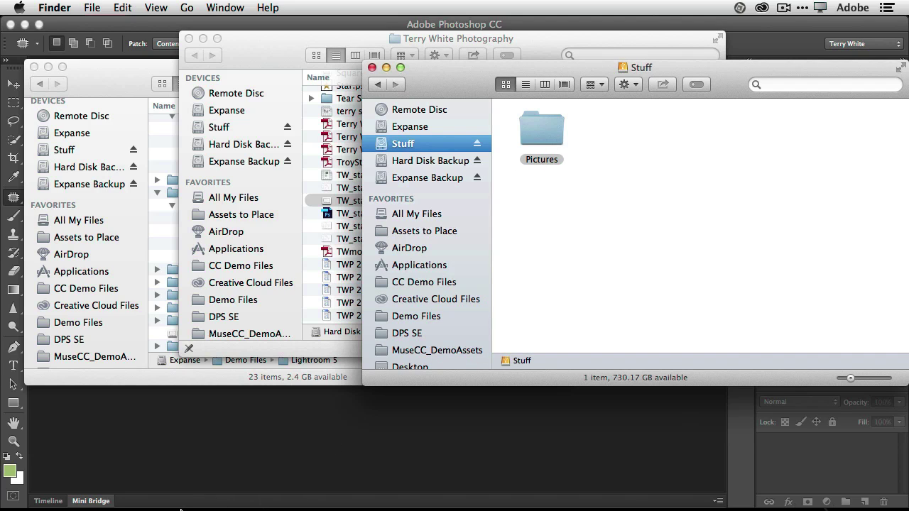
- Switch to Lightroom and display the photos of the missing Seattle folder on Hard Disk
{"action": "mouse_move", "coordinate": [217, 509]}
{"action": "left_click", "coordinate": [135, 498]}
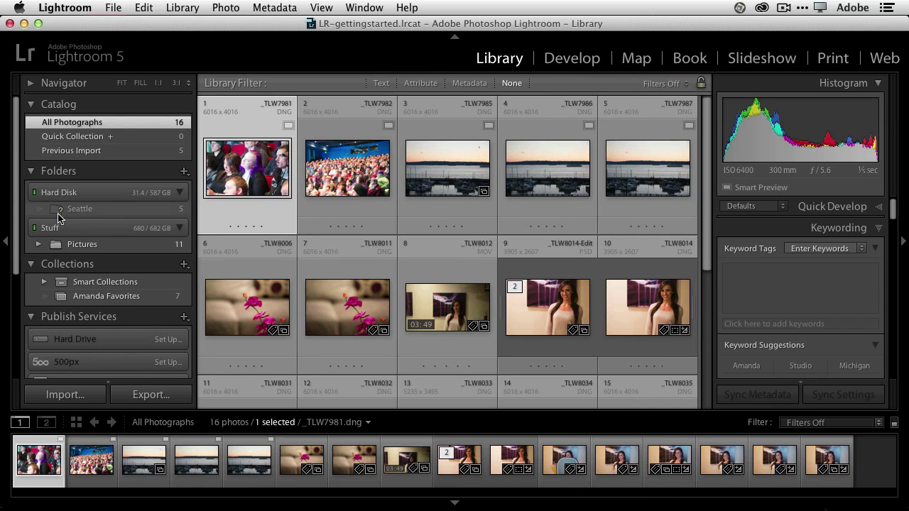
{"action": "left_click", "coordinate": [106, 214]}
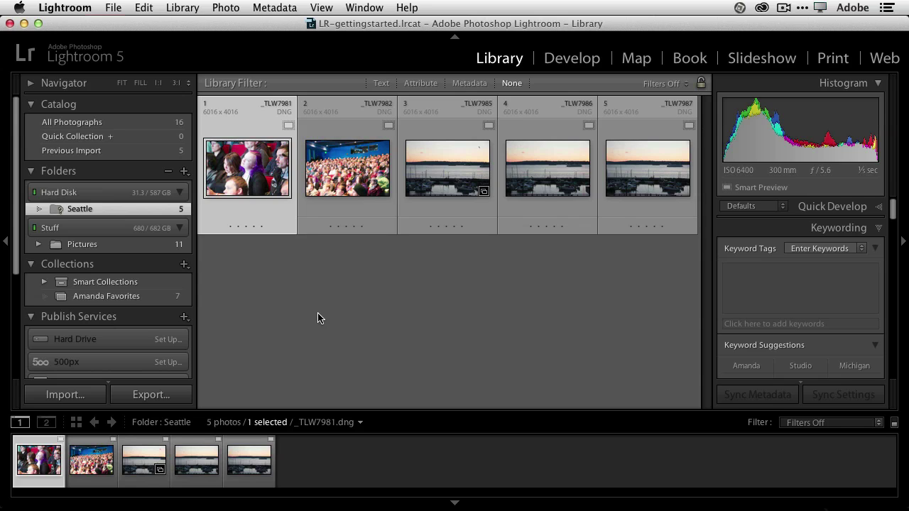
- Develop _TLW7985.dng with Vibrance +30, Saturation +22 and a slight tonal tweak in the histogram, and return to the Library grid
{"action": "left_click", "coordinate": [468, 180]}
{"action": "key", "text": "e"}
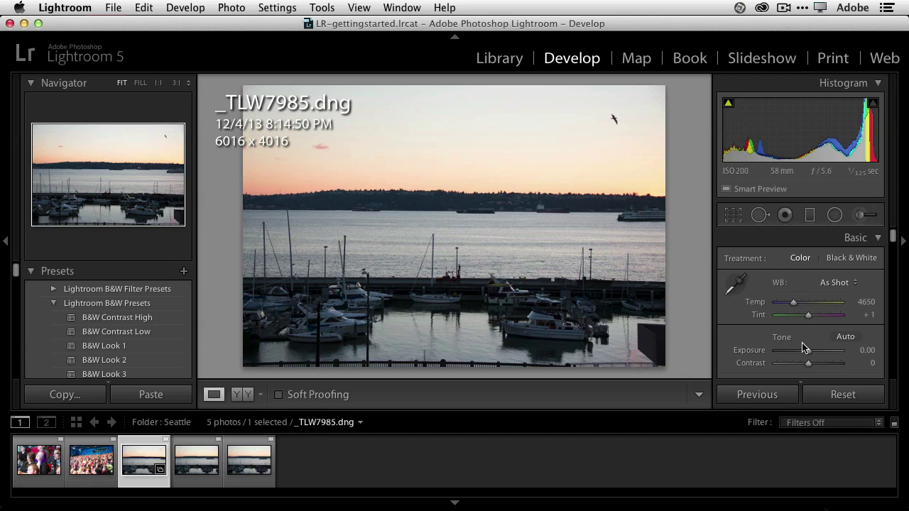
{"action": "scroll", "coordinate": [805, 348], "scroll_direction": "down", "scroll_amount": 8}
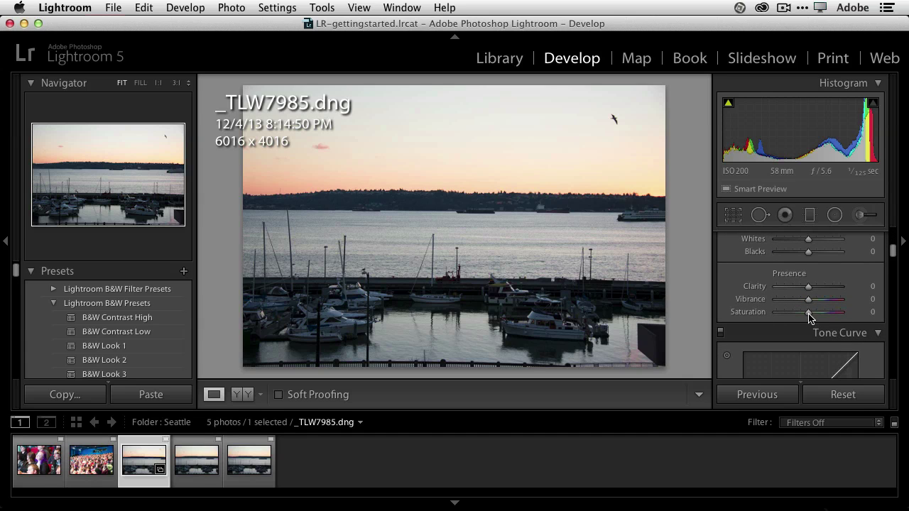
{"action": "mouse_move", "coordinate": [809, 313]}
{"action": "left_mouse_down"}
{"action": "mouse_move", "coordinate": [828, 309]}
{"action": "mouse_move", "coordinate": [820, 314]}
{"action": "mouse_move", "coordinate": [814, 299]}
{"action": "mouse_move", "coordinate": [815, 317]}
{"action": "left_mouse_up"}
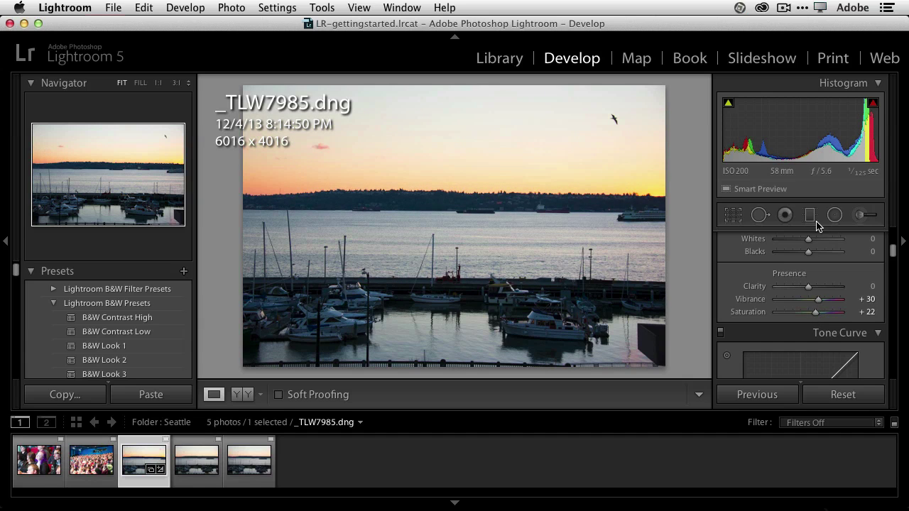
{"action": "mouse_move", "coordinate": [798, 142]}
{"action": "mouse_move", "coordinate": [797, 142]}
{"action": "left_mouse_down"}
{"action": "mouse_move", "coordinate": [816, 142]}
{"action": "mouse_move", "coordinate": [797, 140]}
{"action": "left_mouse_up"}
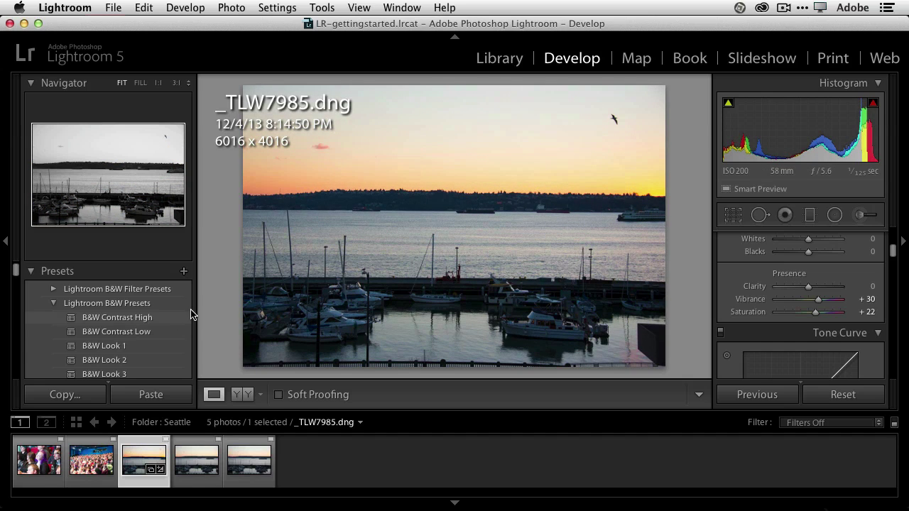
{"action": "key", "text": "g"}
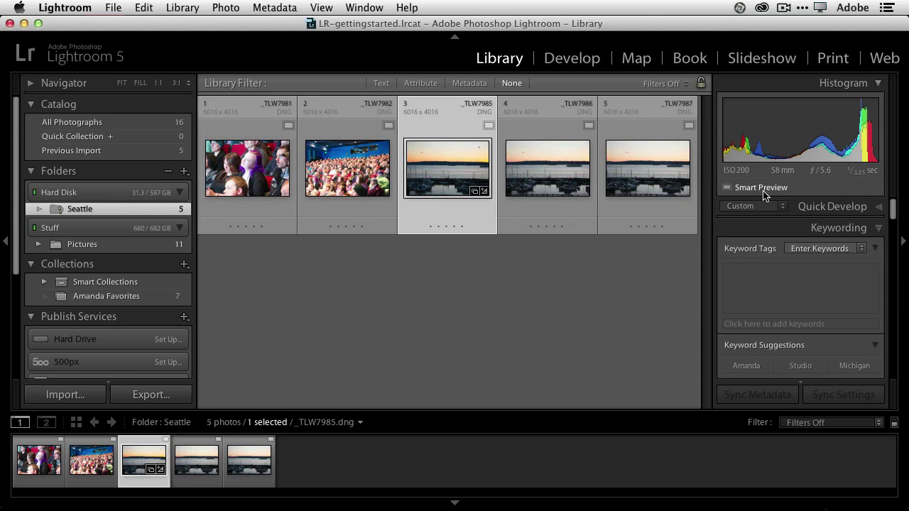
- Relink the missing _TLW7981.dng and nearby missing photos to Pictures/Seattle on the Stuff drive, and display that Seattle folder
{"action": "mouse_move", "coordinate": [765, 196]}
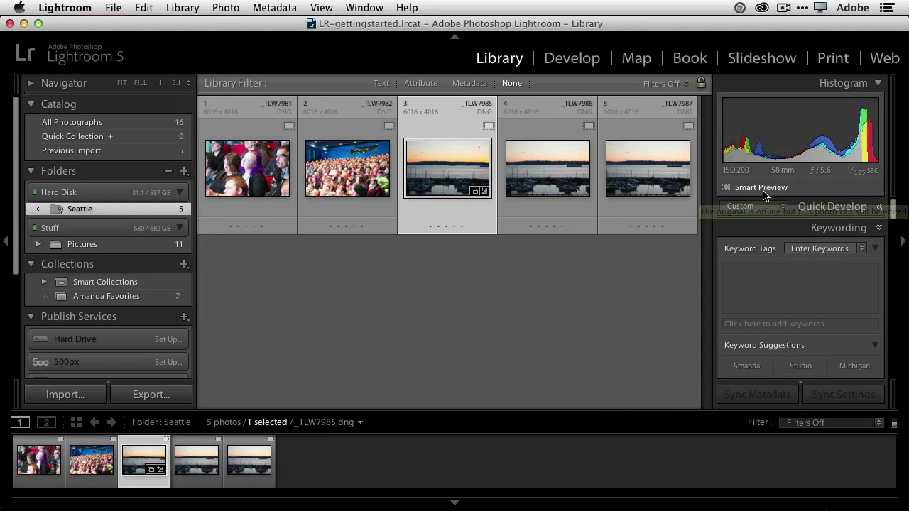
{"action": "left_click", "coordinate": [287, 126]}
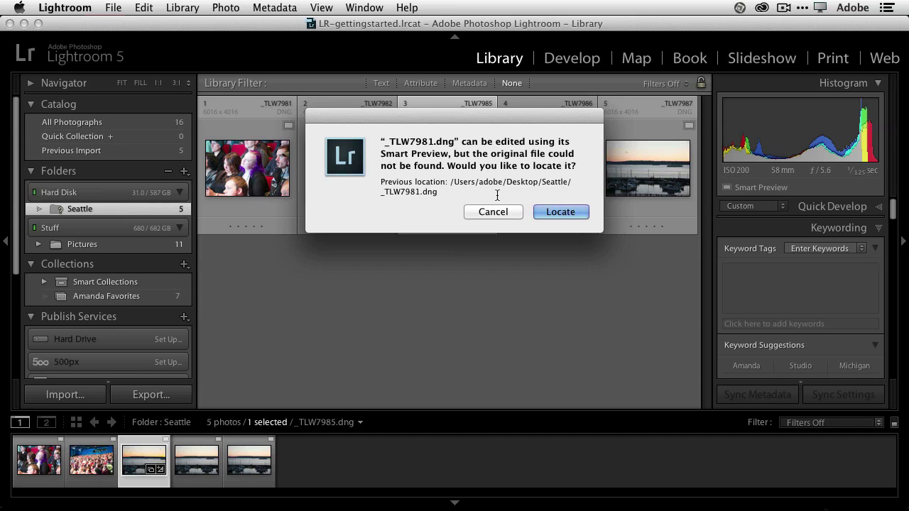
{"action": "left_click", "coordinate": [569, 211]}
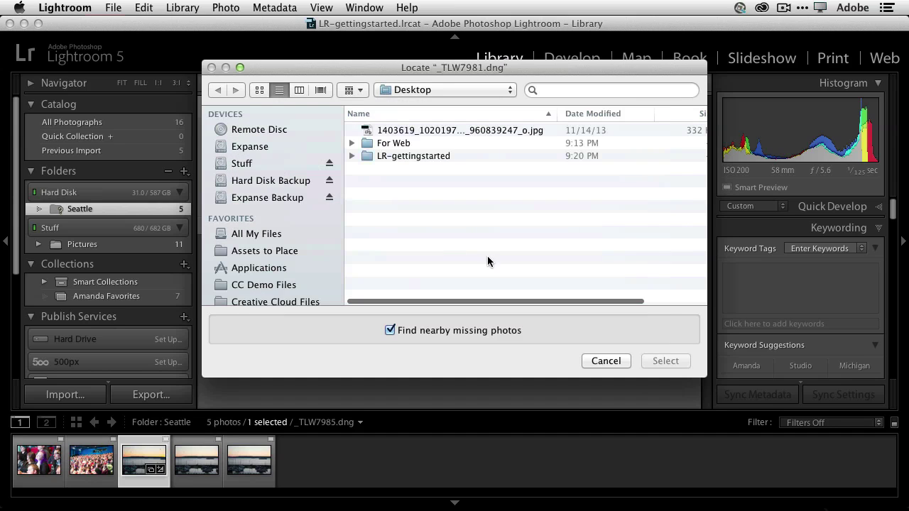
{"action": "left_click", "coordinate": [256, 163]}
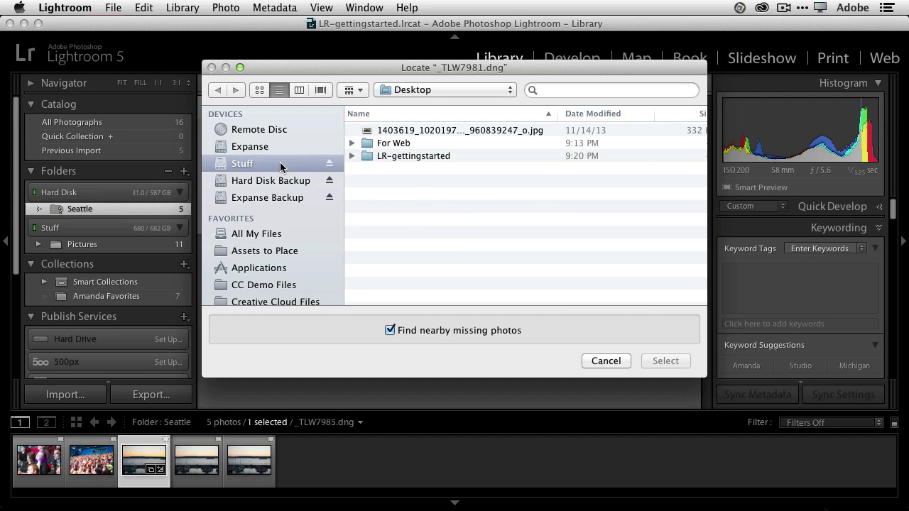
{"action": "double_click", "coordinate": [398, 131]}
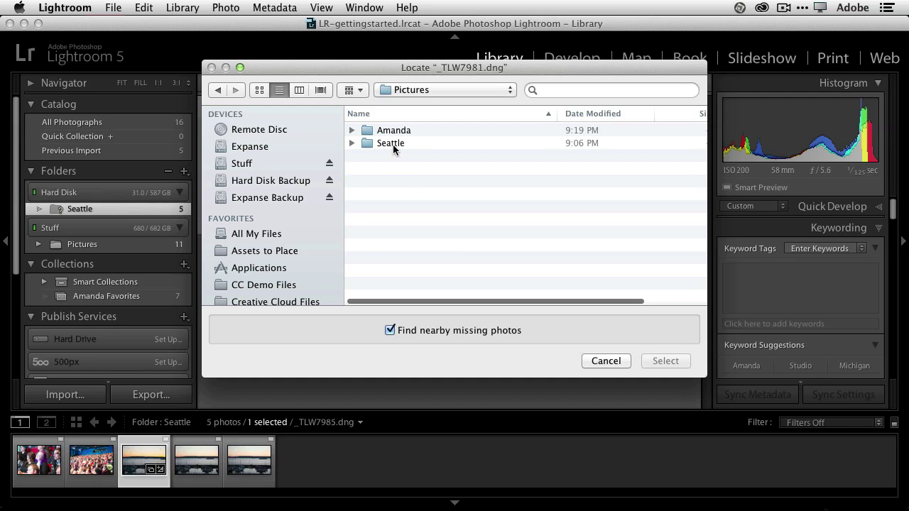
{"action": "double_click", "coordinate": [392, 143]}
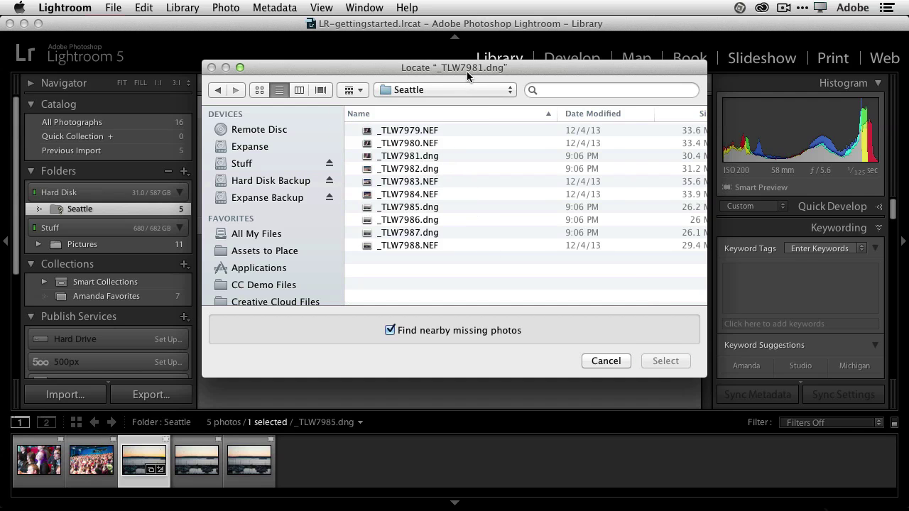
{"action": "left_click", "coordinate": [423, 156]}
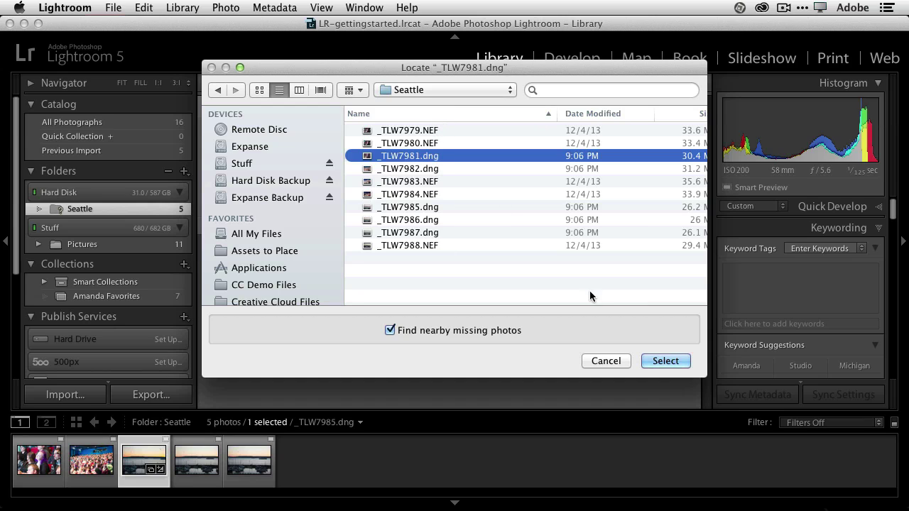
{"action": "left_click", "coordinate": [652, 362]}
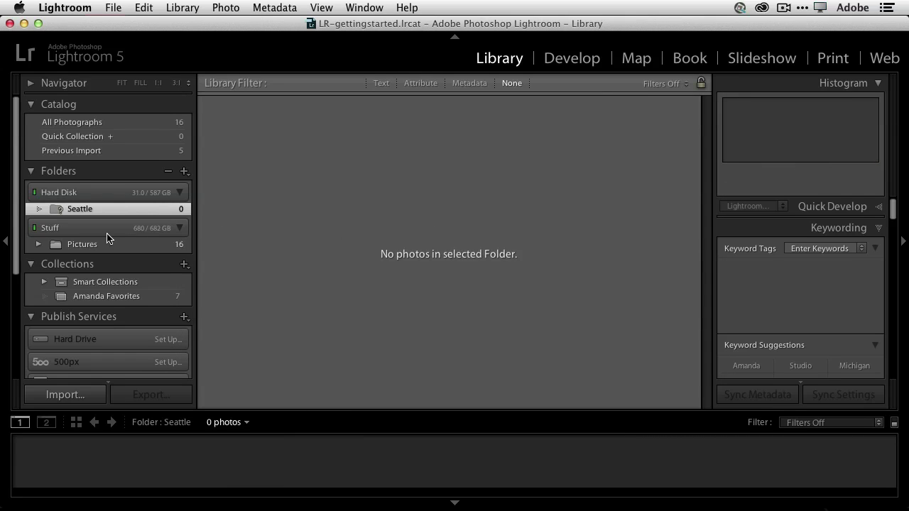
{"action": "left_click", "coordinate": [38, 244]}
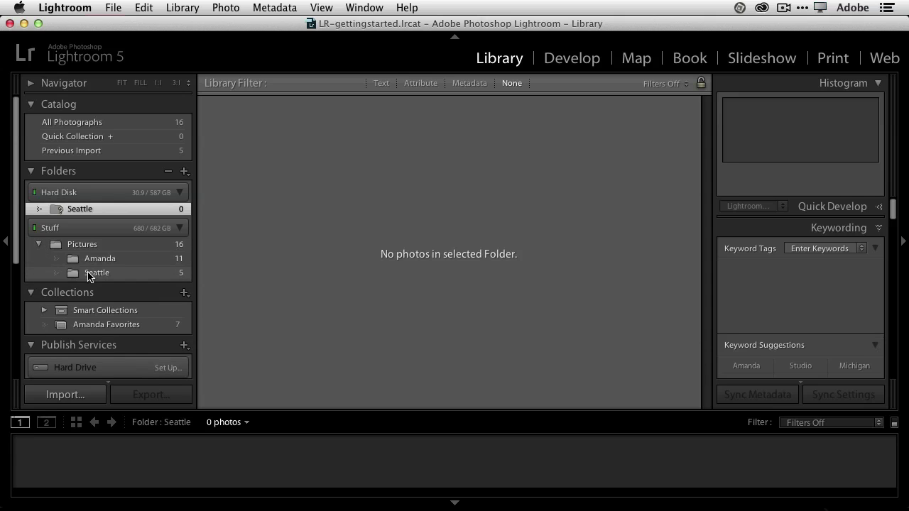
{"action": "left_click", "coordinate": [88, 274]}
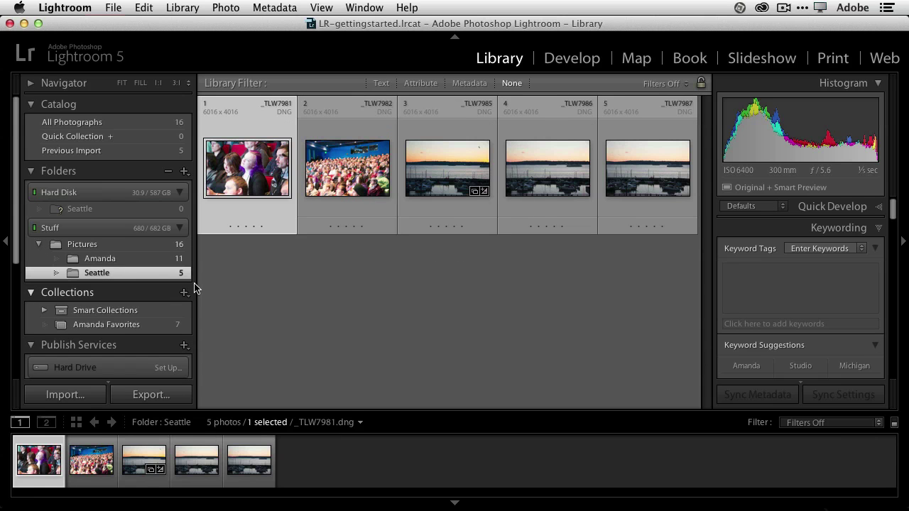
- Remove the empty missing Seattle folder under Hard Disk and display the Seattle folder inside Pictures on Stuff
{"action": "left_click", "coordinate": [83, 211]}
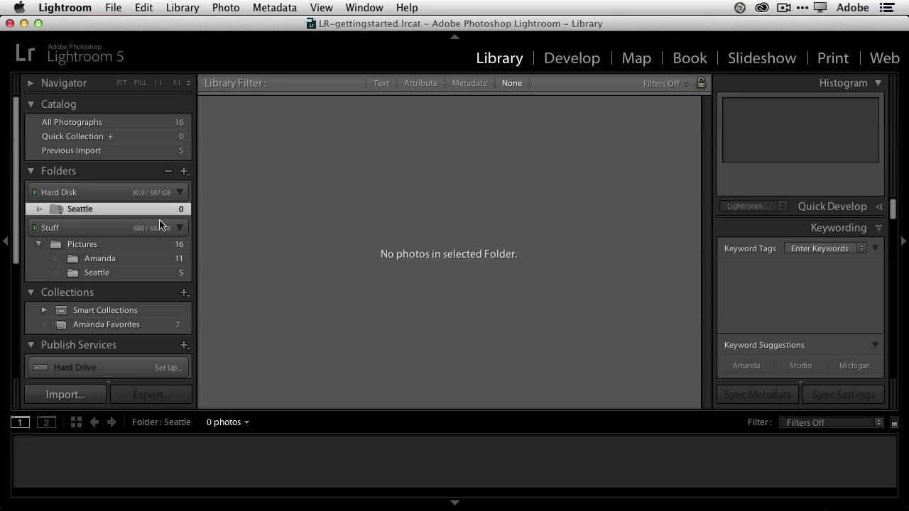
{"action": "right_click", "coordinate": [77, 208]}
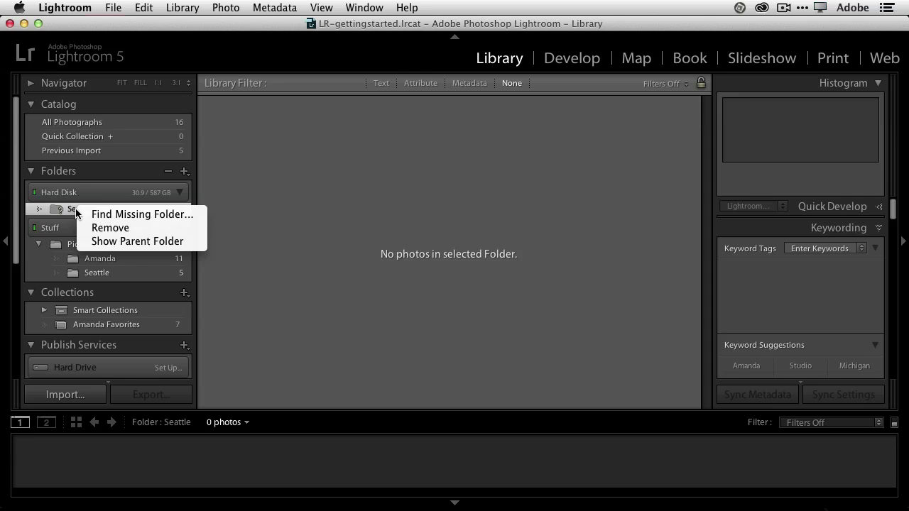
{"action": "left_click", "coordinate": [90, 228]}
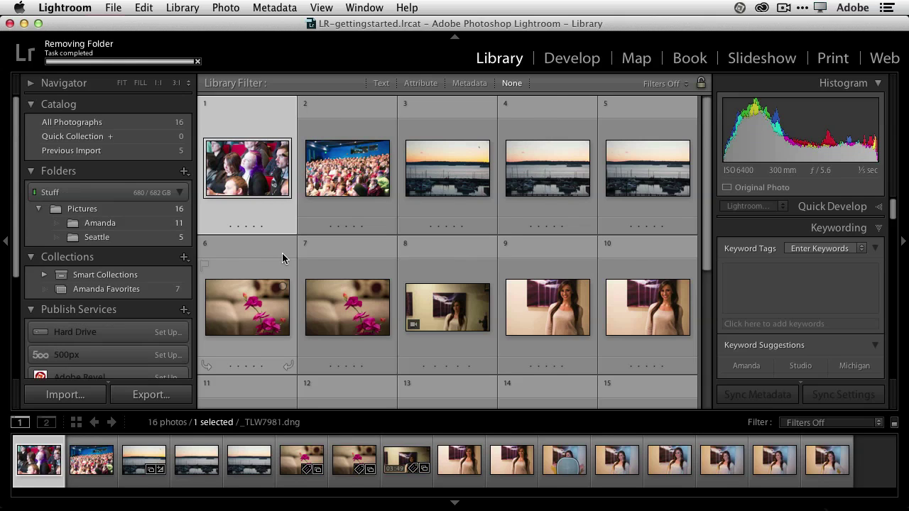
{"action": "left_click", "coordinate": [92, 237]}
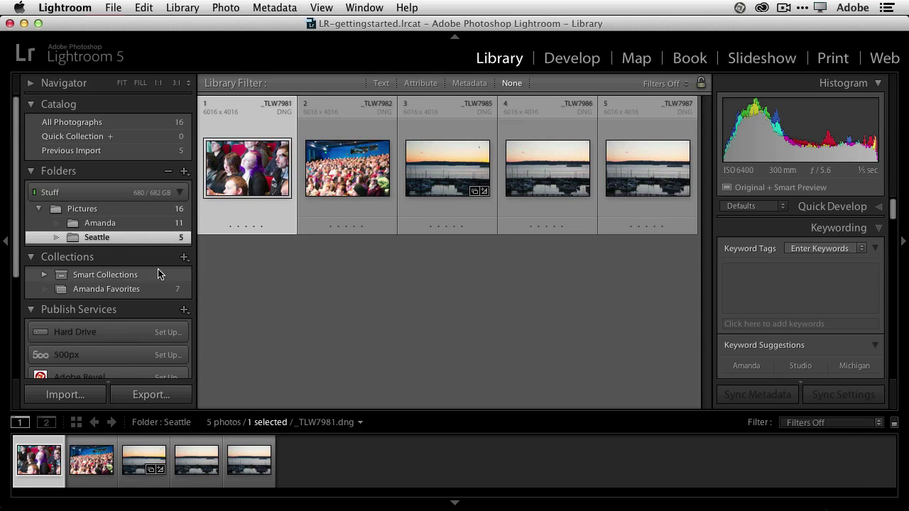